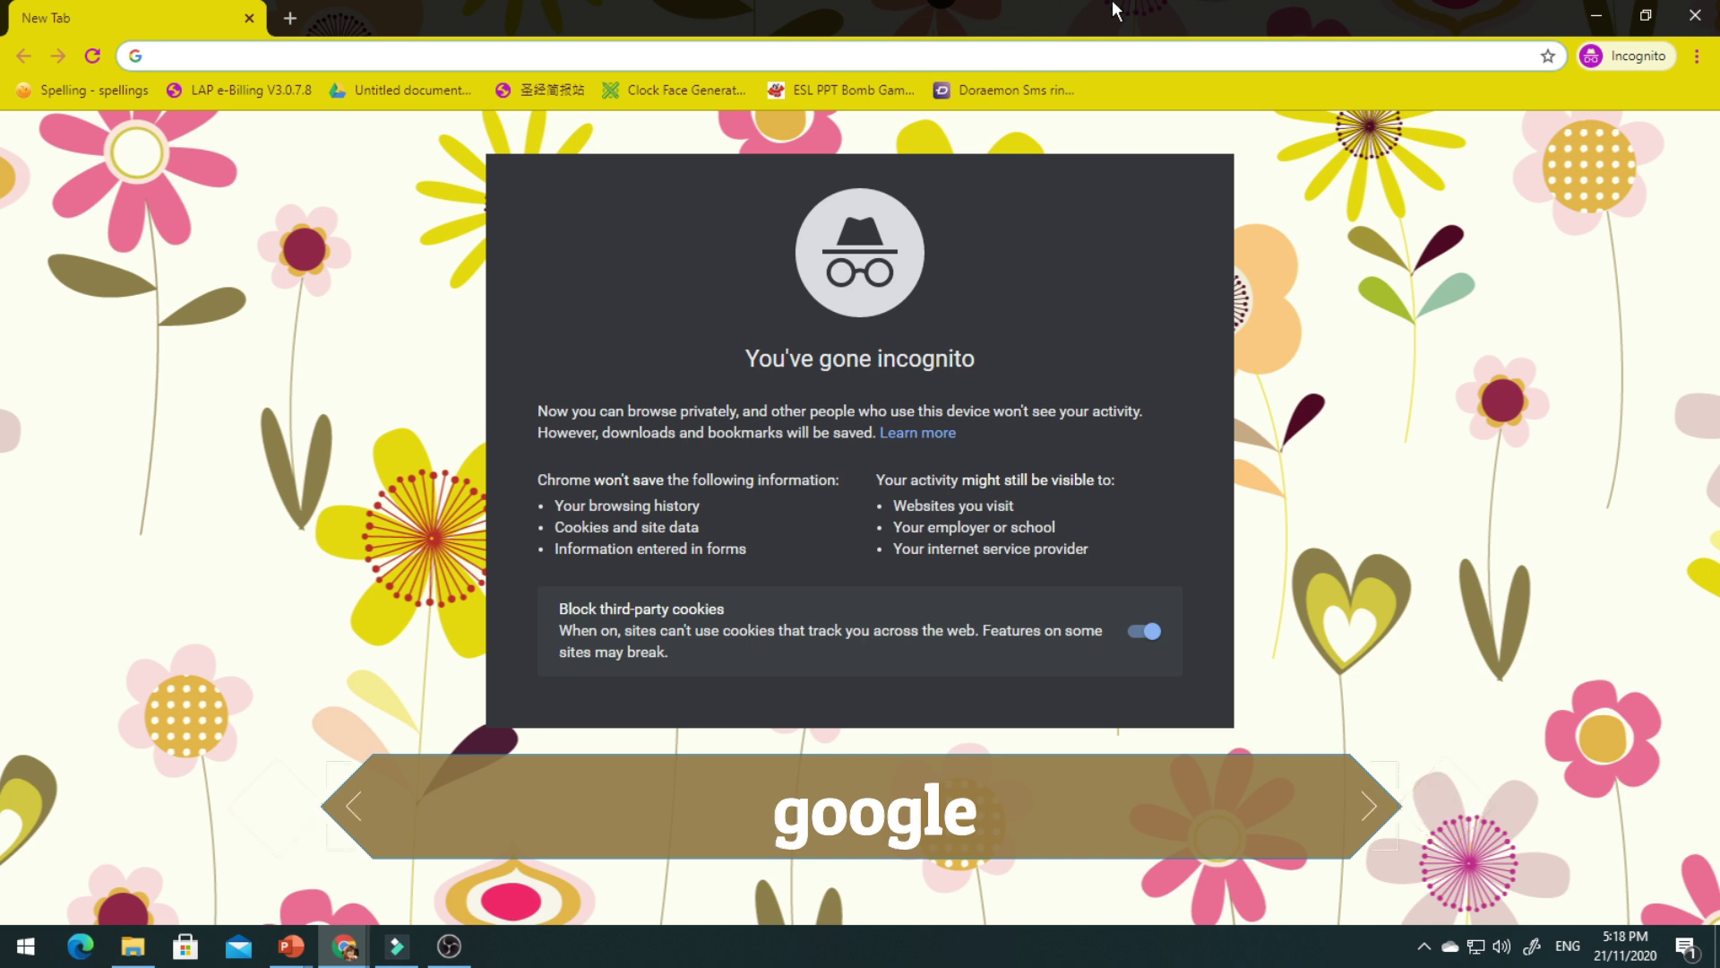
Search for 'google sign in' and sign in with the account email and password.
type("google sign in")
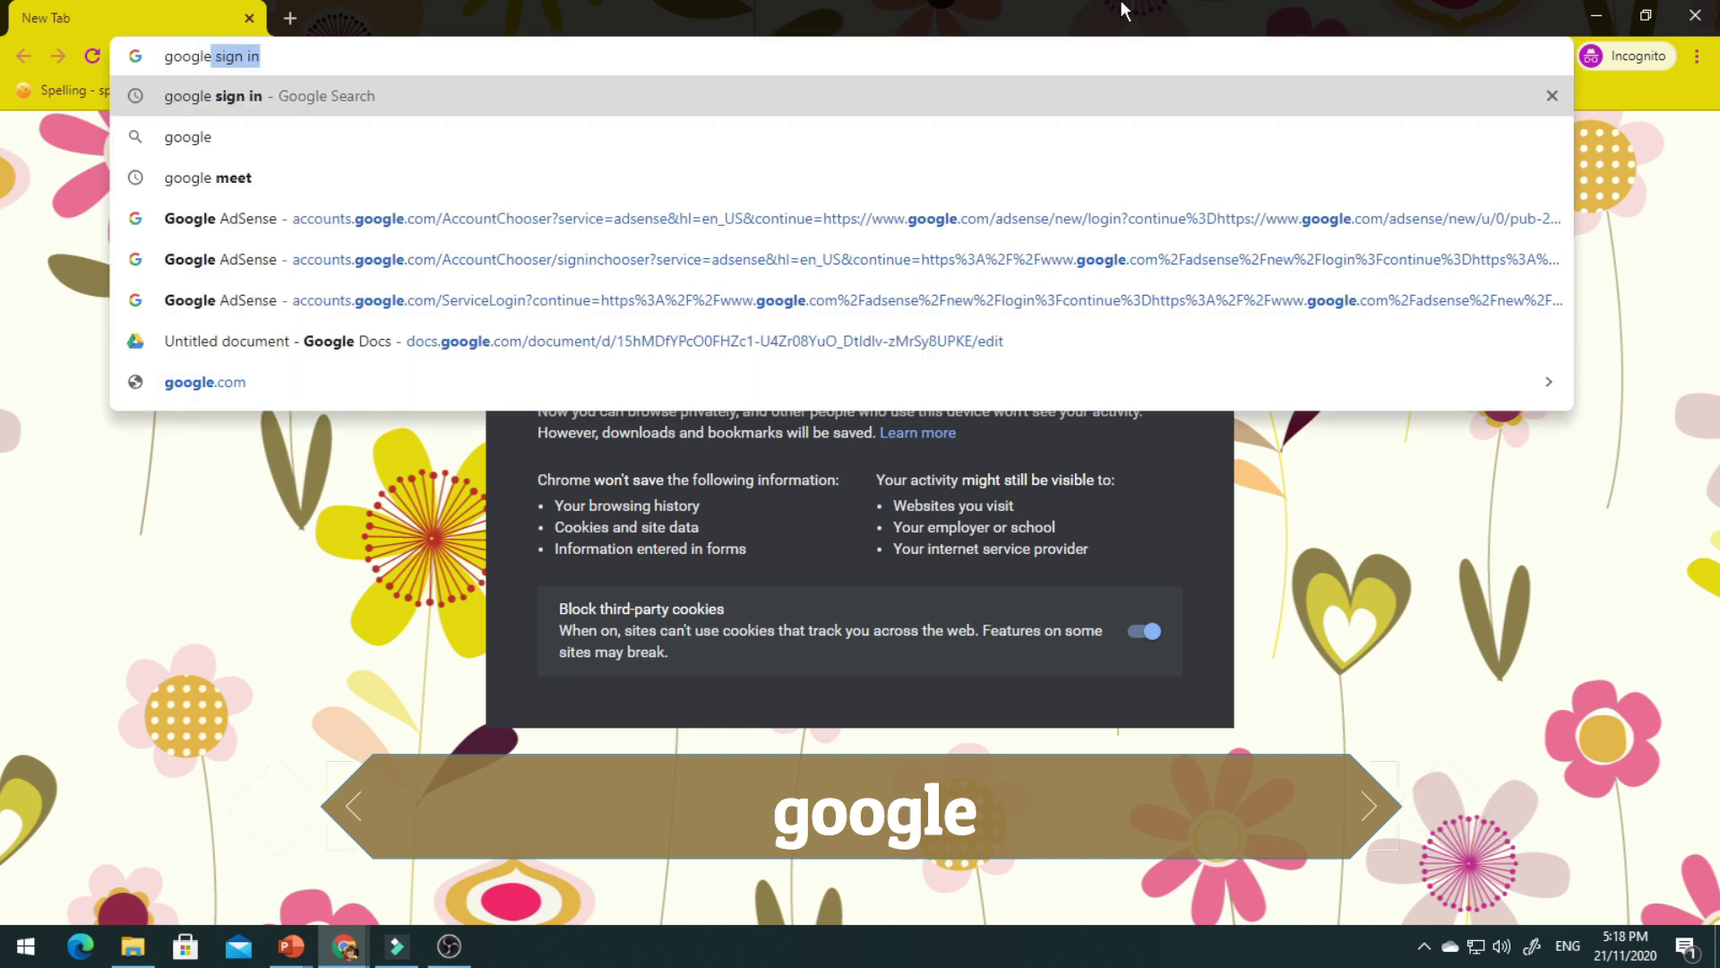
key("Return")
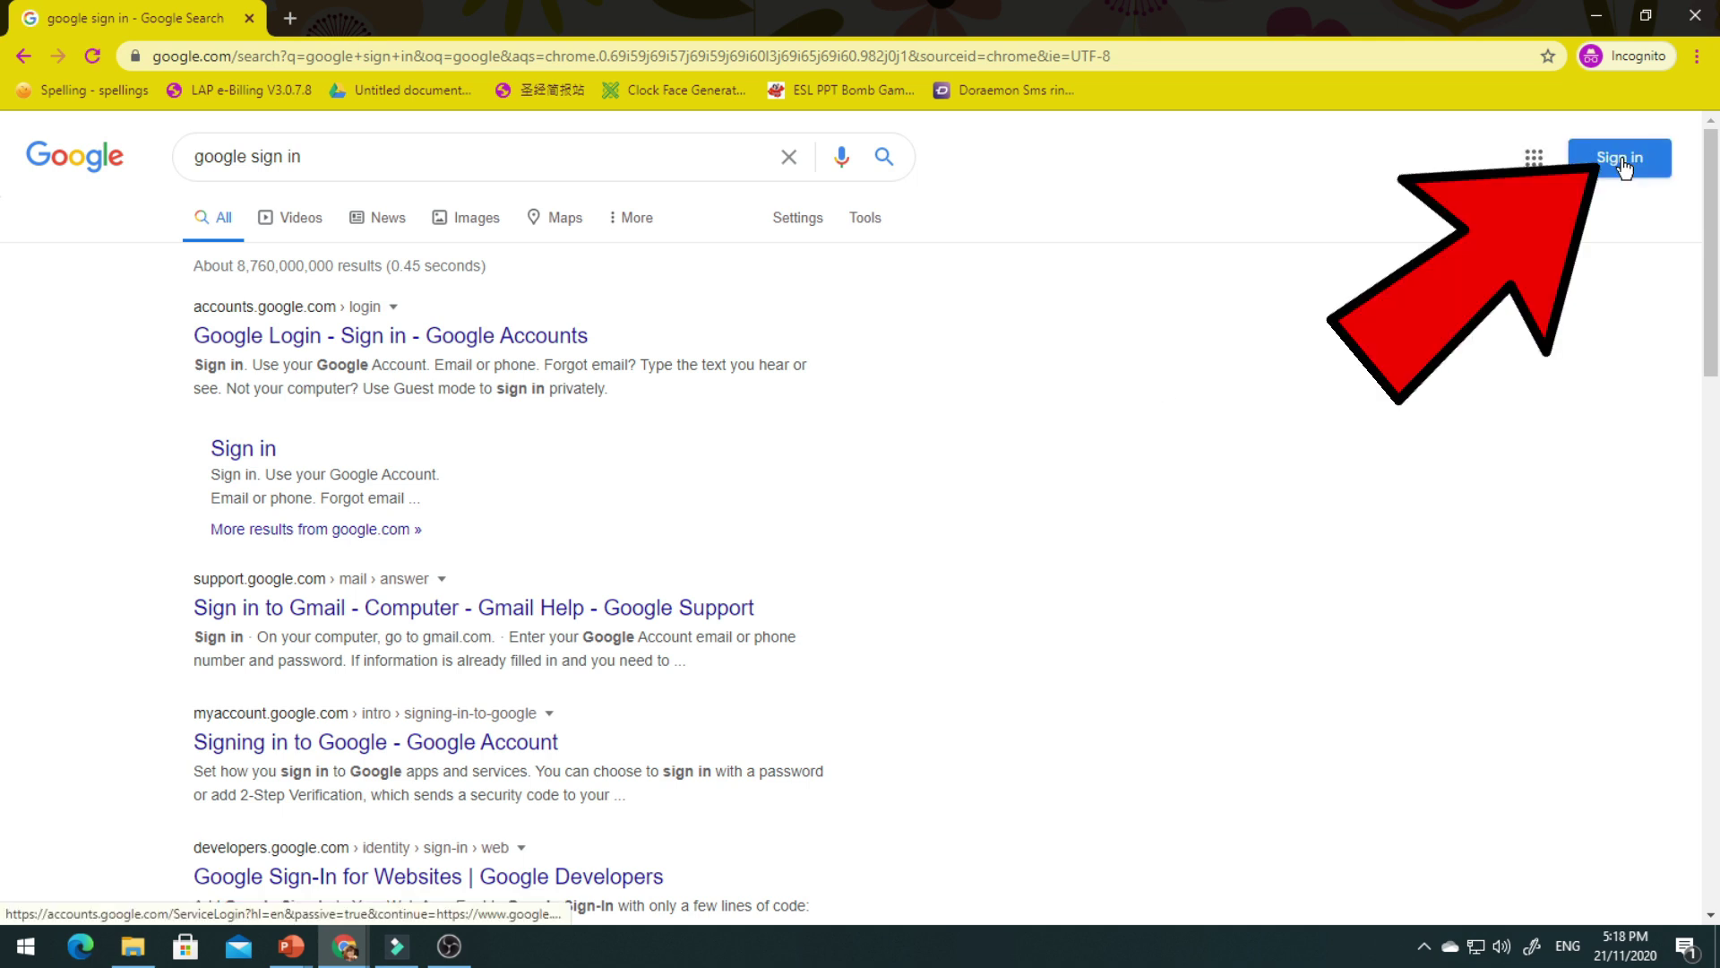
left_click(1622, 167)
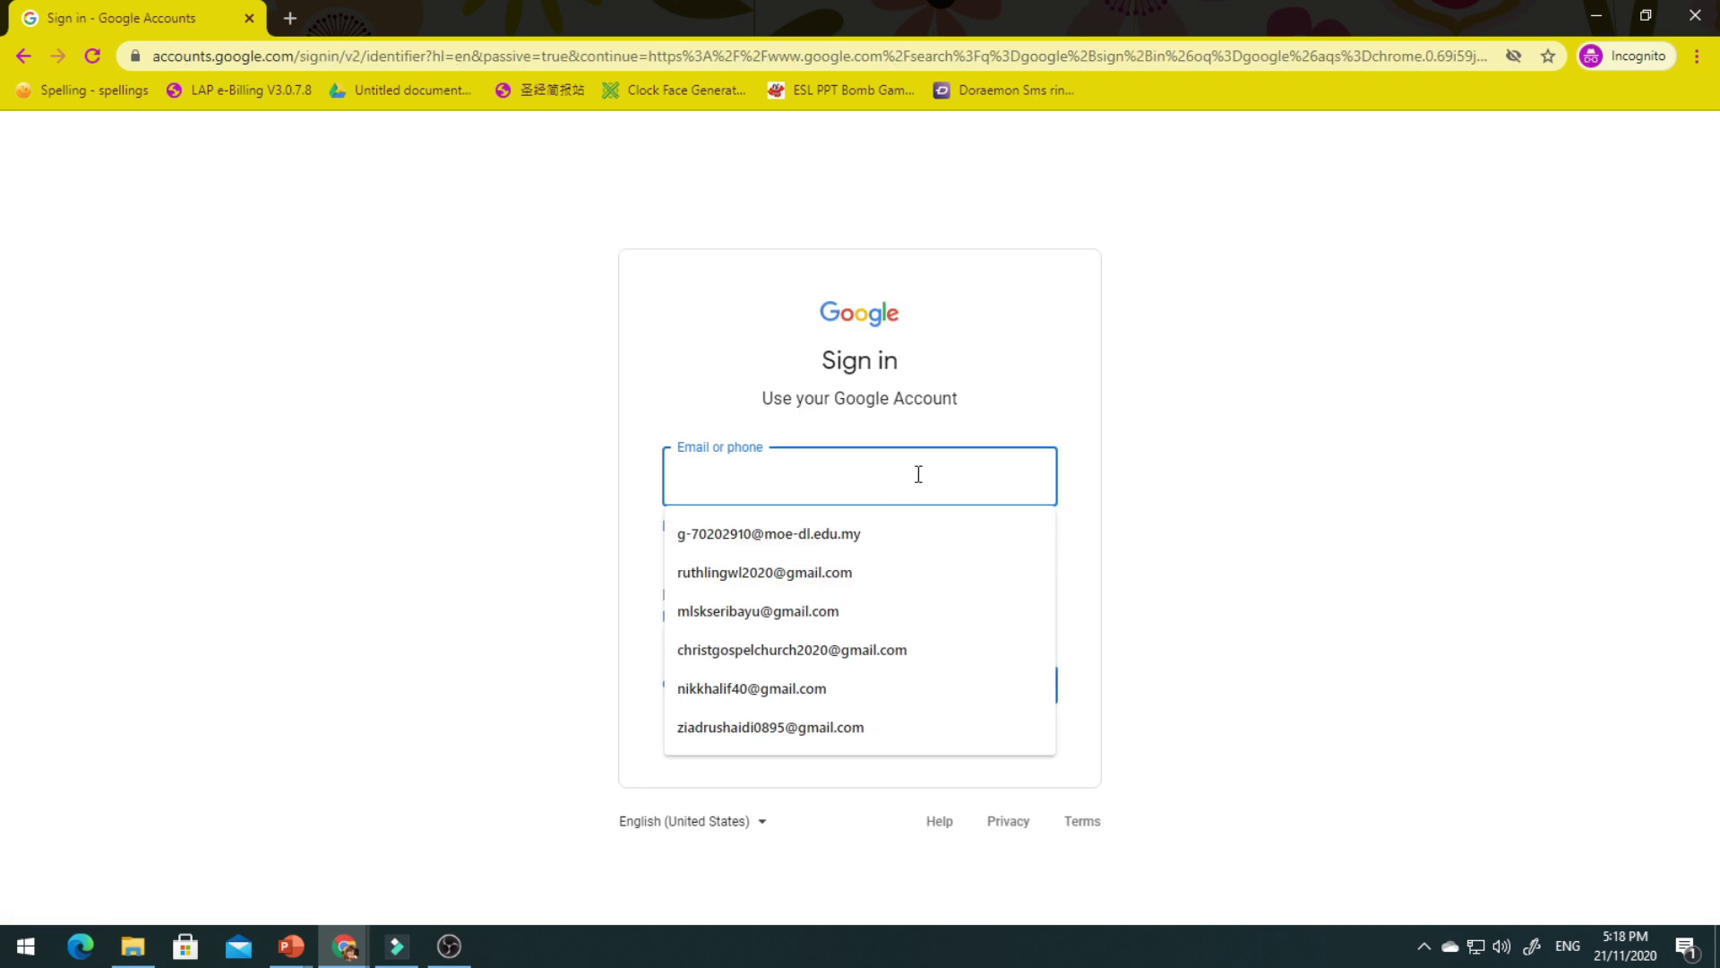
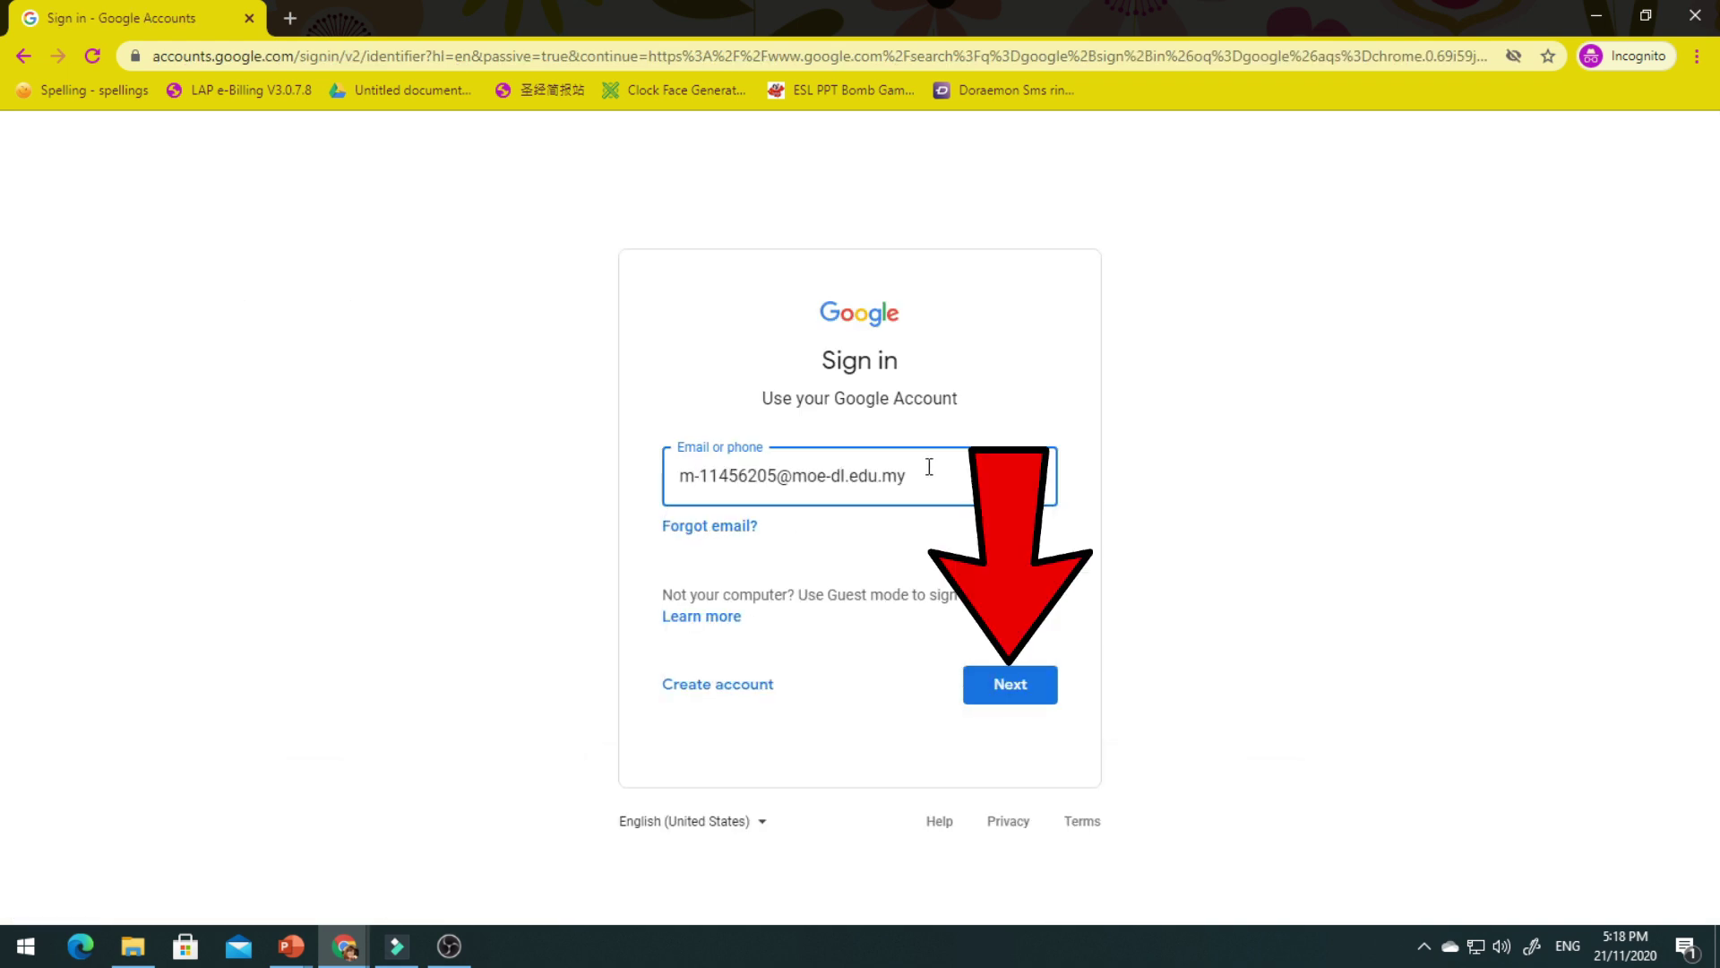
left_click(1007, 687)
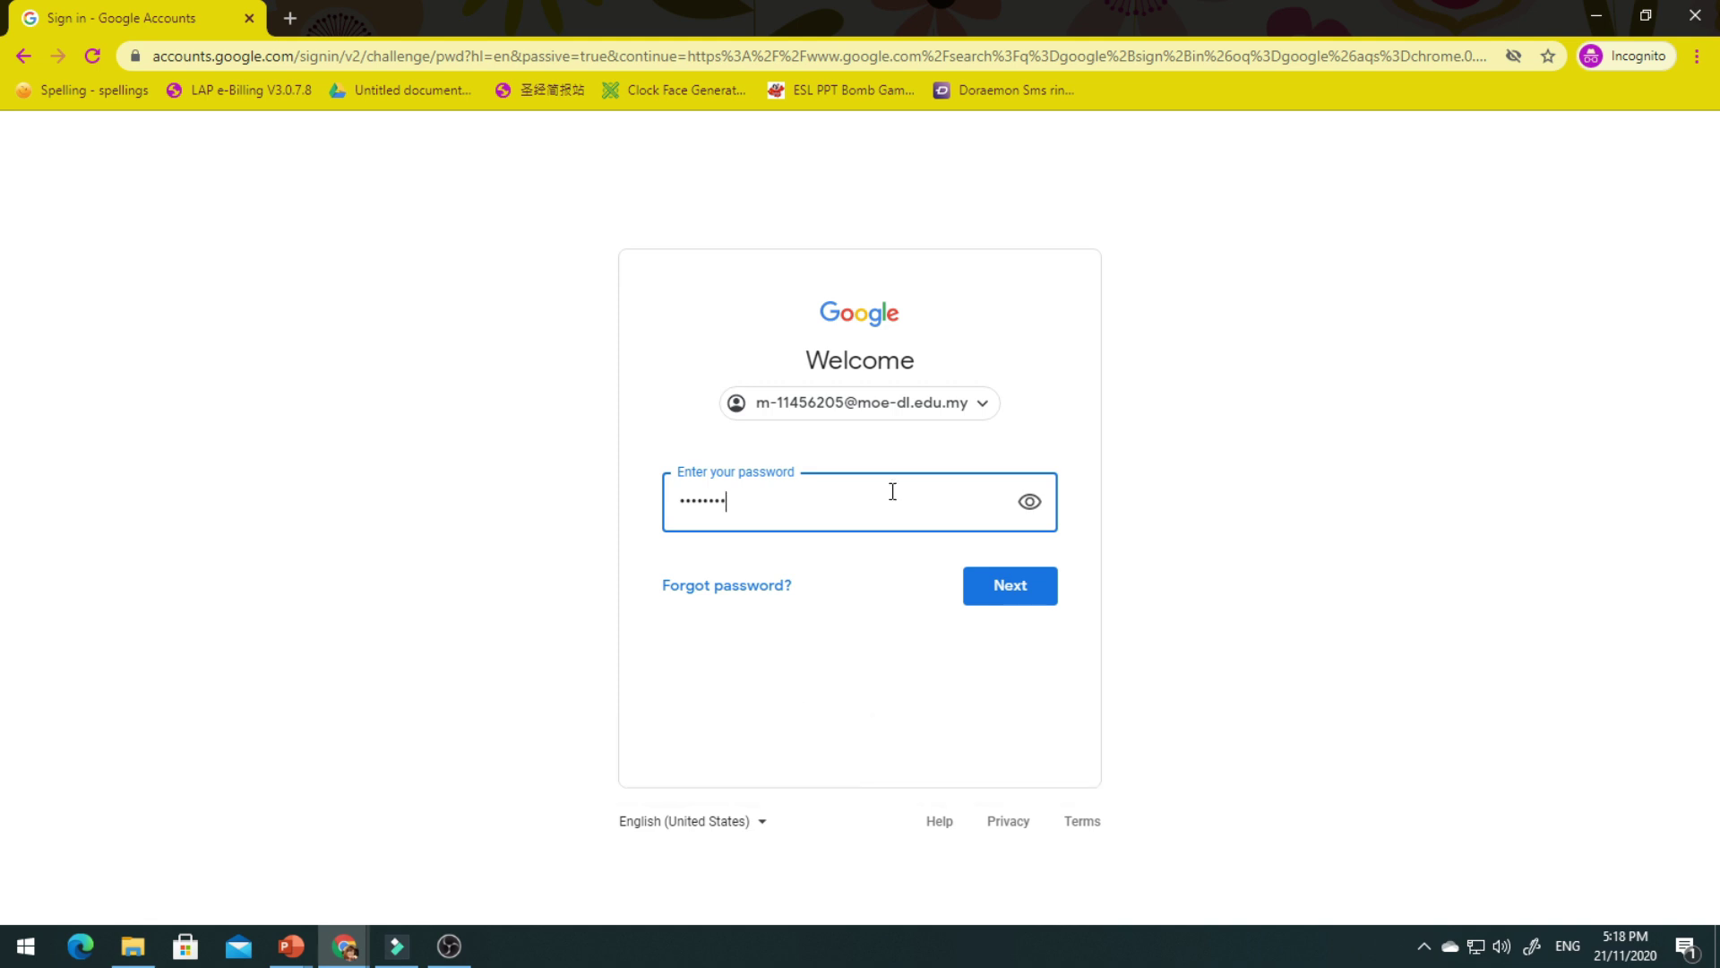
left_click(1008, 603)
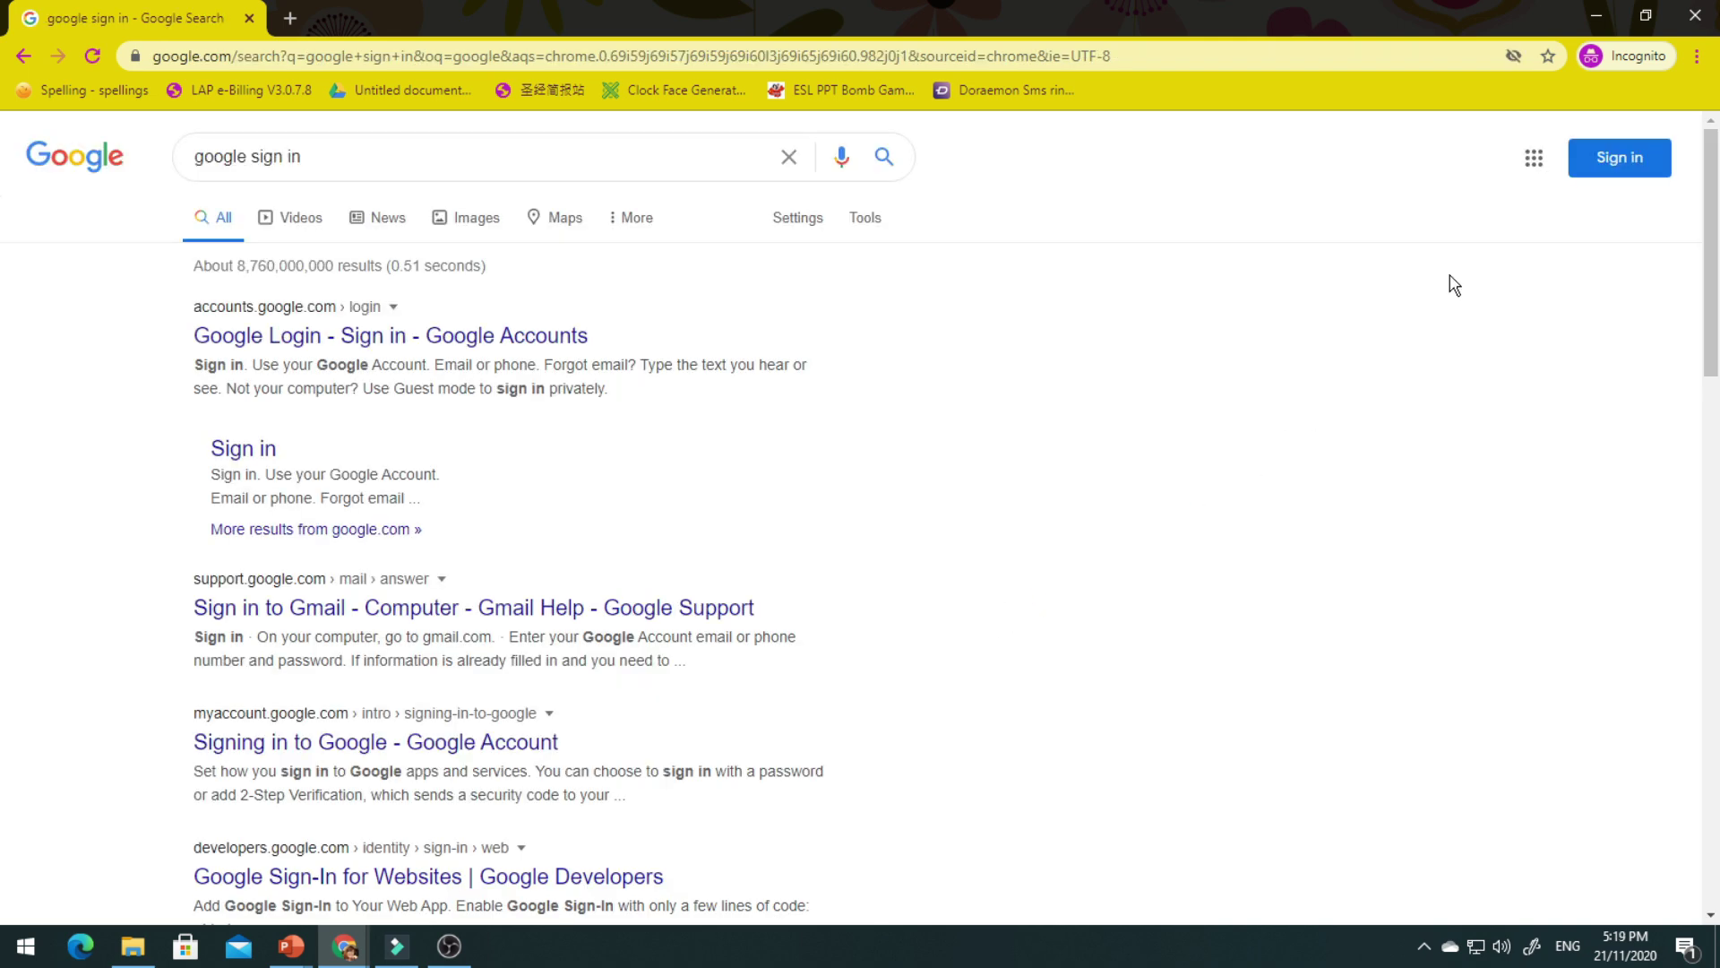
Create a new blank Google Form from Google Drive's New menu.
left_click(1533, 168)
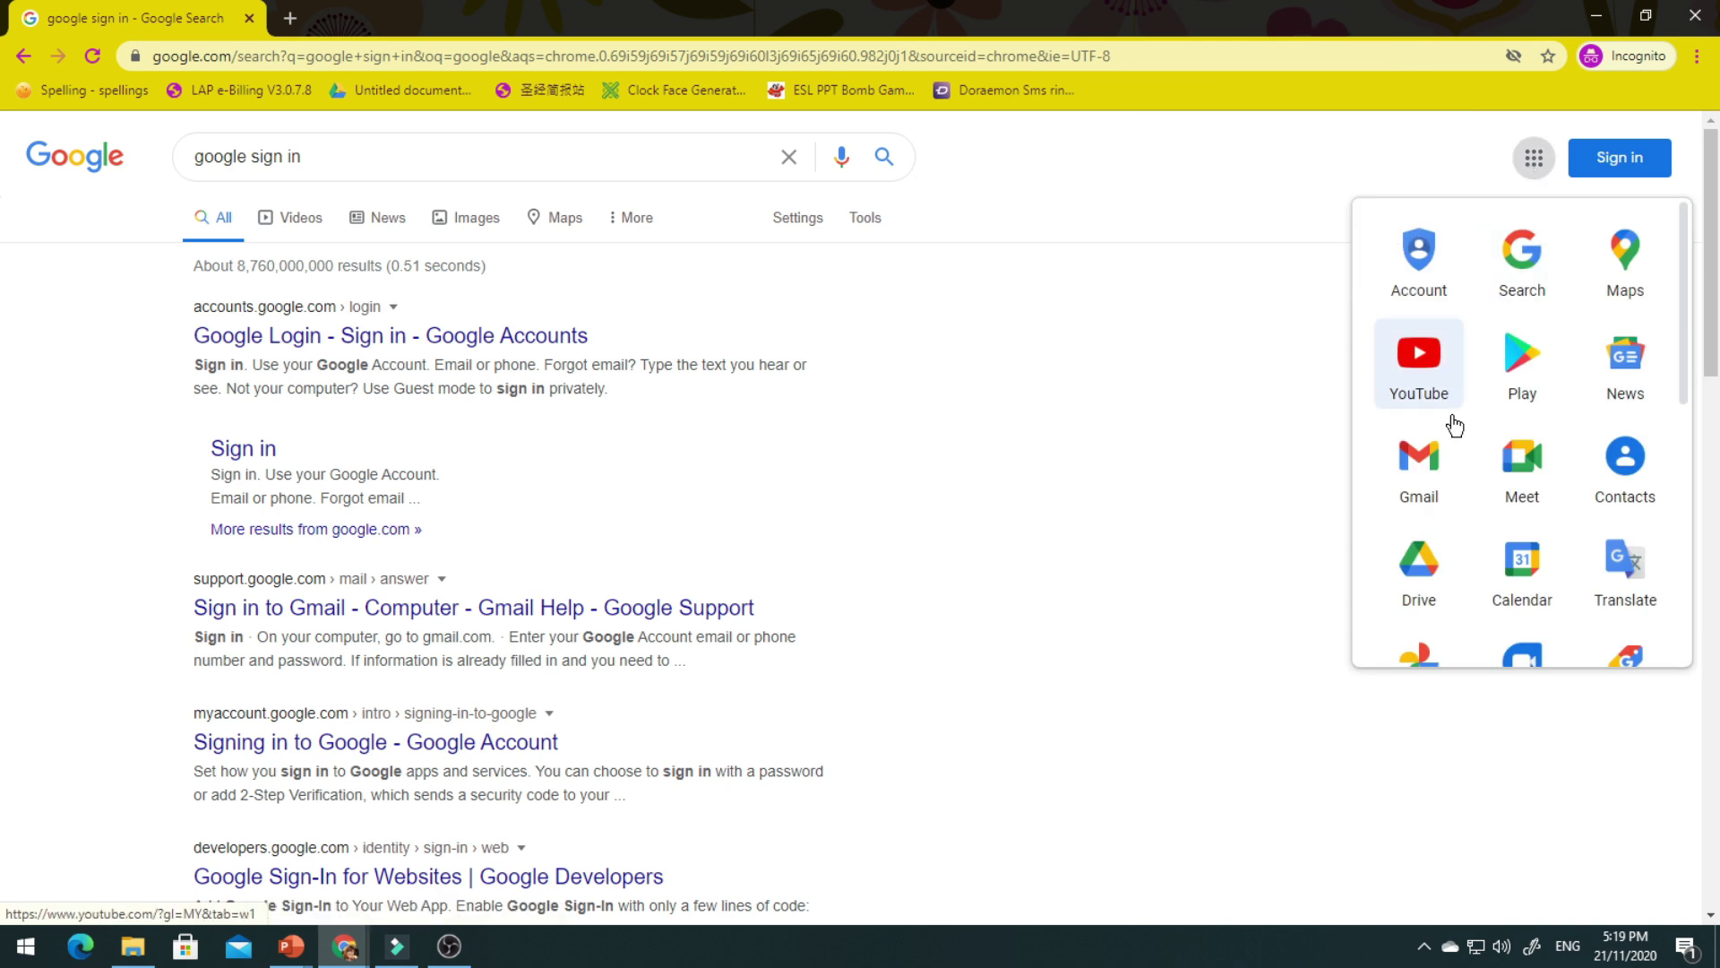
left_click(1418, 575)
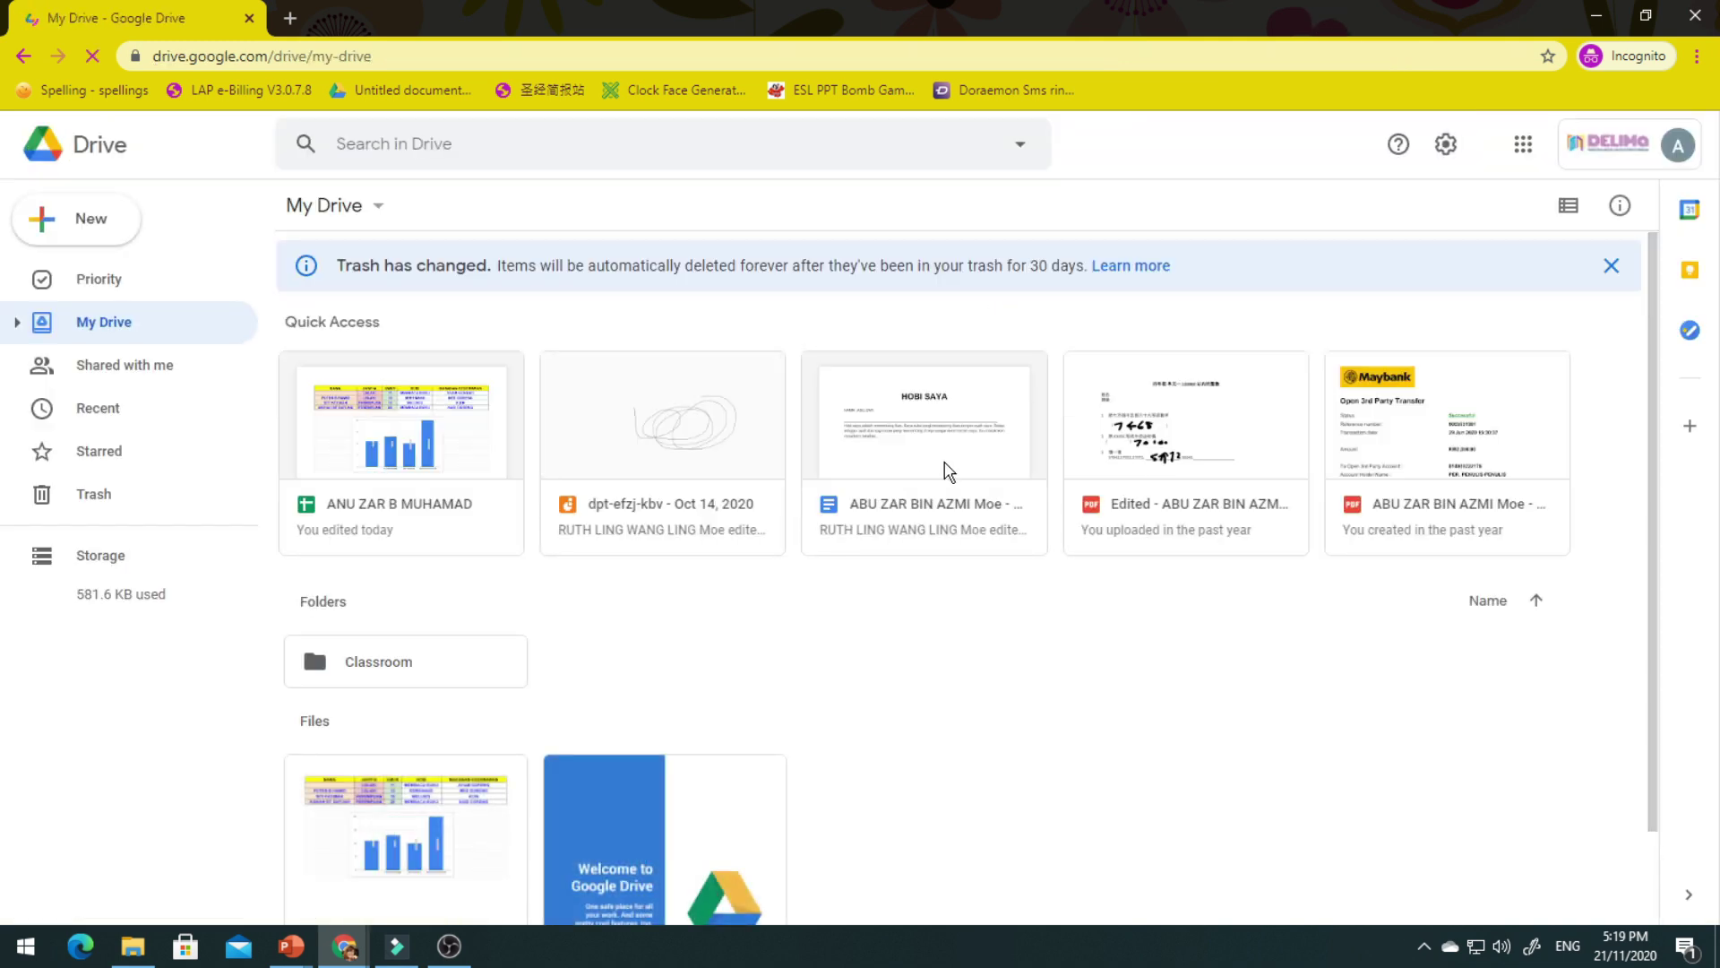
left_click(121, 235)
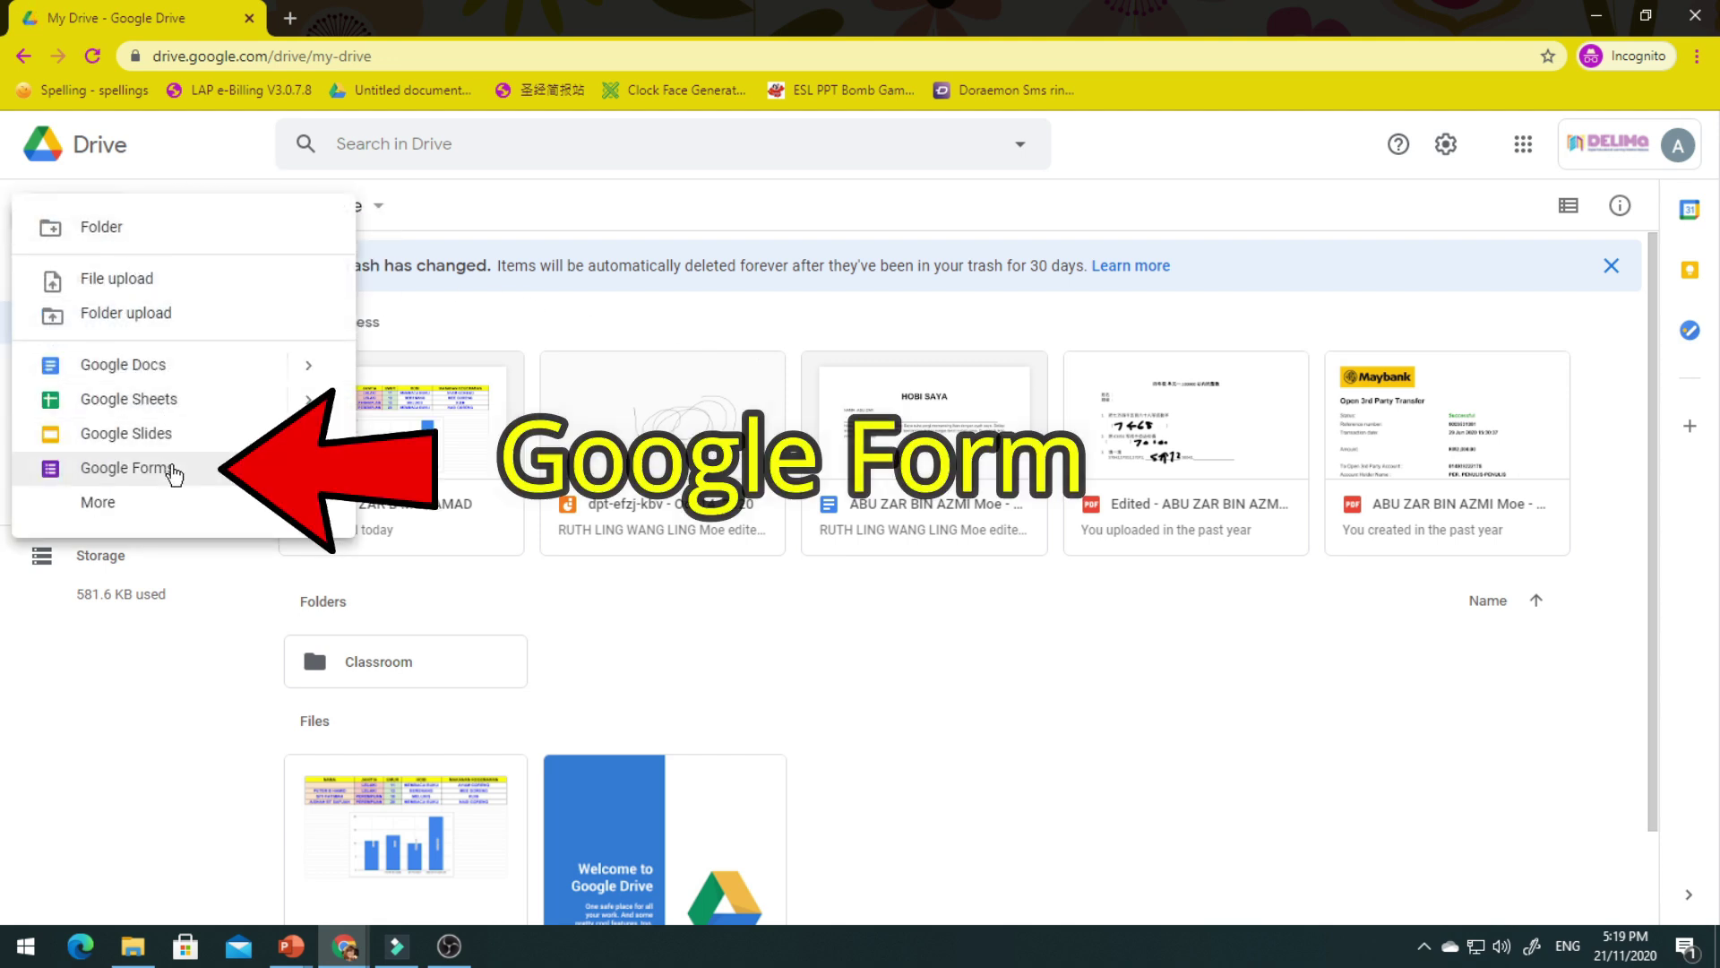
left_click(172, 468)
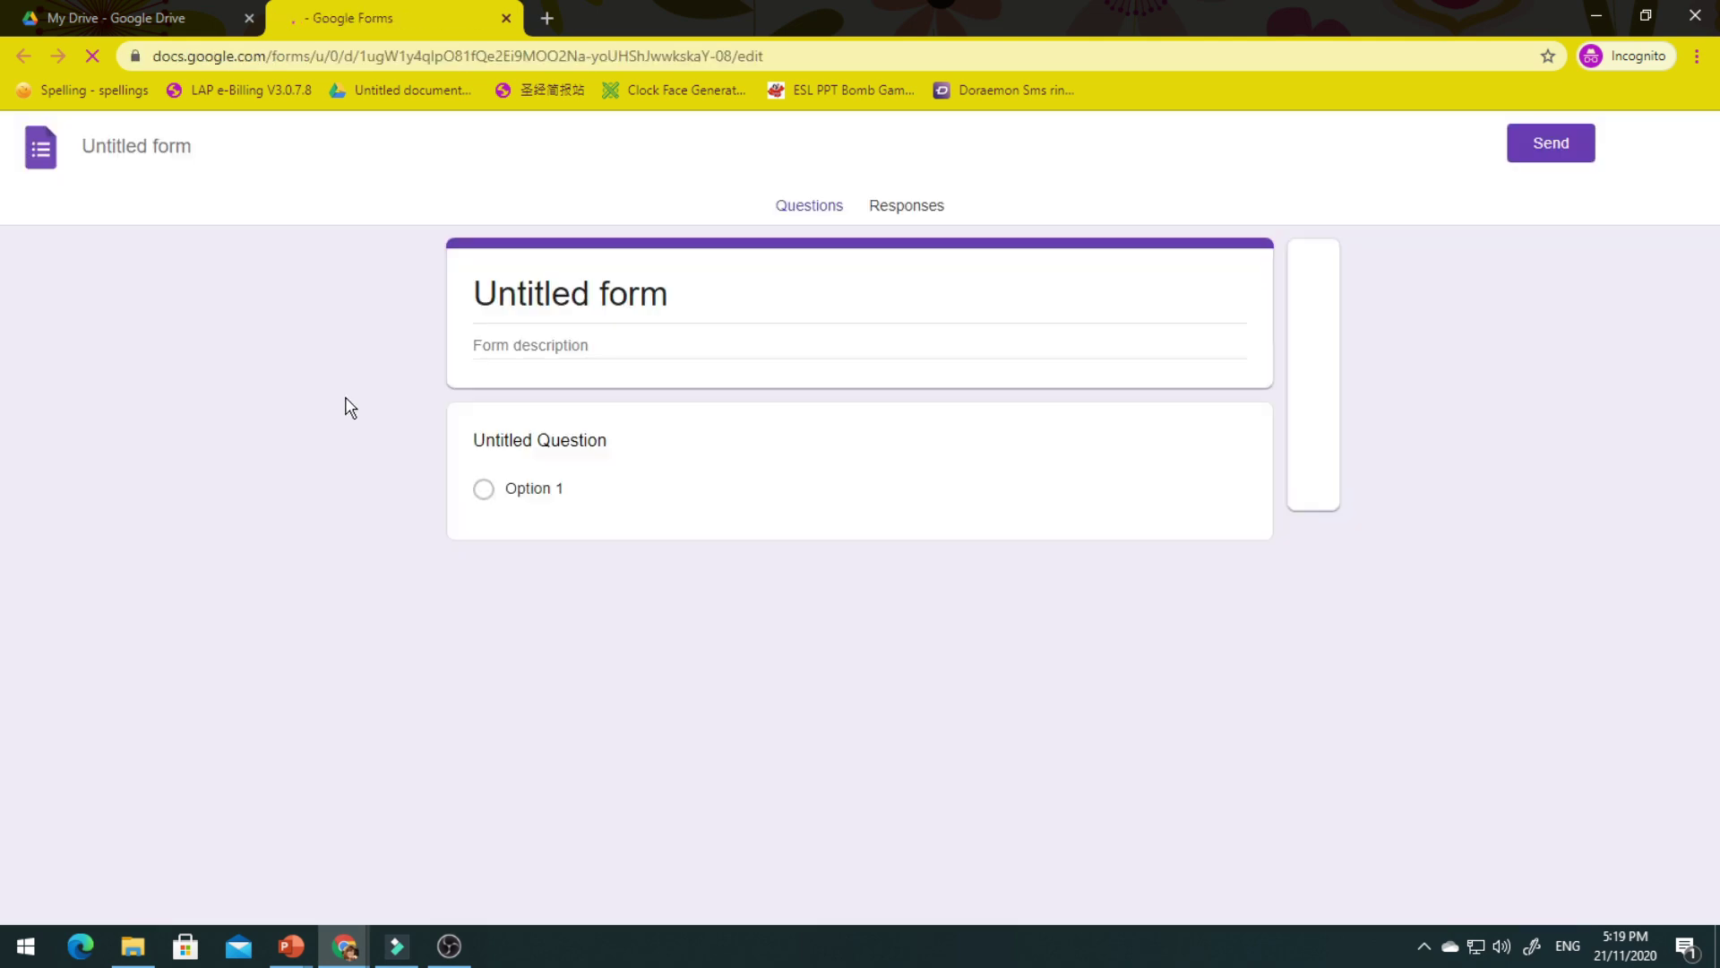
Title the form 'KAJI SELIDIK PENULARAN PANDEMIK COVID-19', add the author's name as description, and rename the file.
left_click_drag(679, 295, 475, 313)
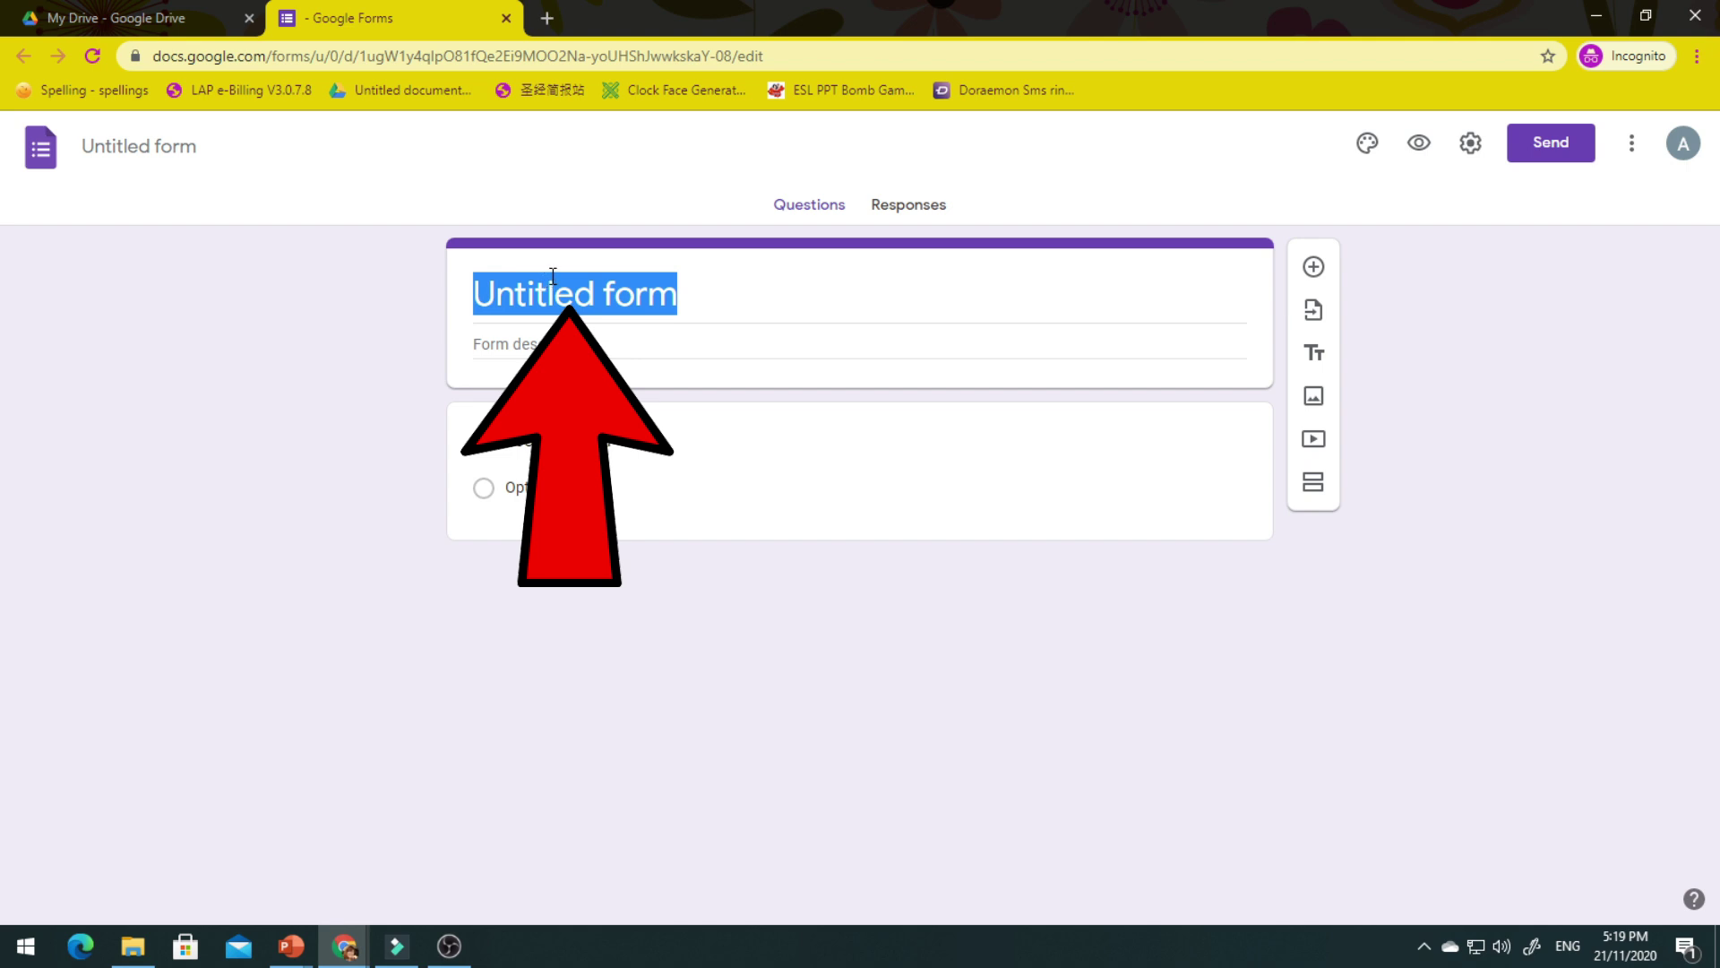
key("BackSpace")
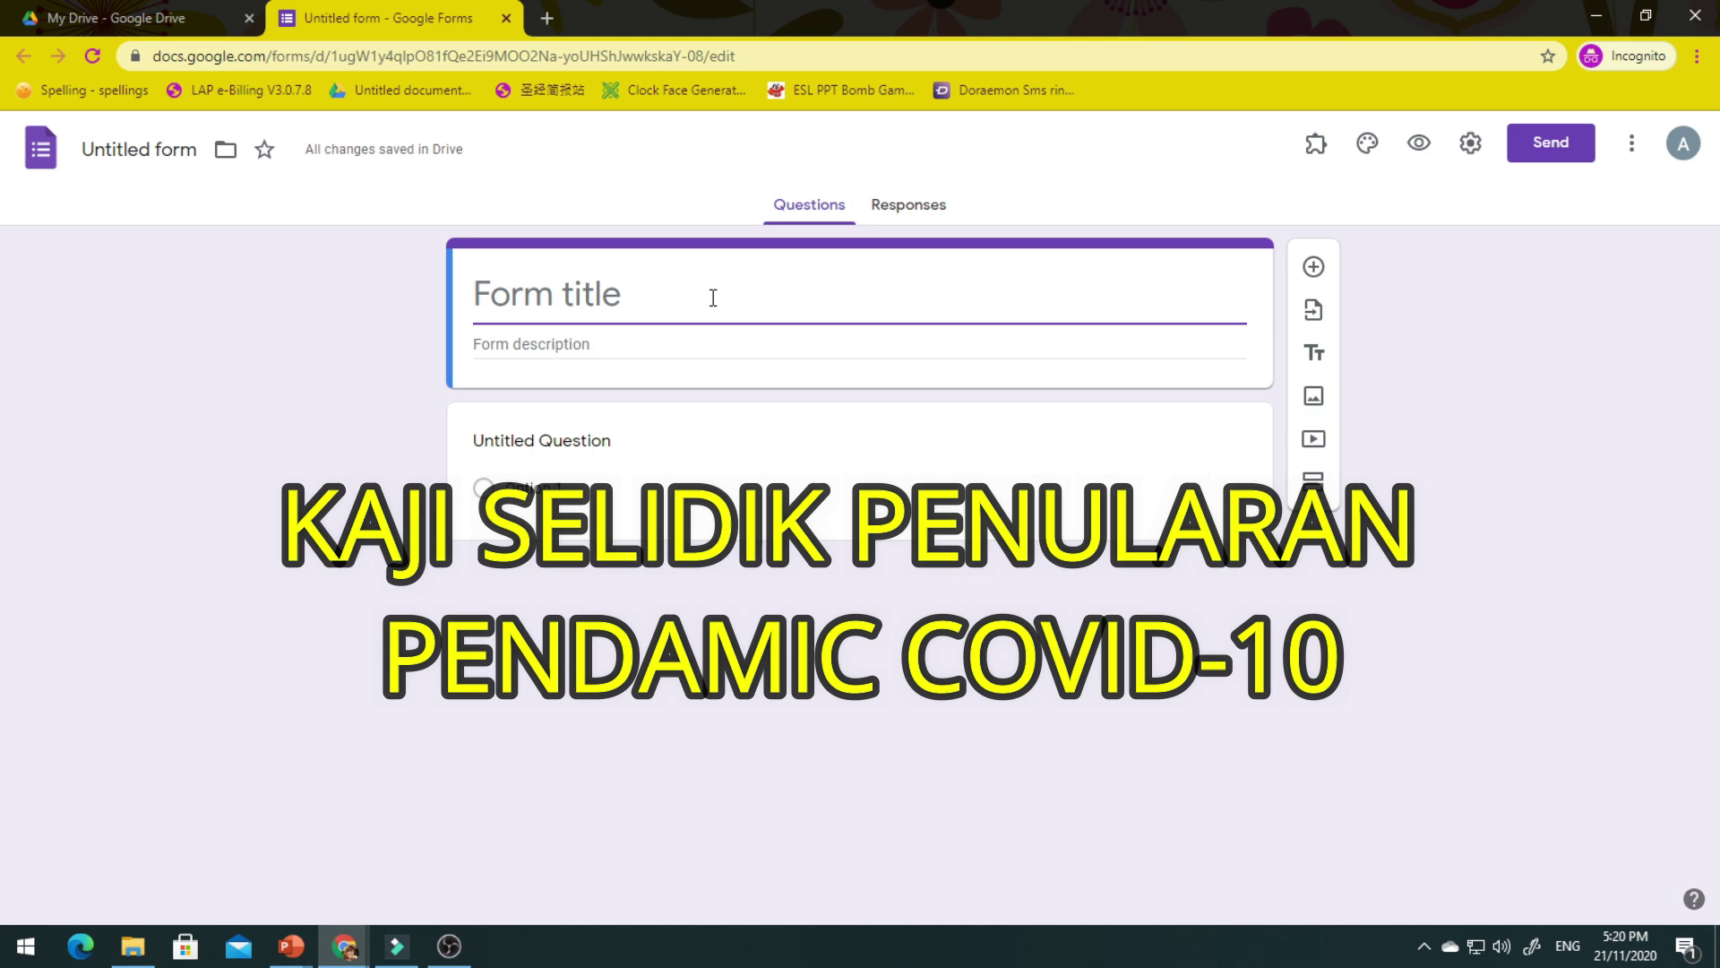
type("KAJI SELIDIK PENULARAN P")
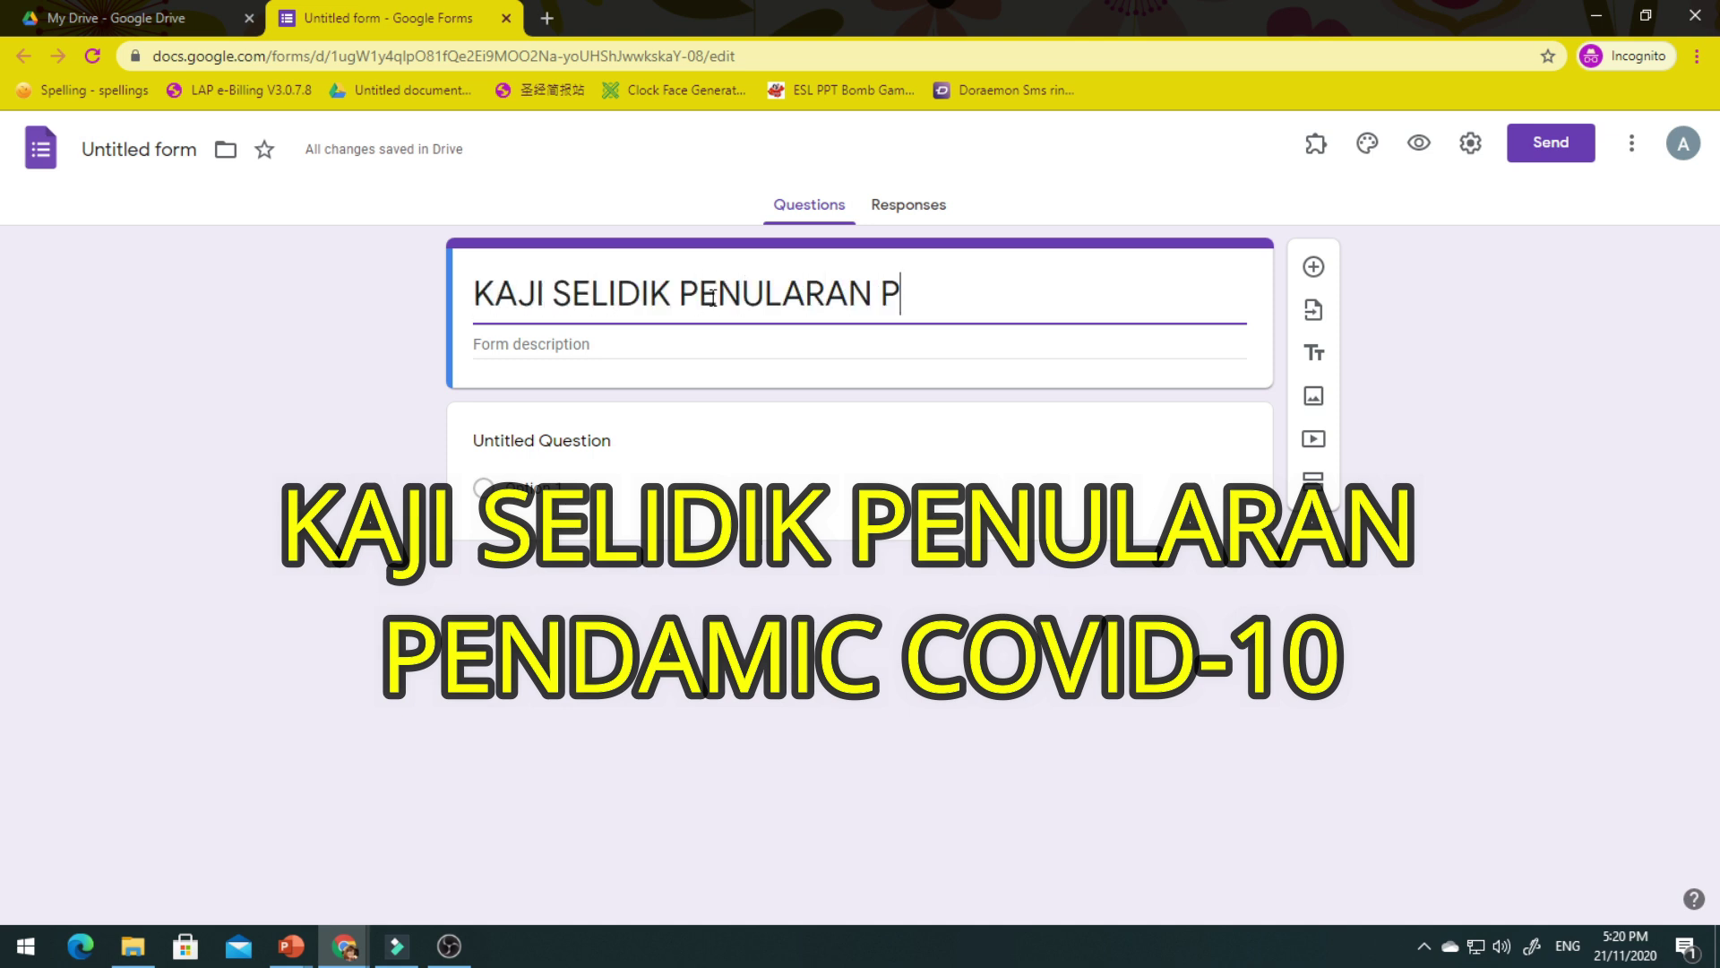
type("ANDEMIK COVID-19")
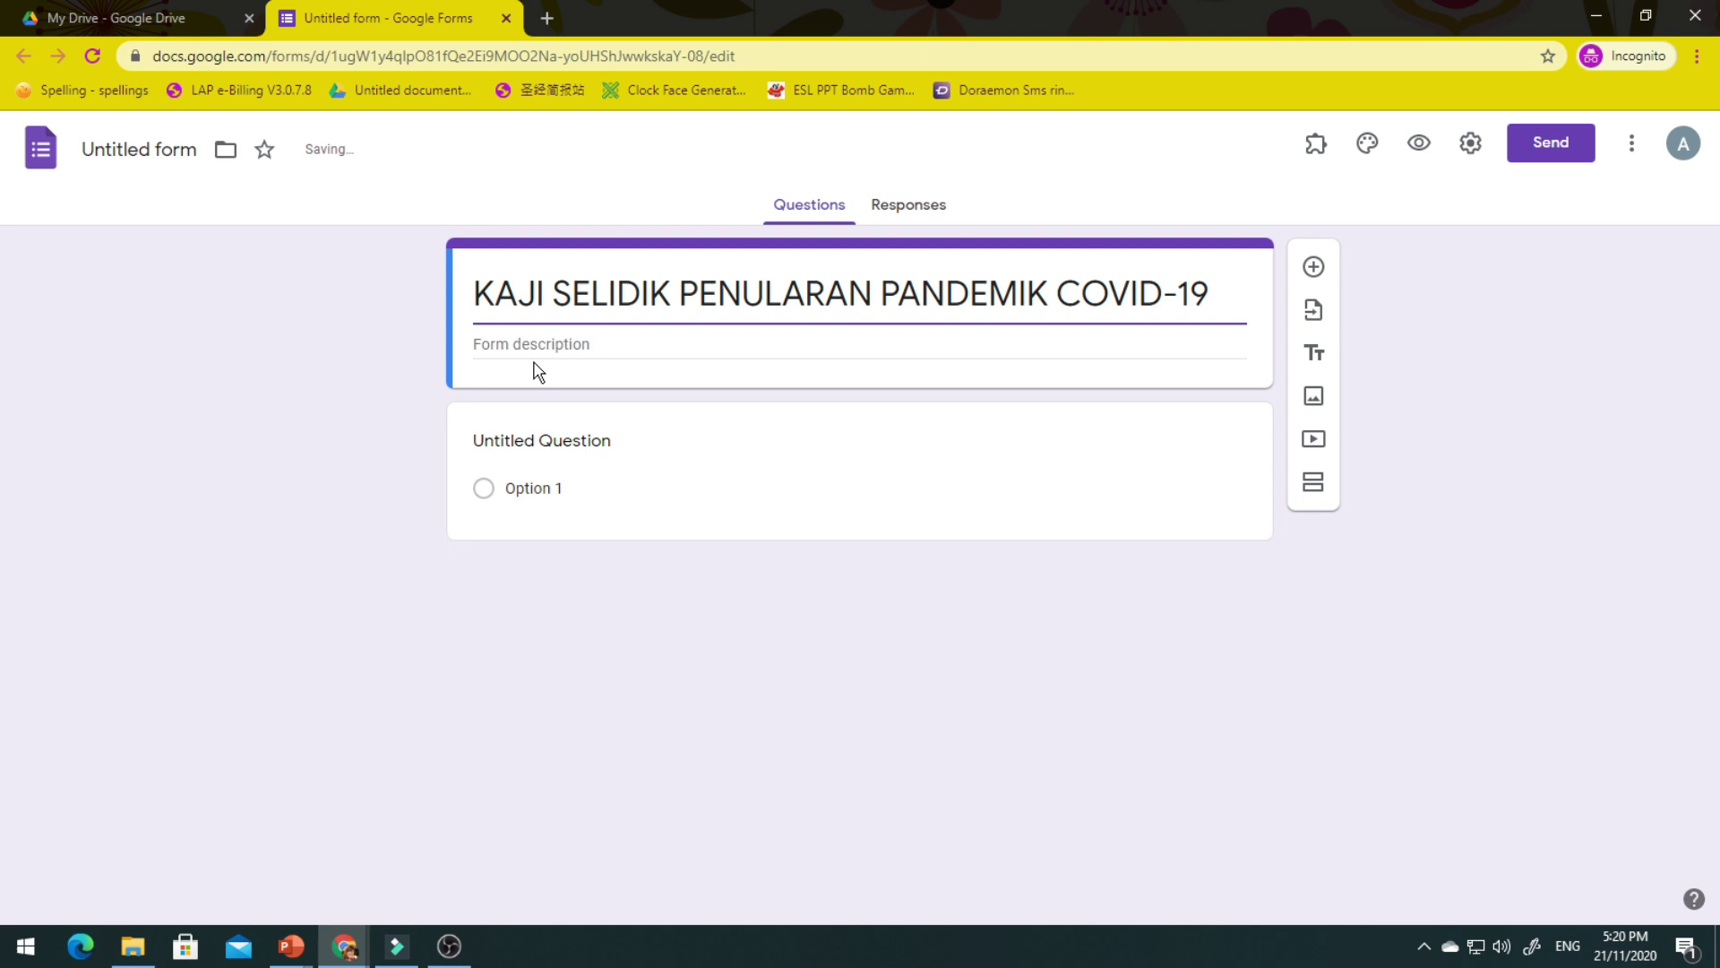
left_click(566, 348)
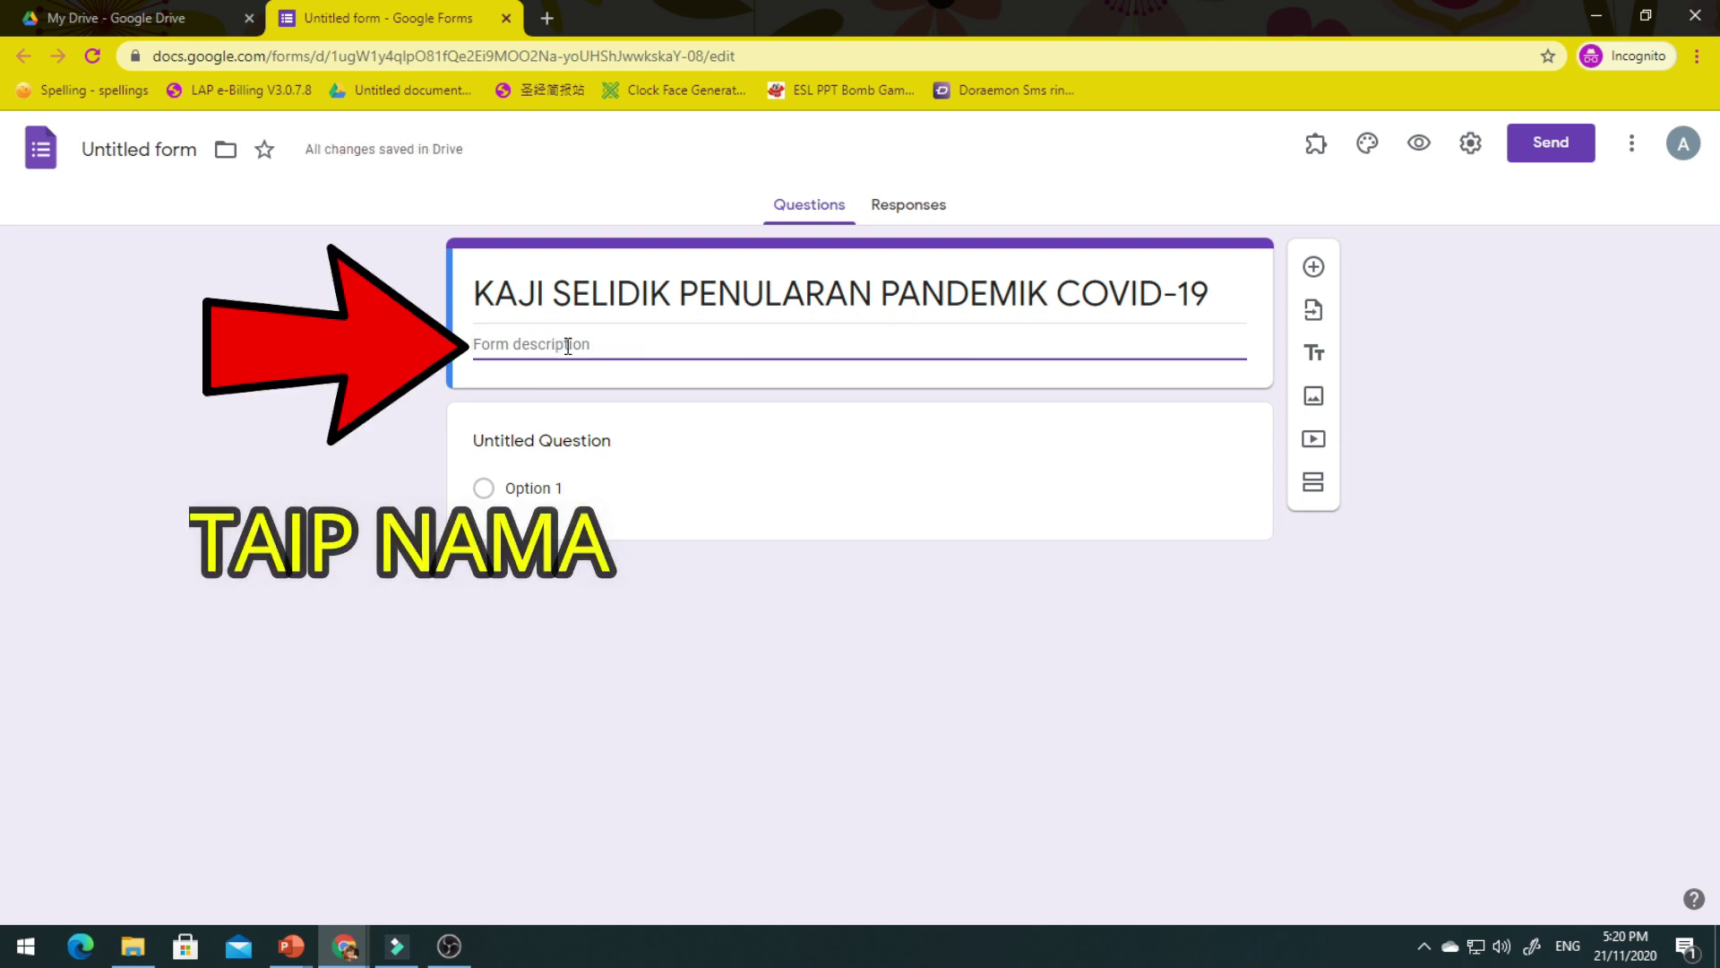
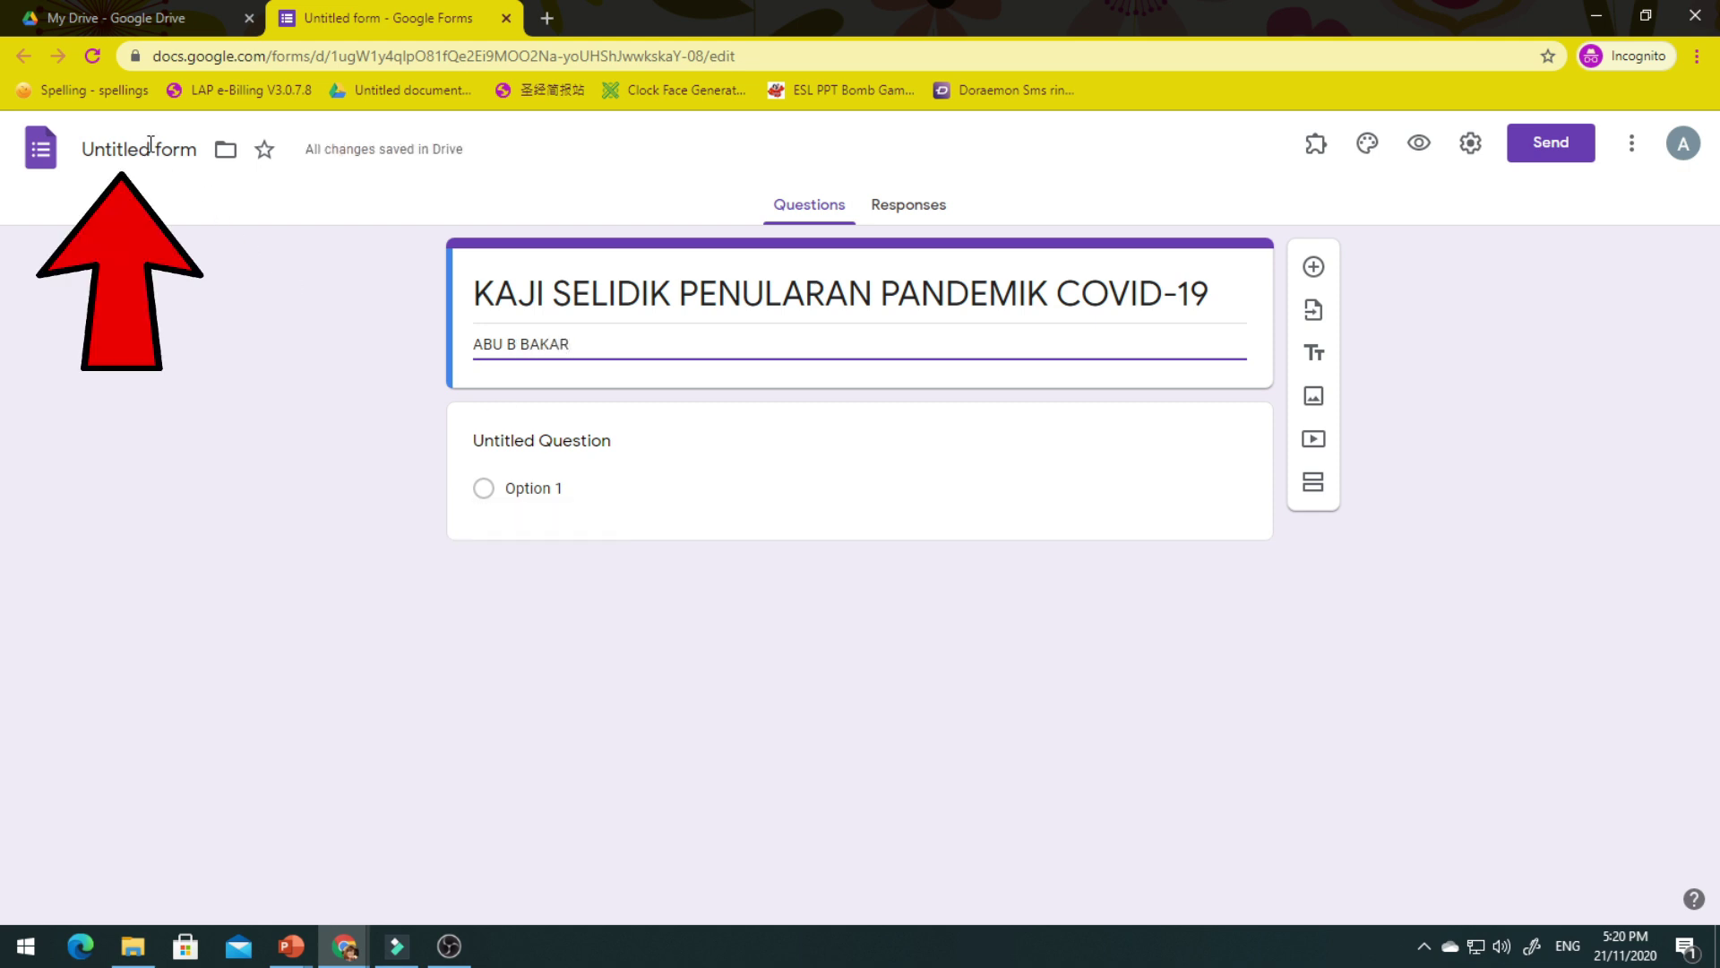
left_click(151, 146)
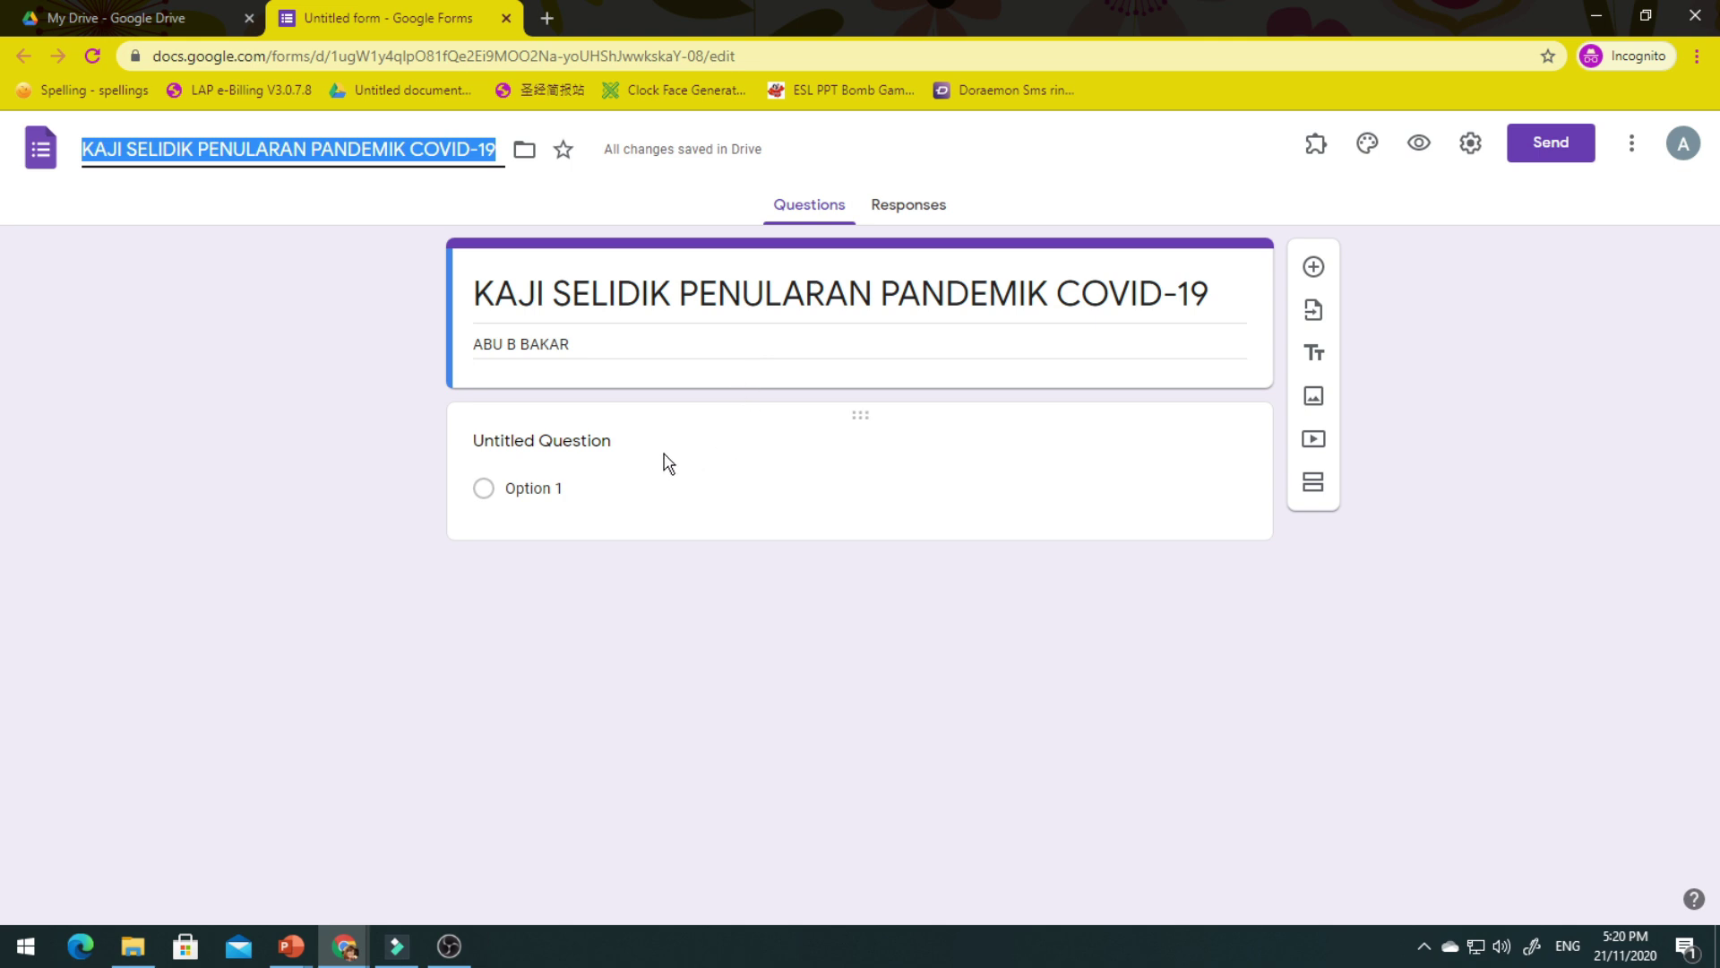
Make the first question 'NAMA' a required short-answer question.
left_click(562, 444)
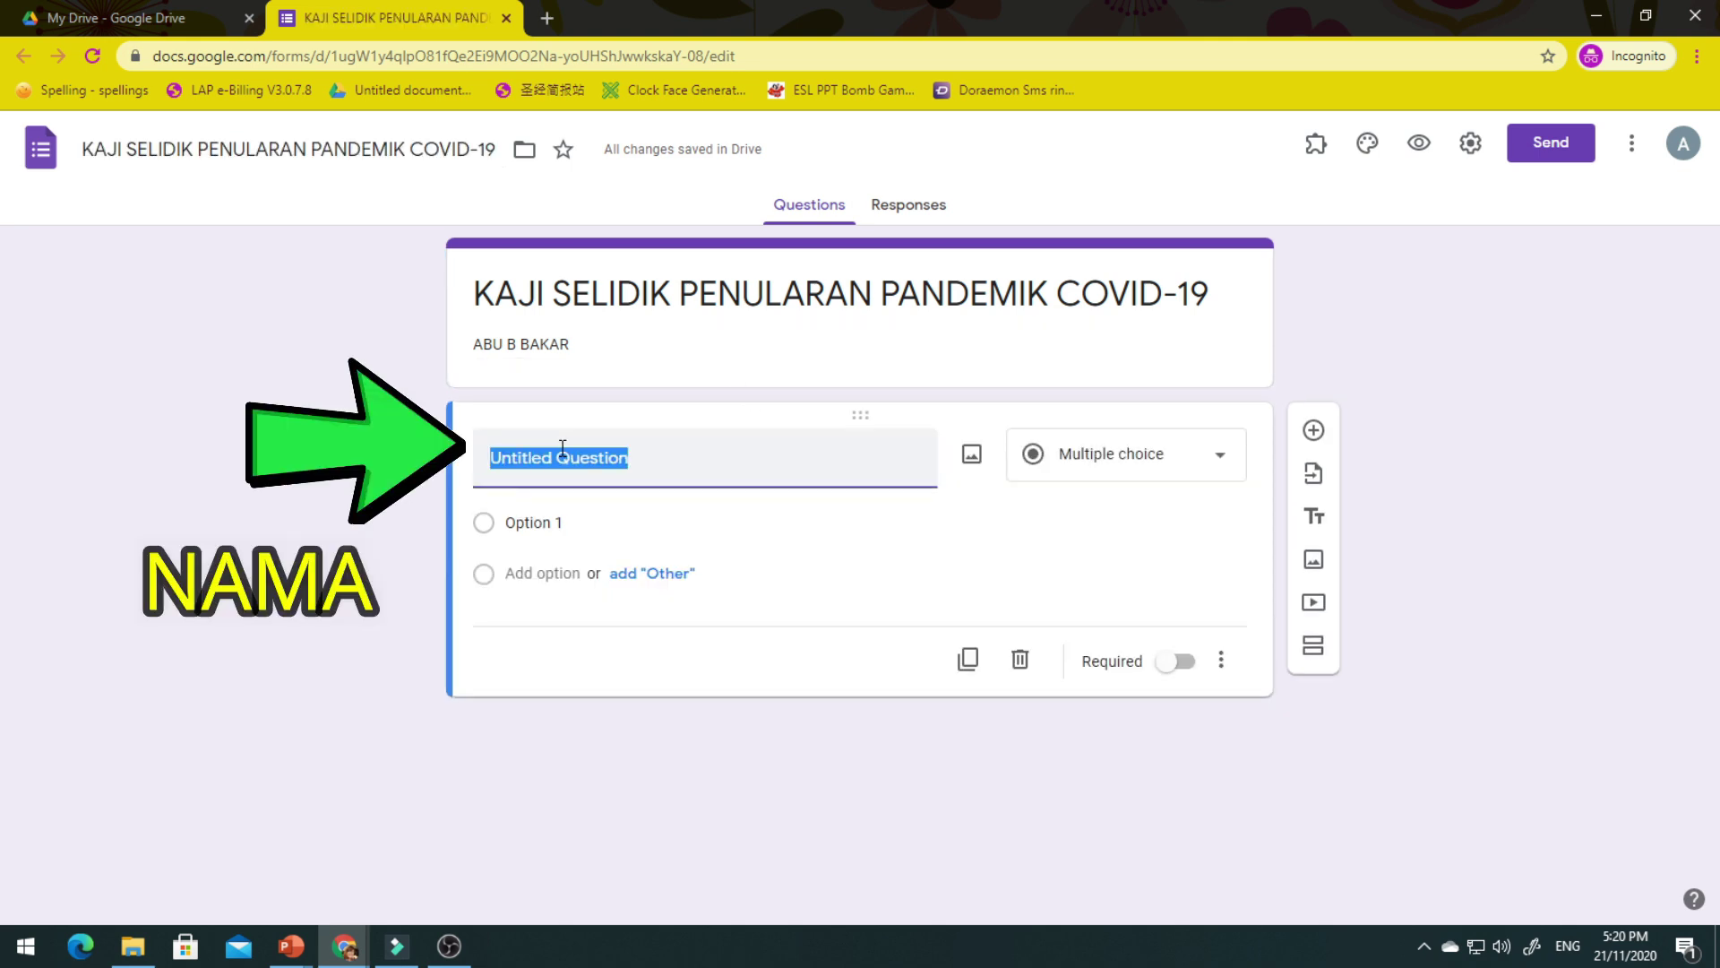
left_click(289, 946)
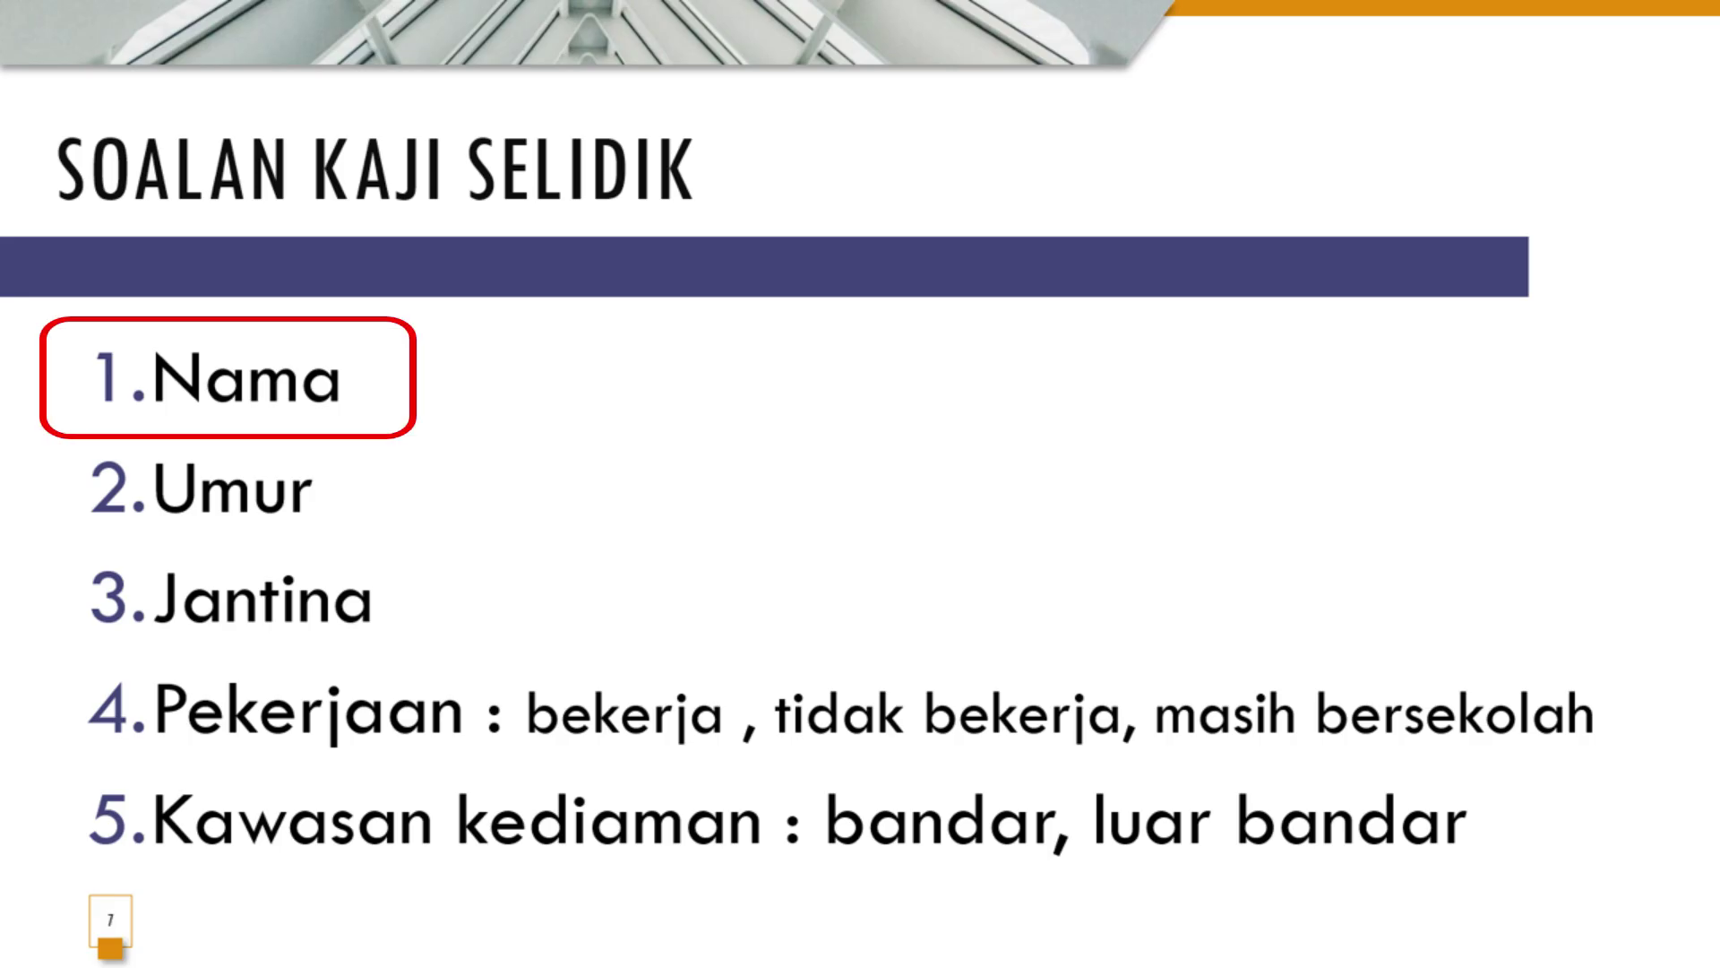
type("NAMA")
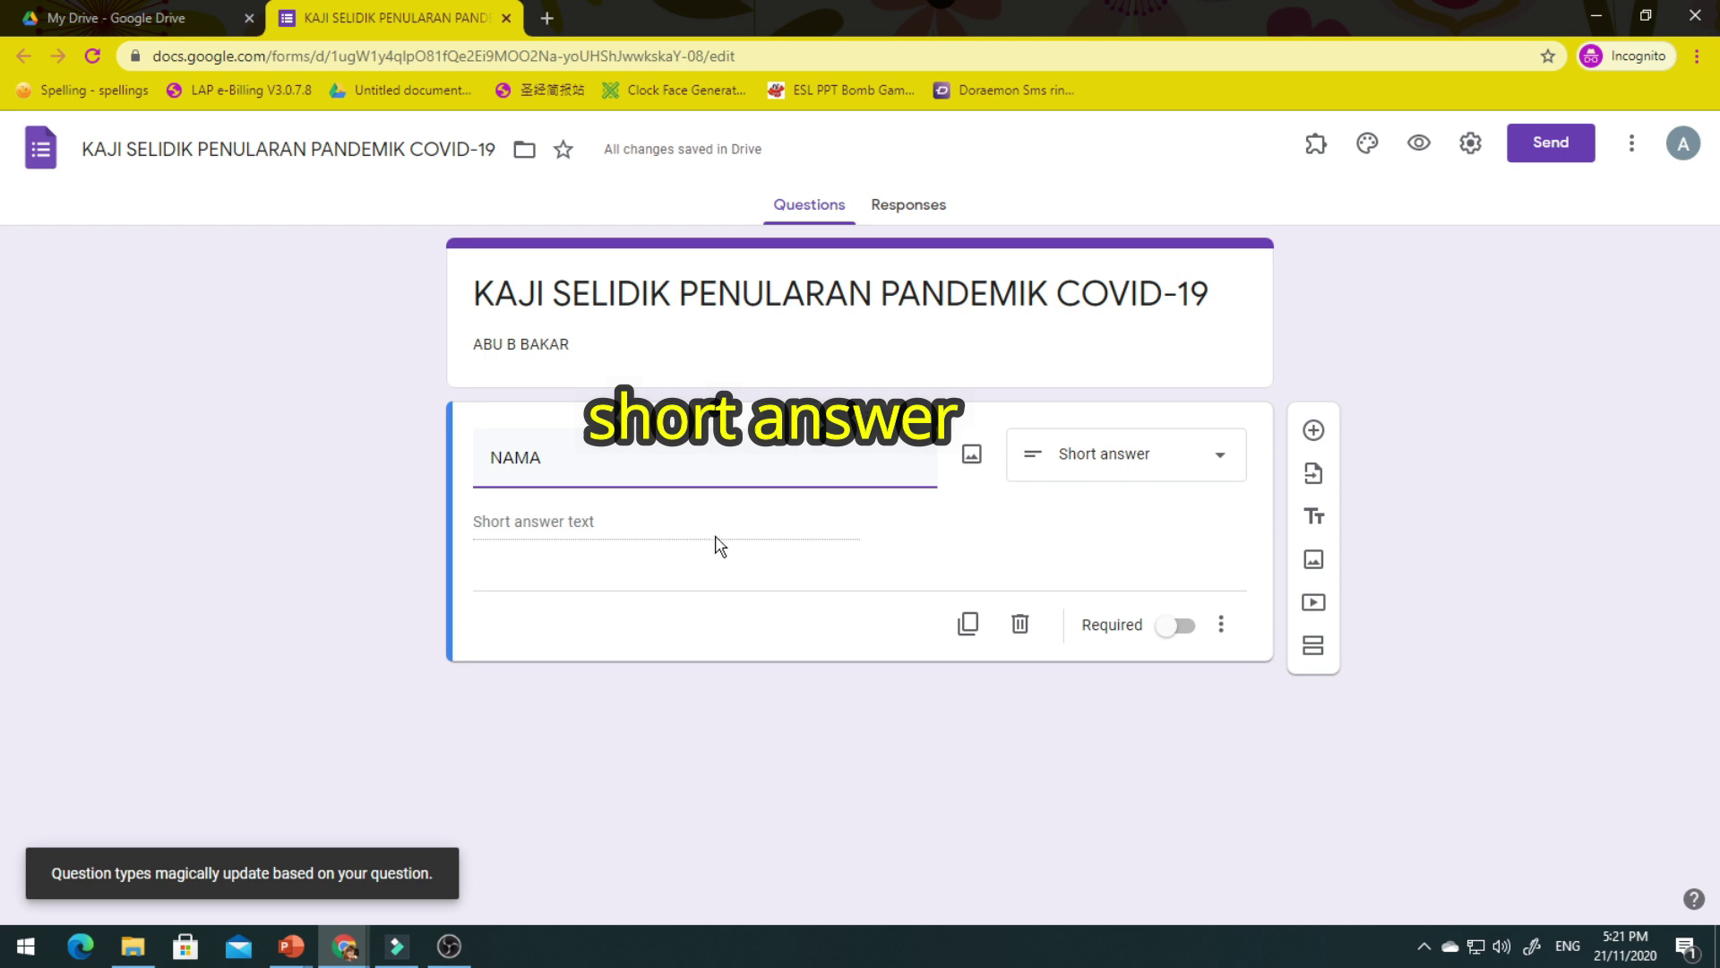
left_click(1217, 466)
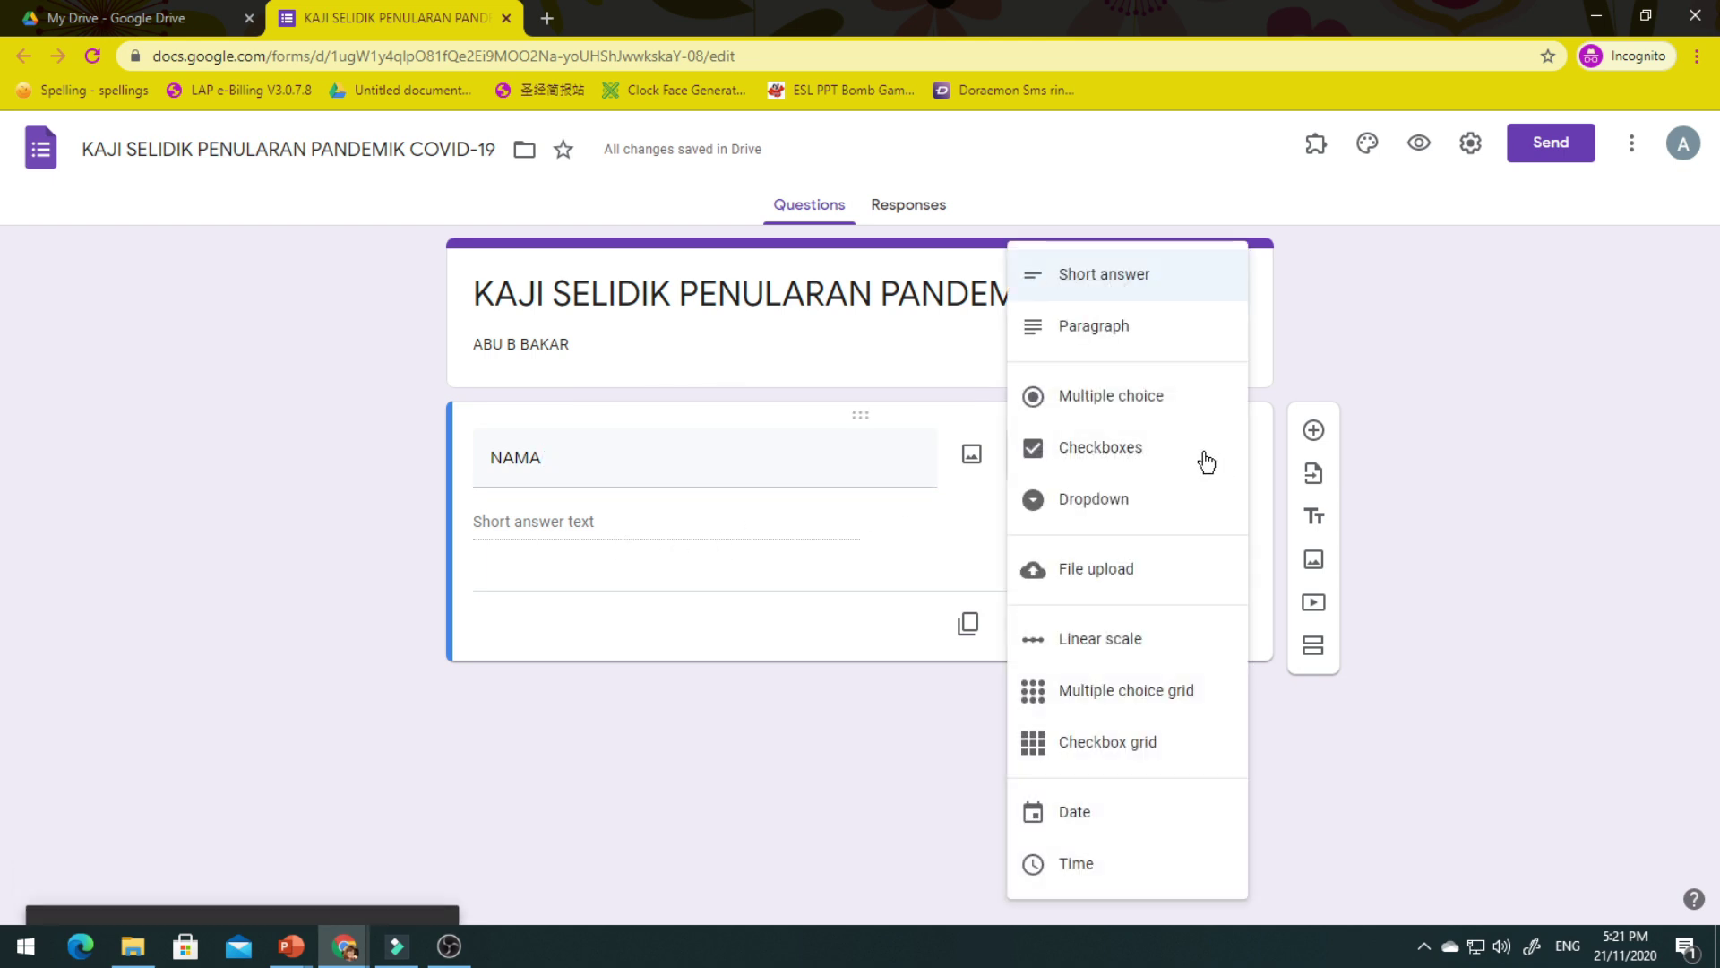
left_click(1130, 283)
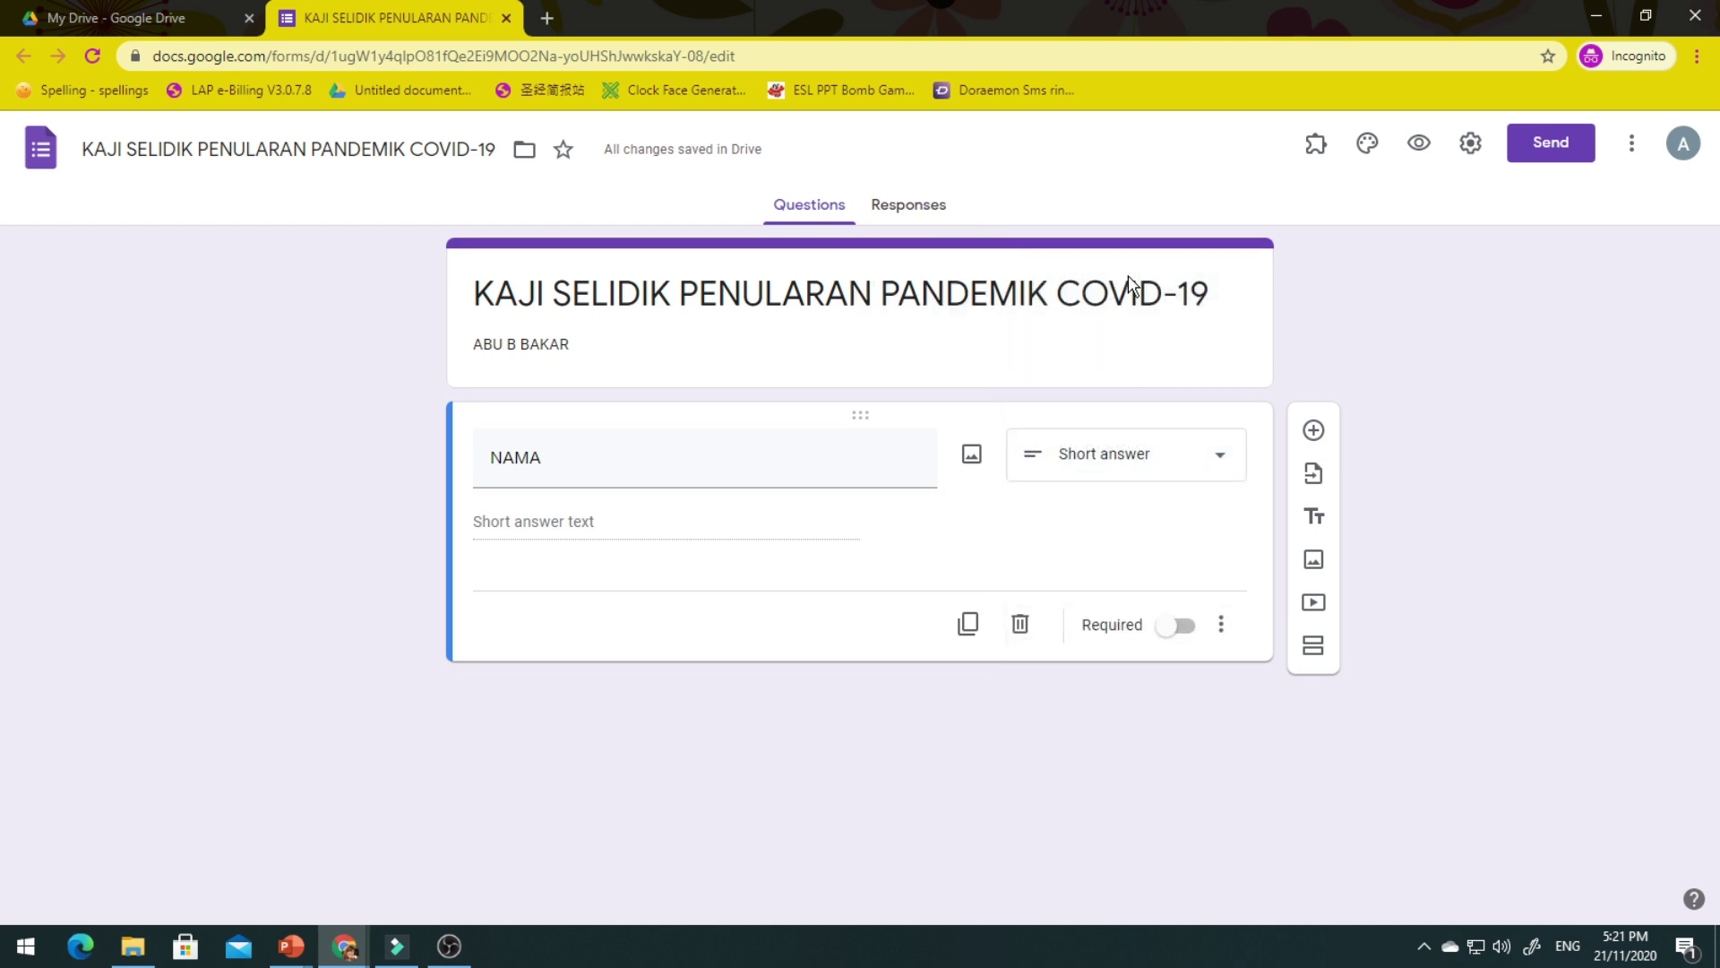
left_click(1183, 627)
Add a second question 'UMUR' as a required short-answer question.
left_click(1313, 431)
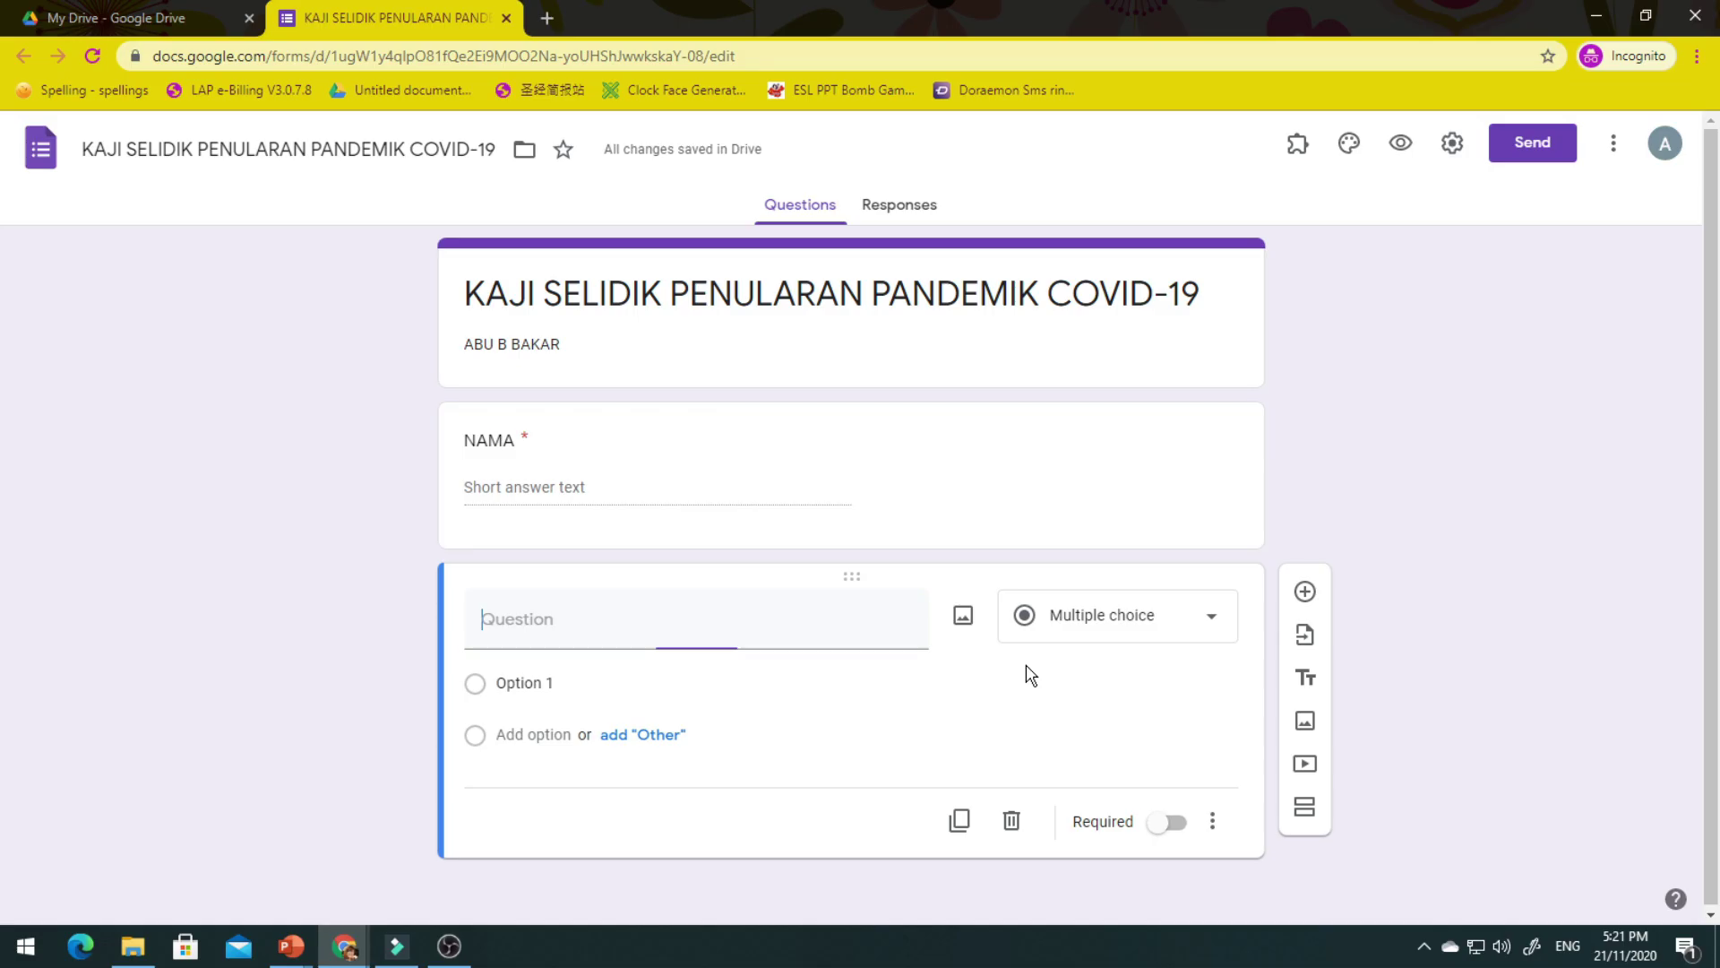
type("UMUR")
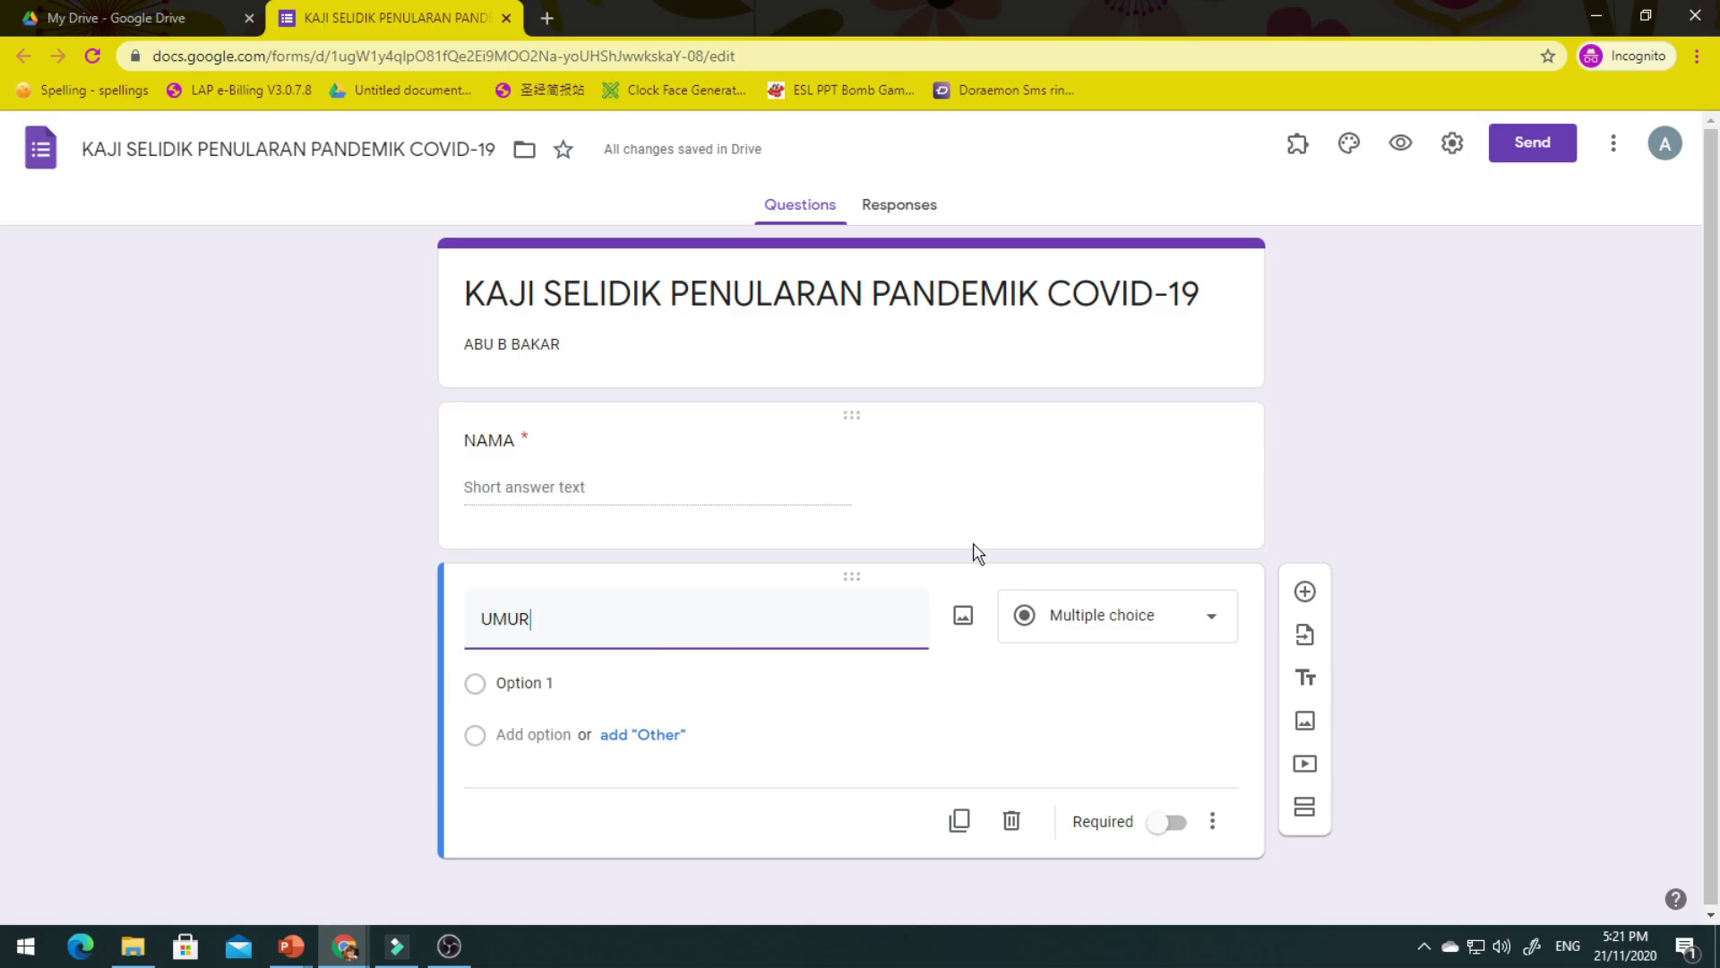
left_click(1111, 632)
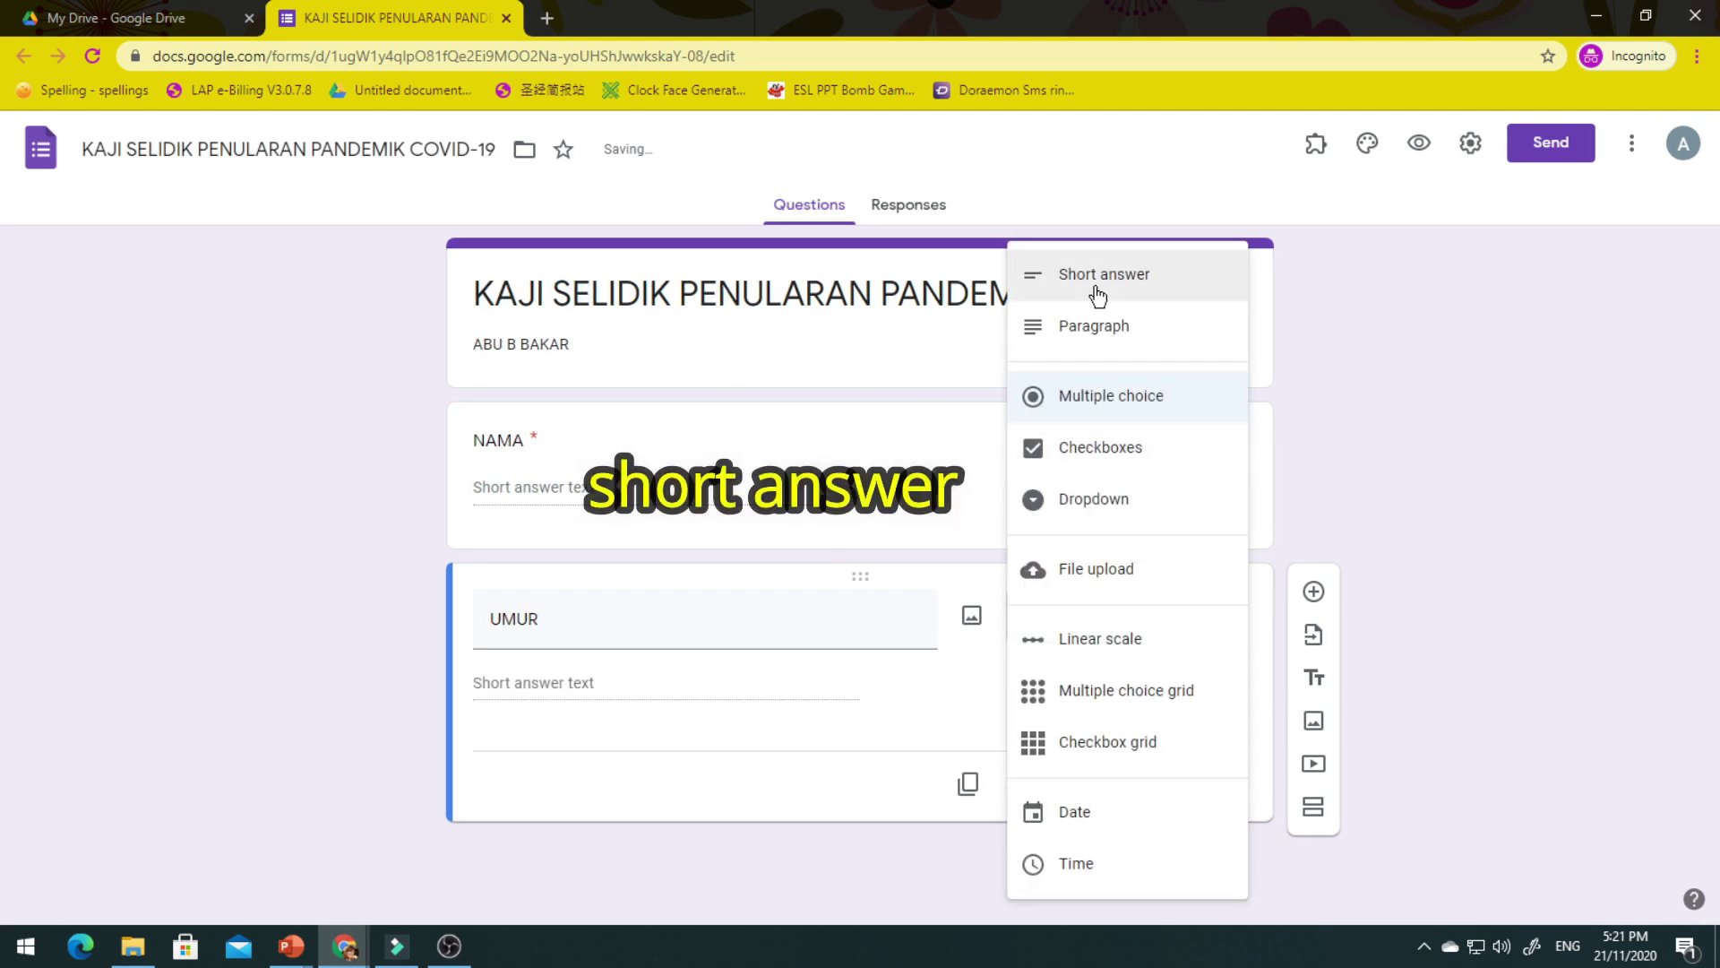
left_click(1096, 285)
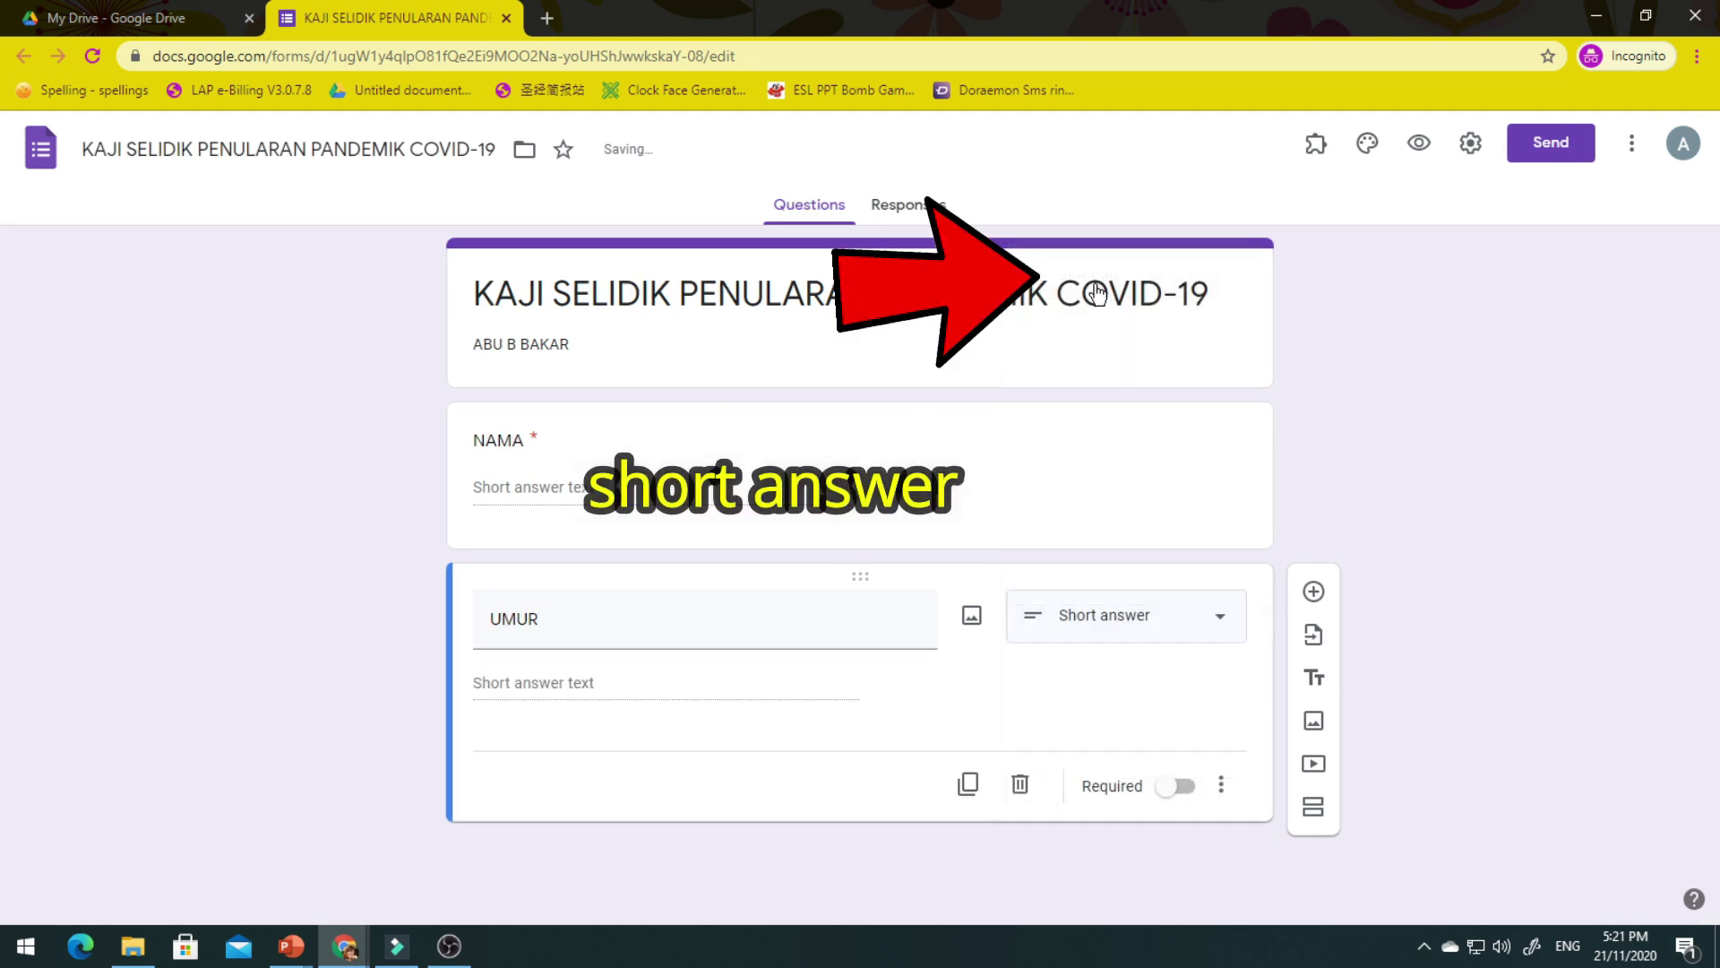
left_click(1182, 787)
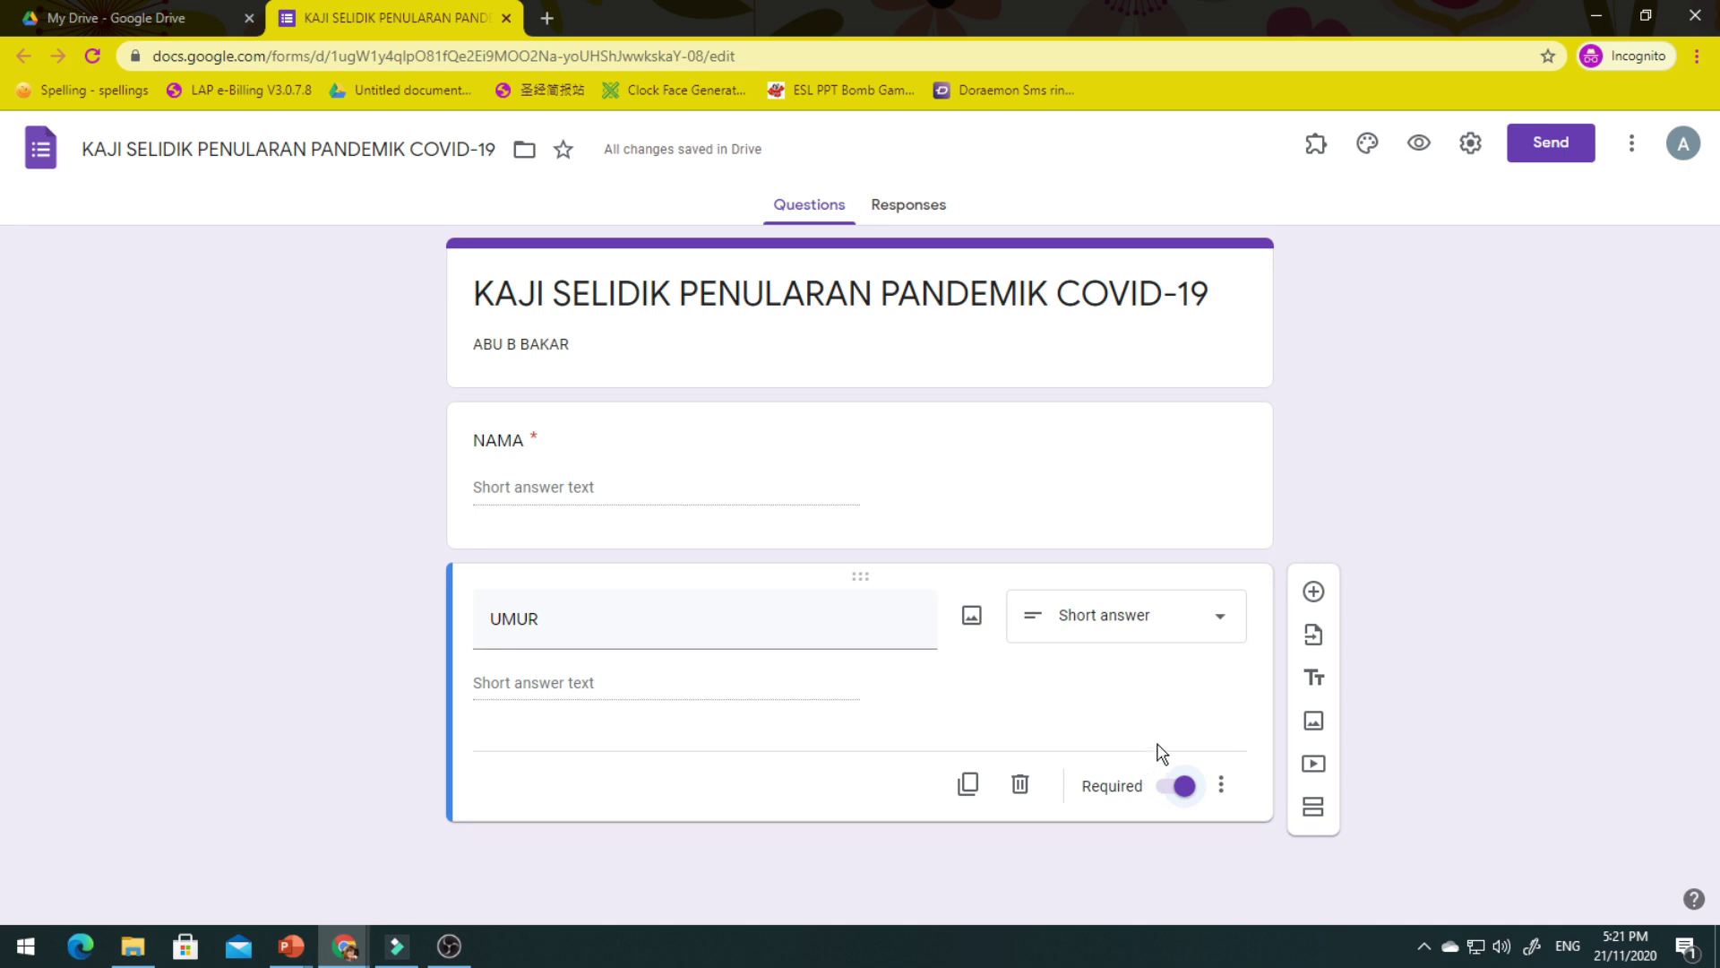
Add a required multiple-choice question 'JANTINA' with choices LELAKI and PEREMPUAN.
left_click(1313, 593)
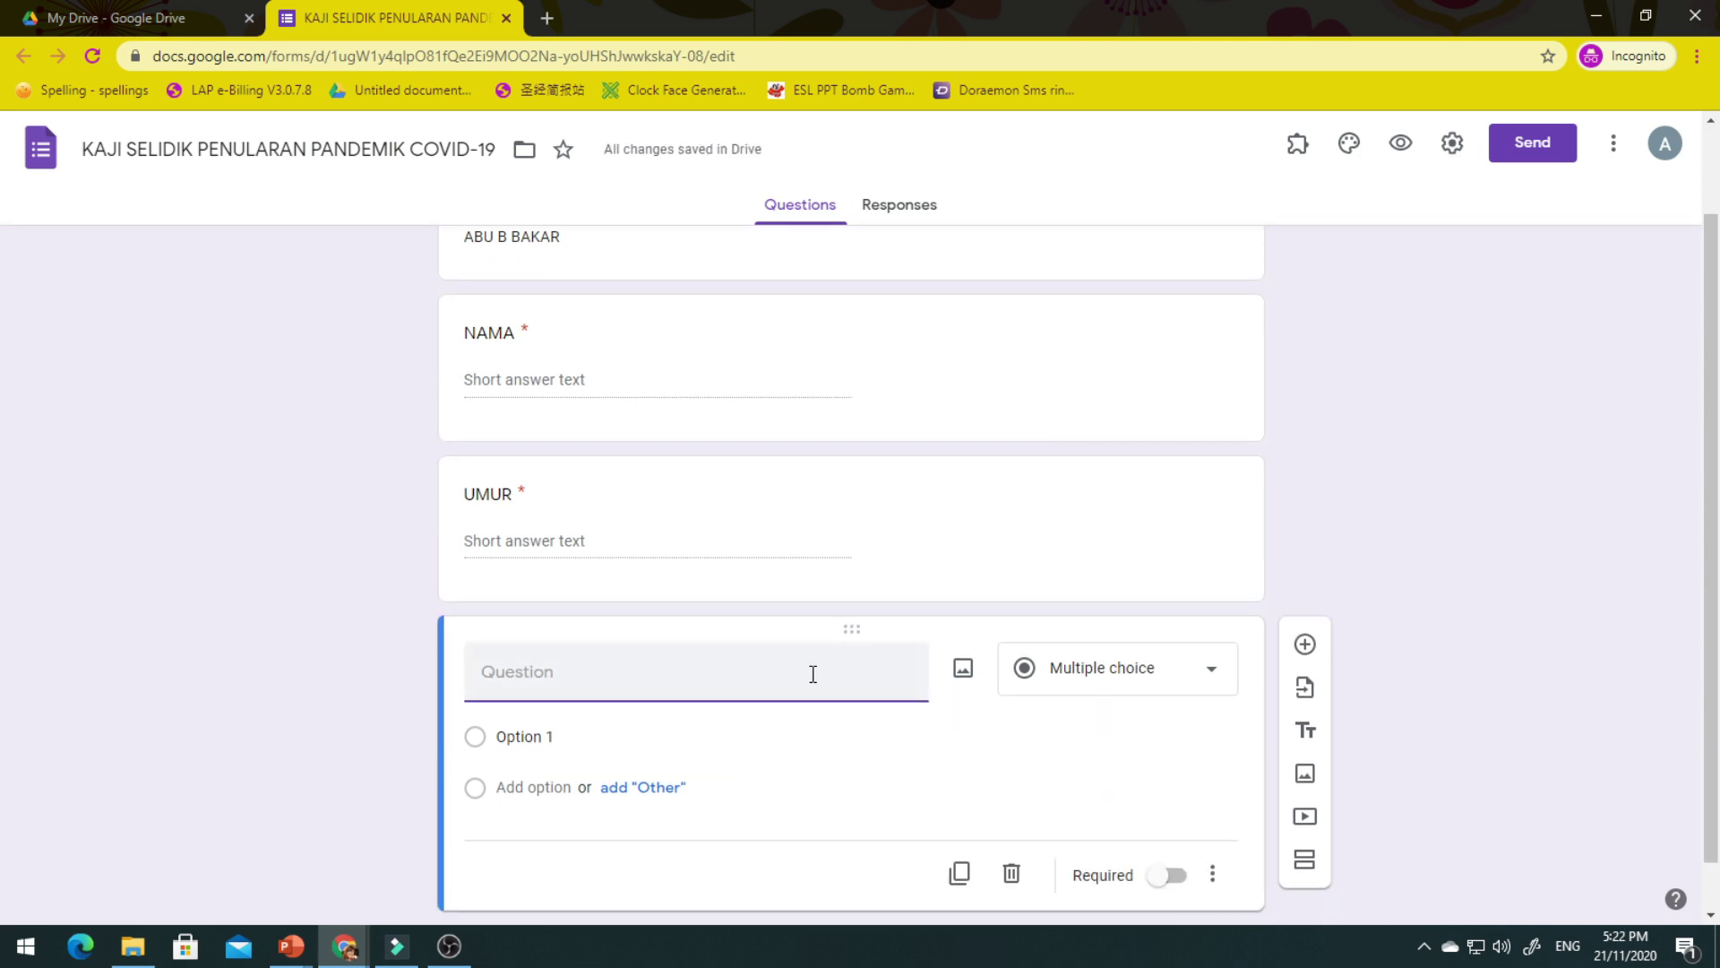
type("JANTINA")
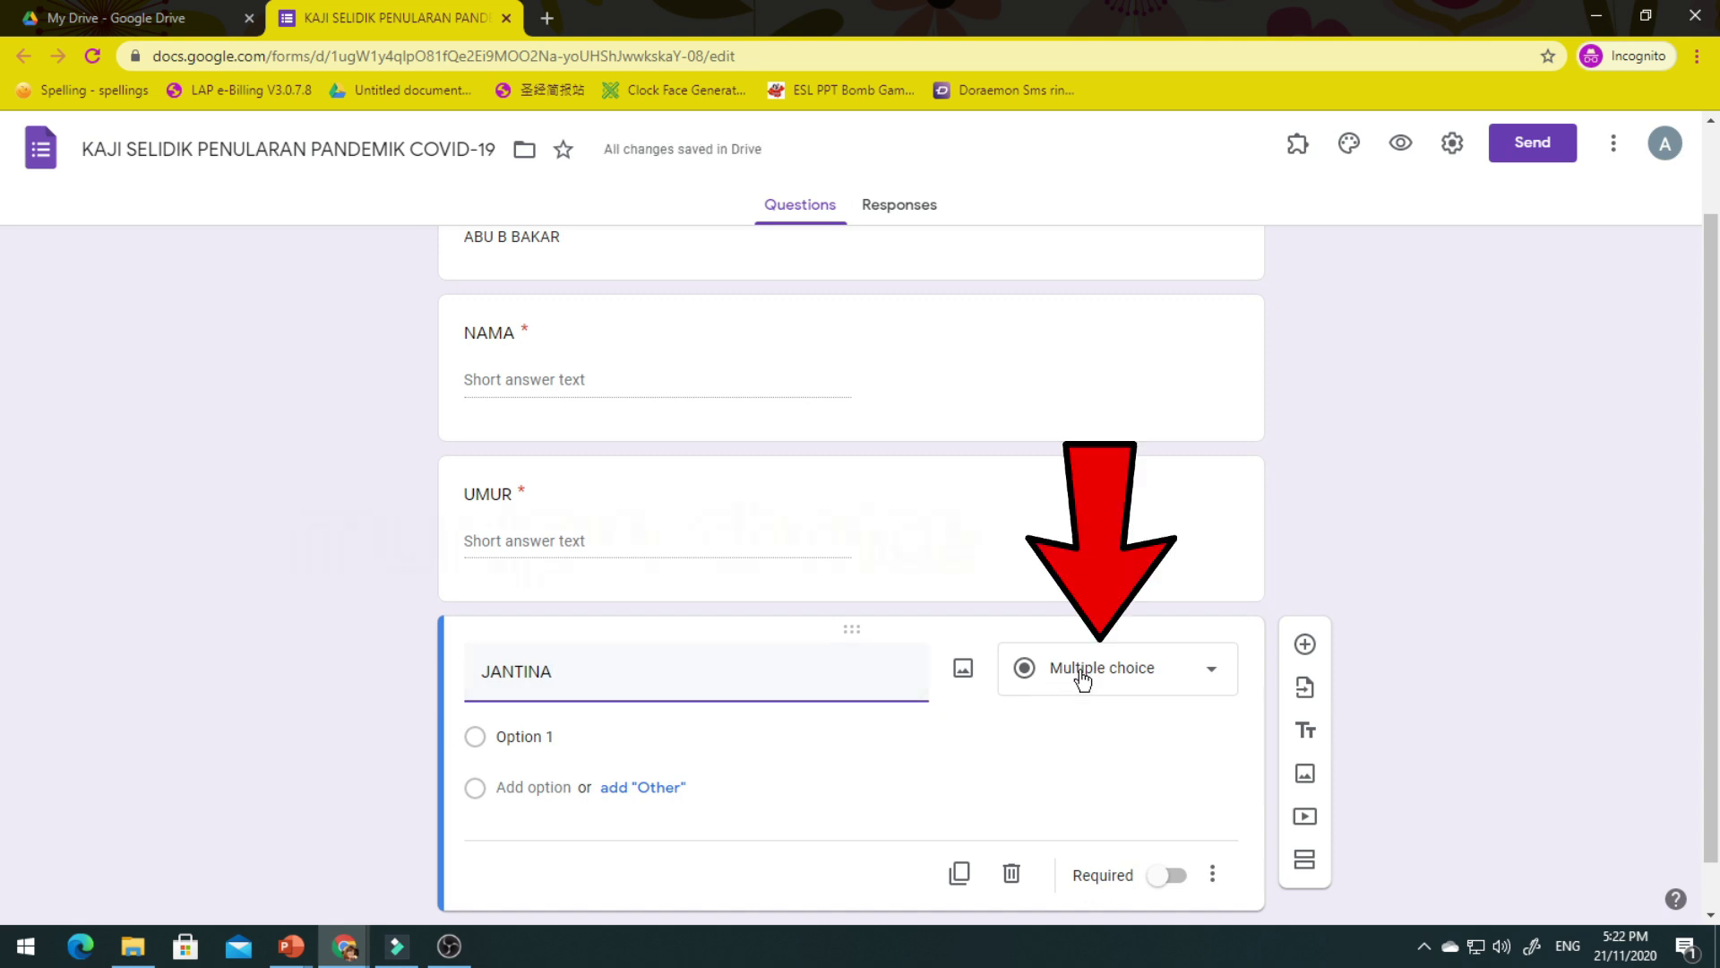
left_click(627, 739)
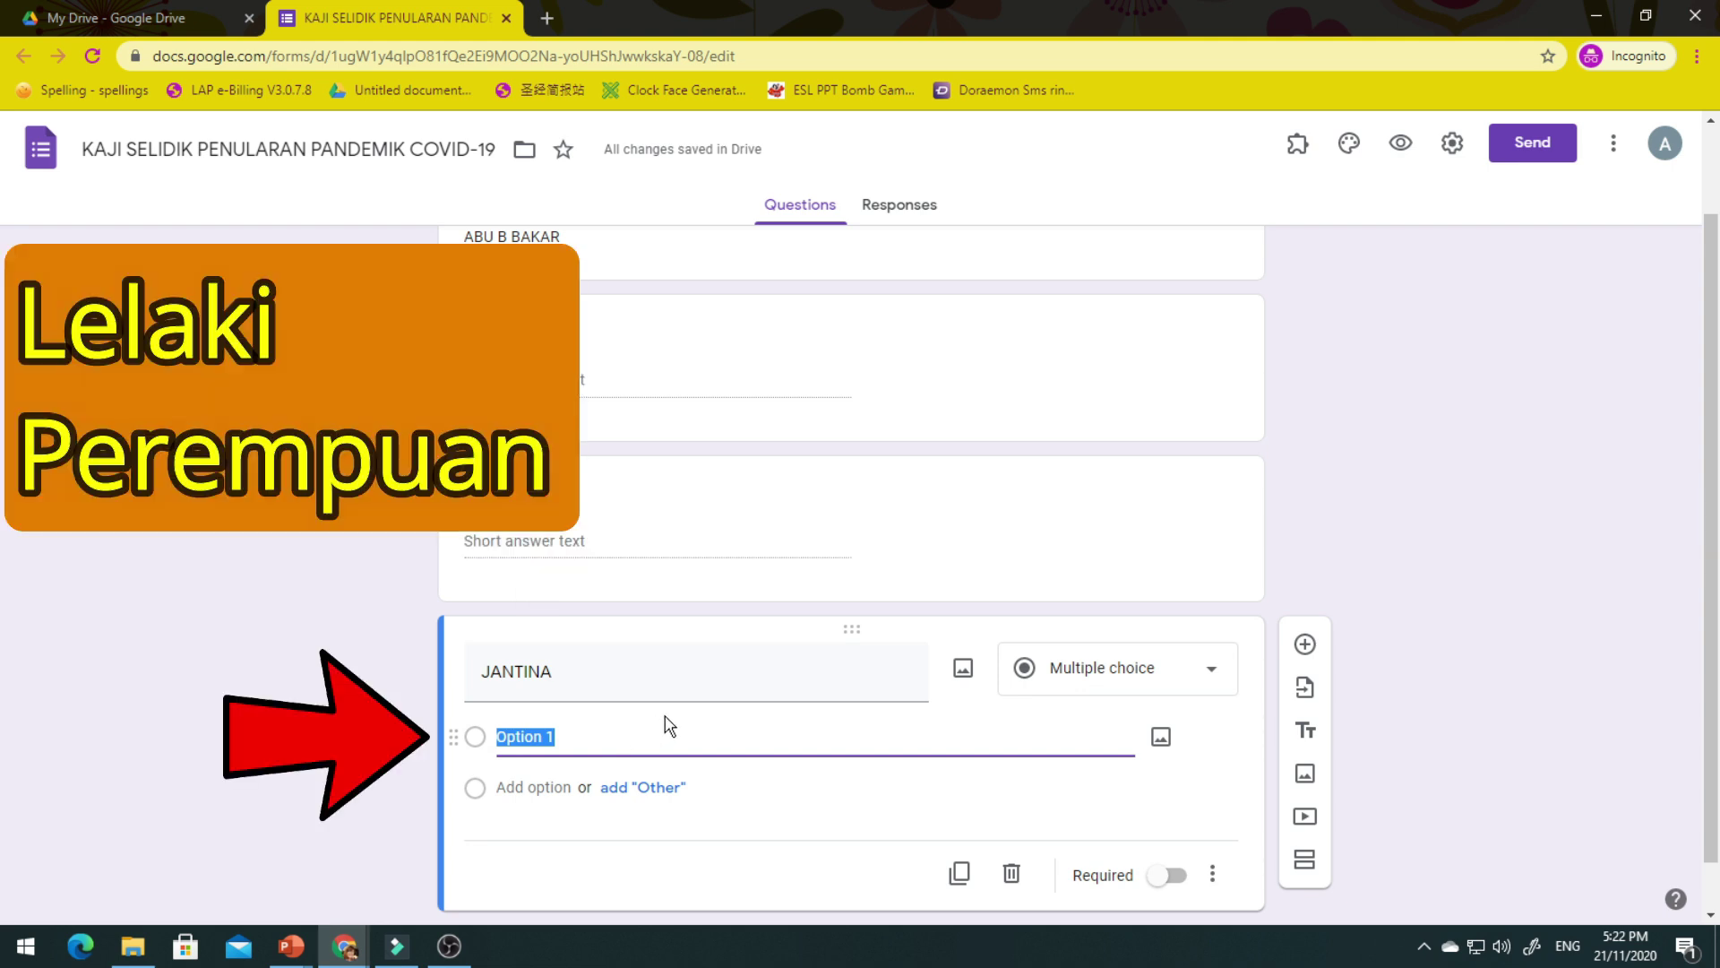
type("LELAKI")
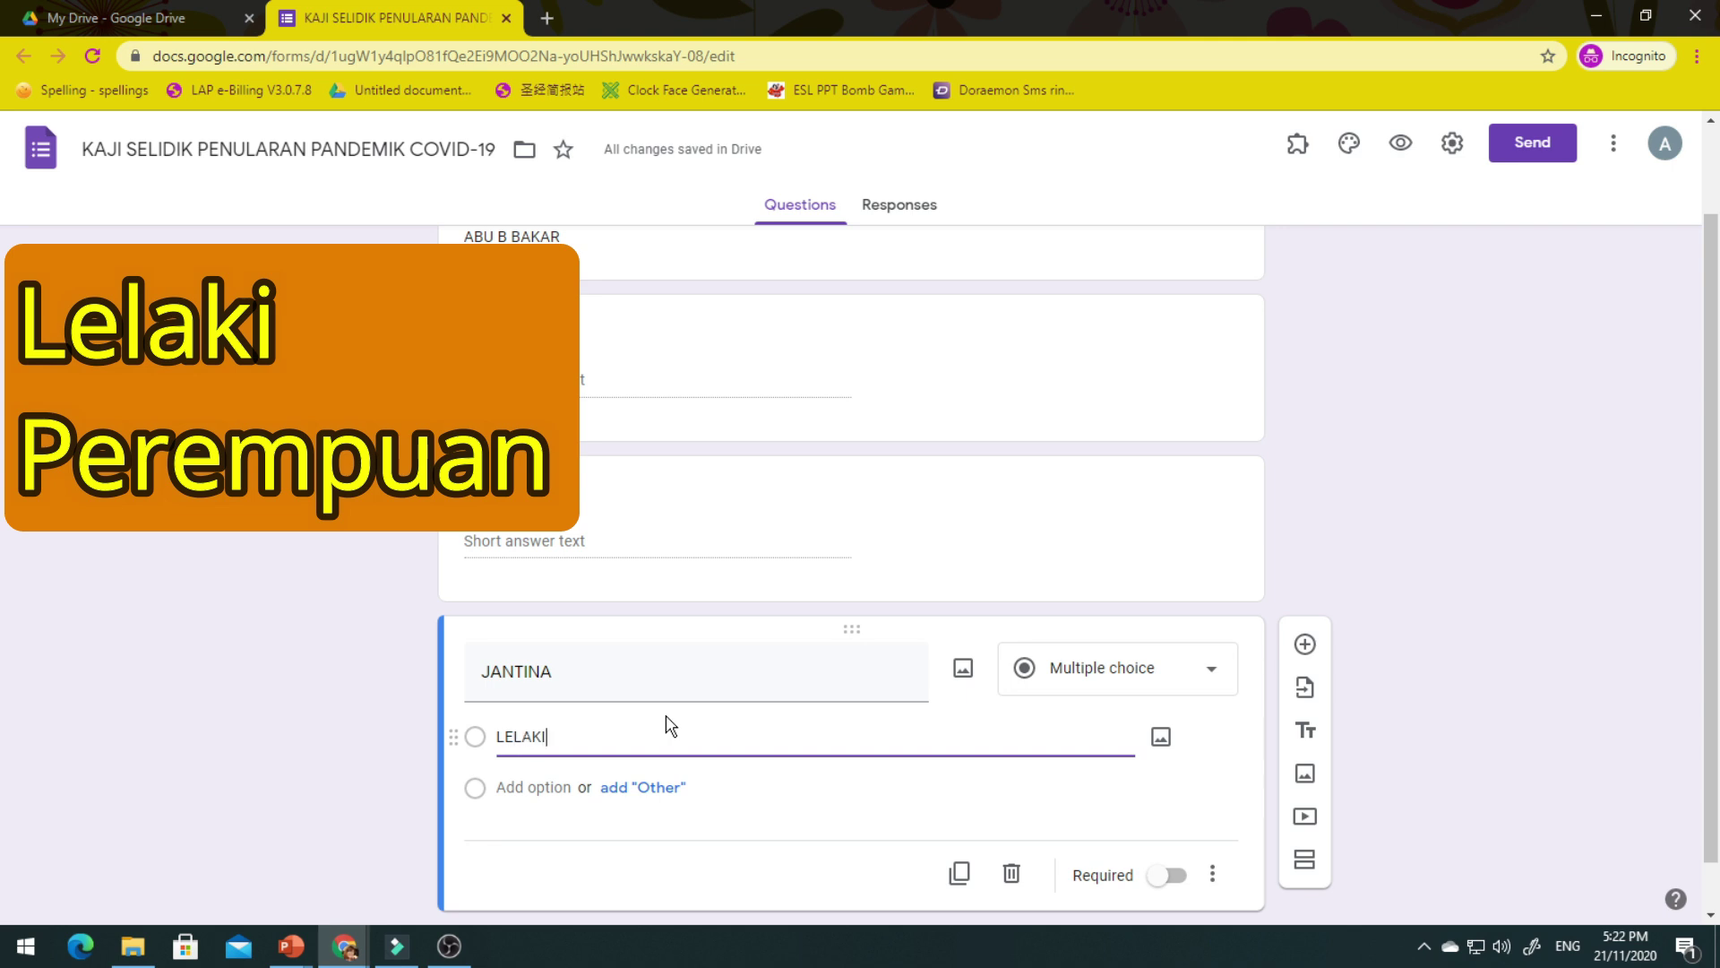
left_click(573, 788)
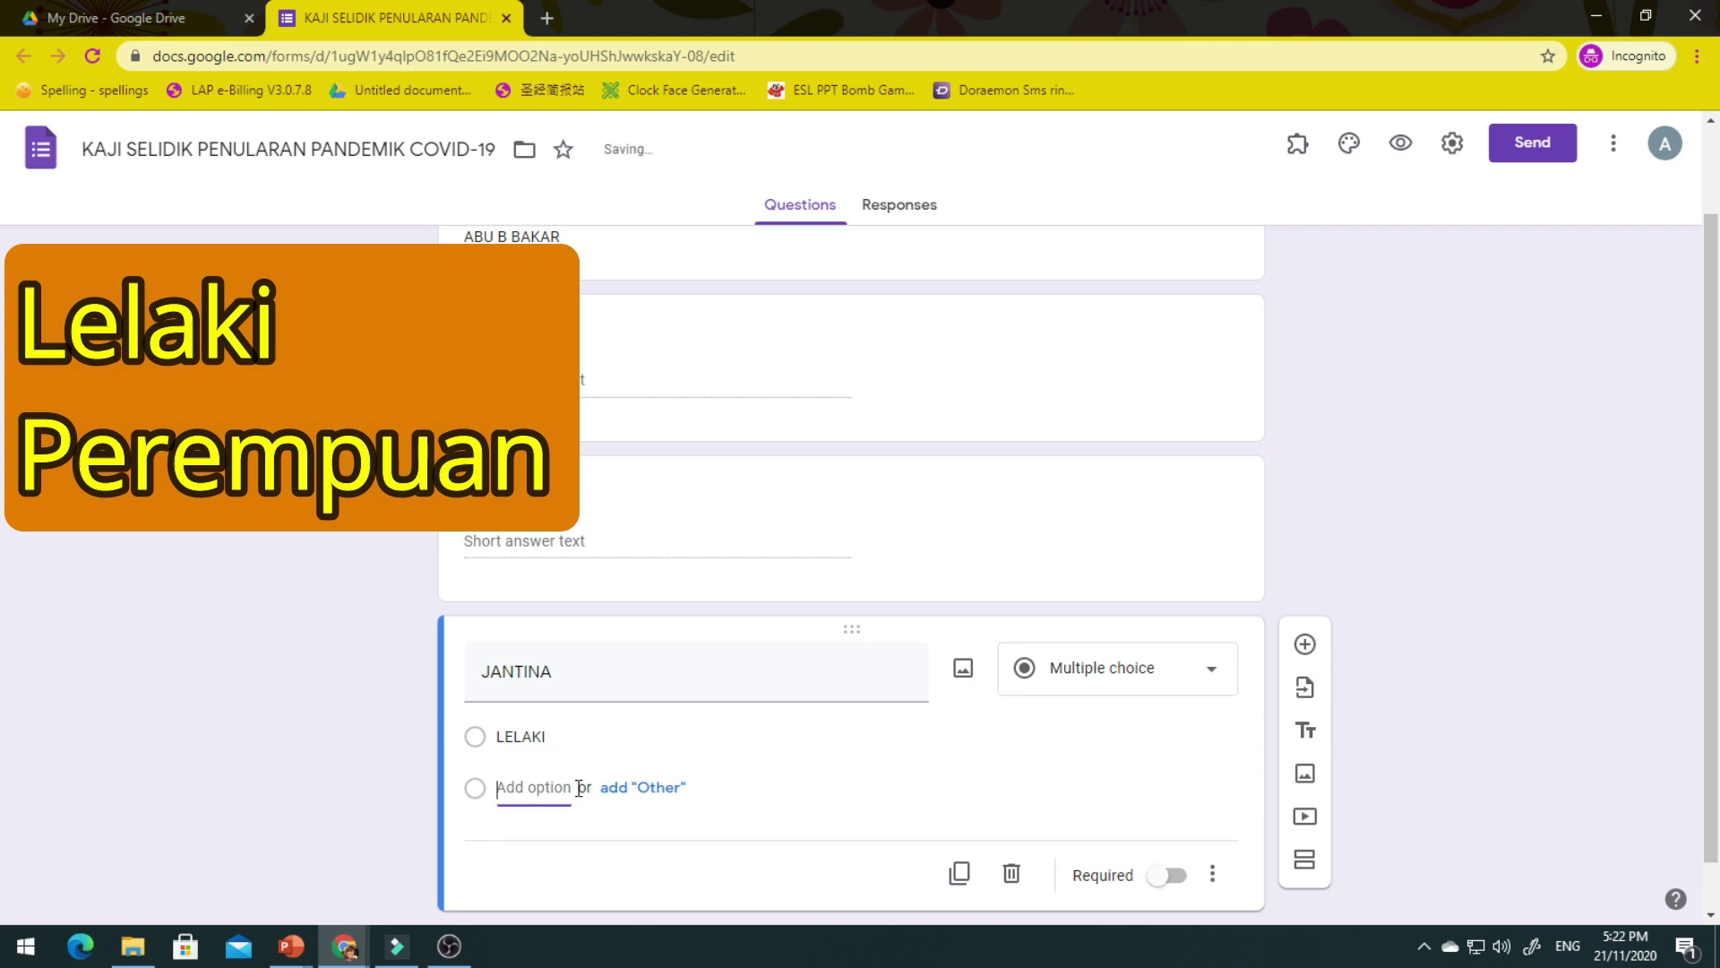
type("PEREMPUAN")
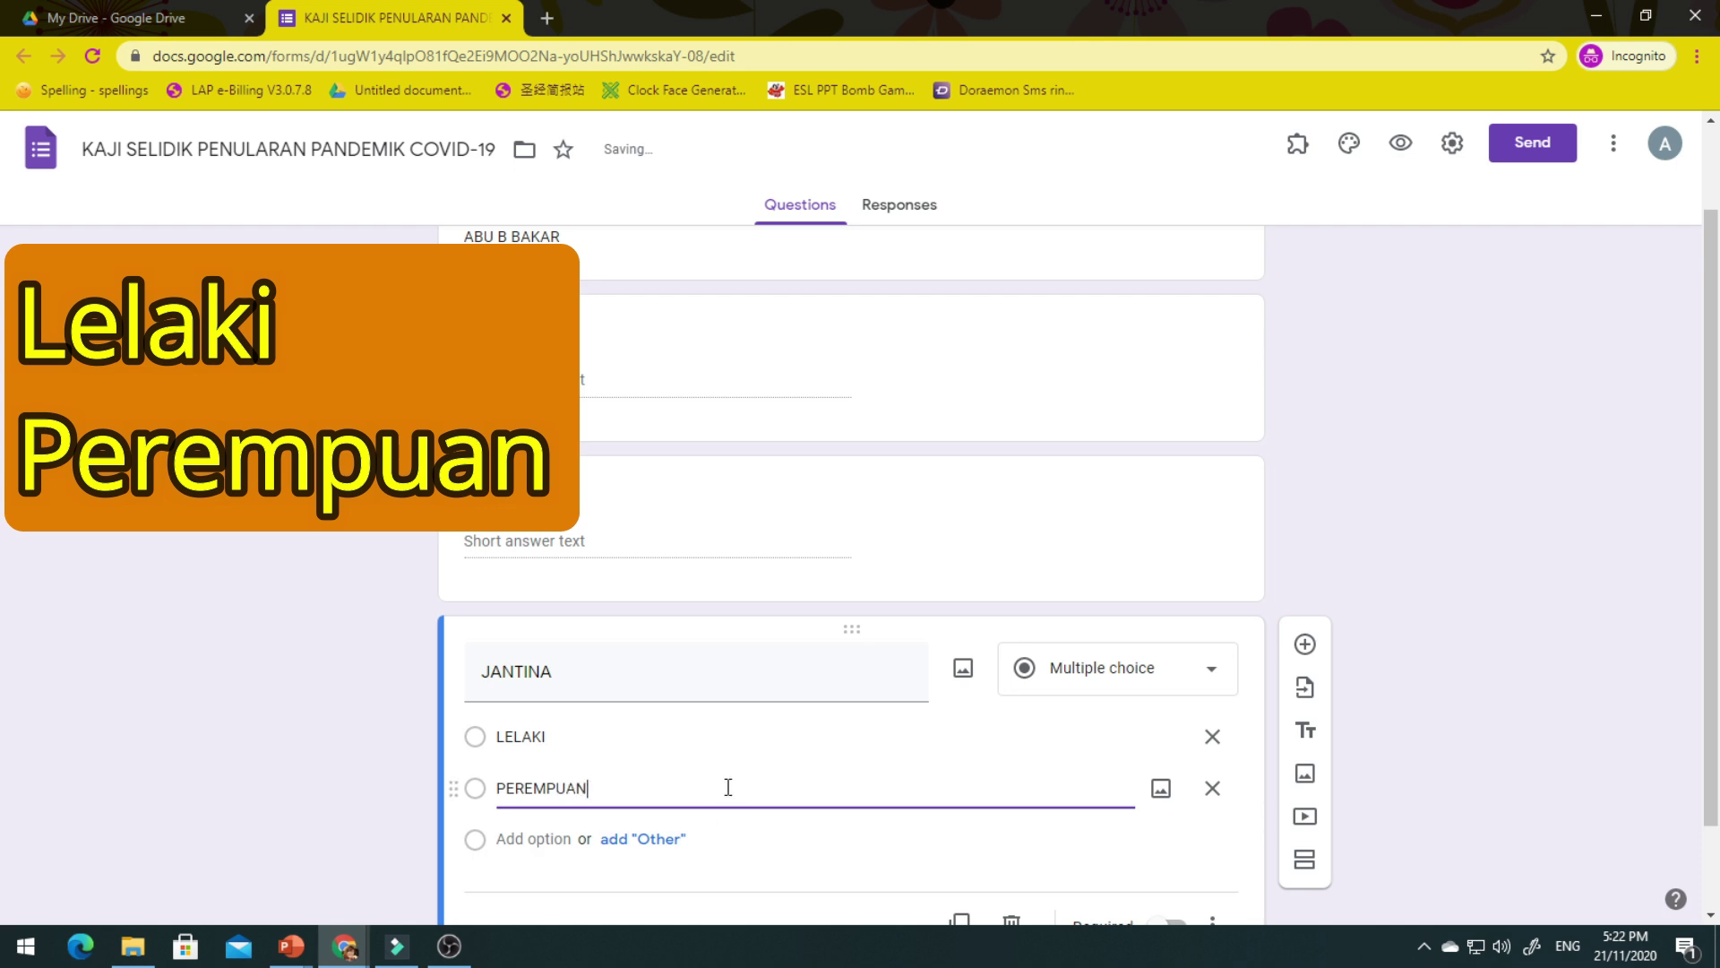
scroll(778, 788, "down", 2)
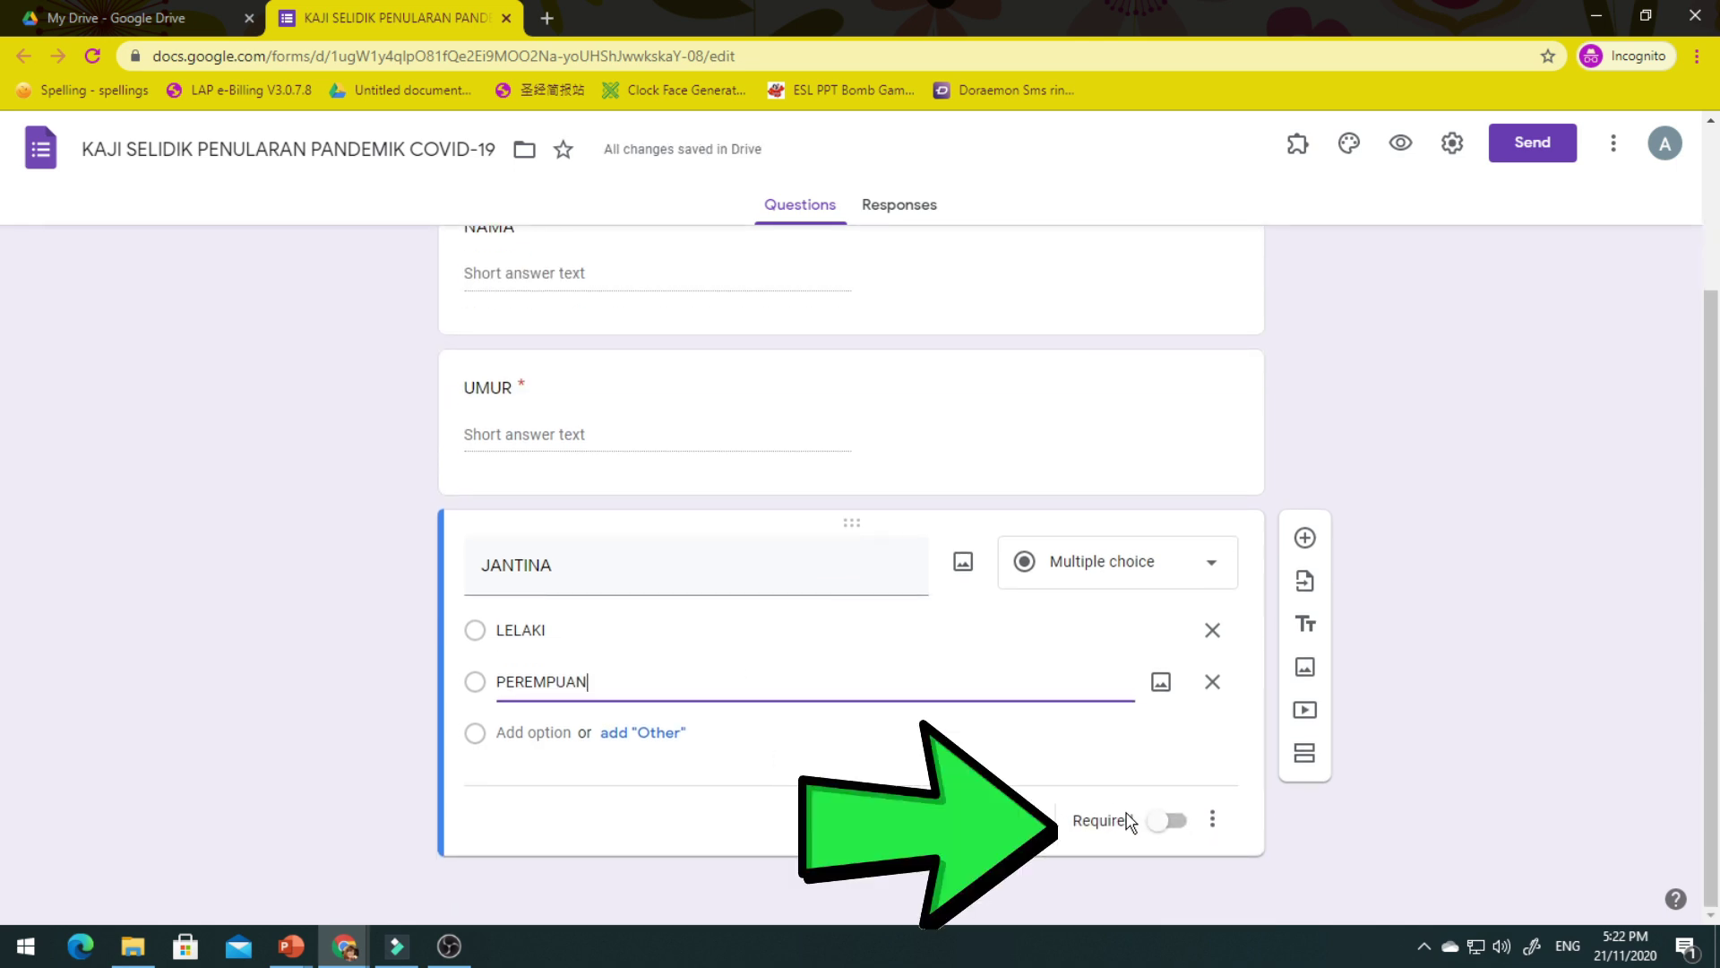
left_click(1176, 822)
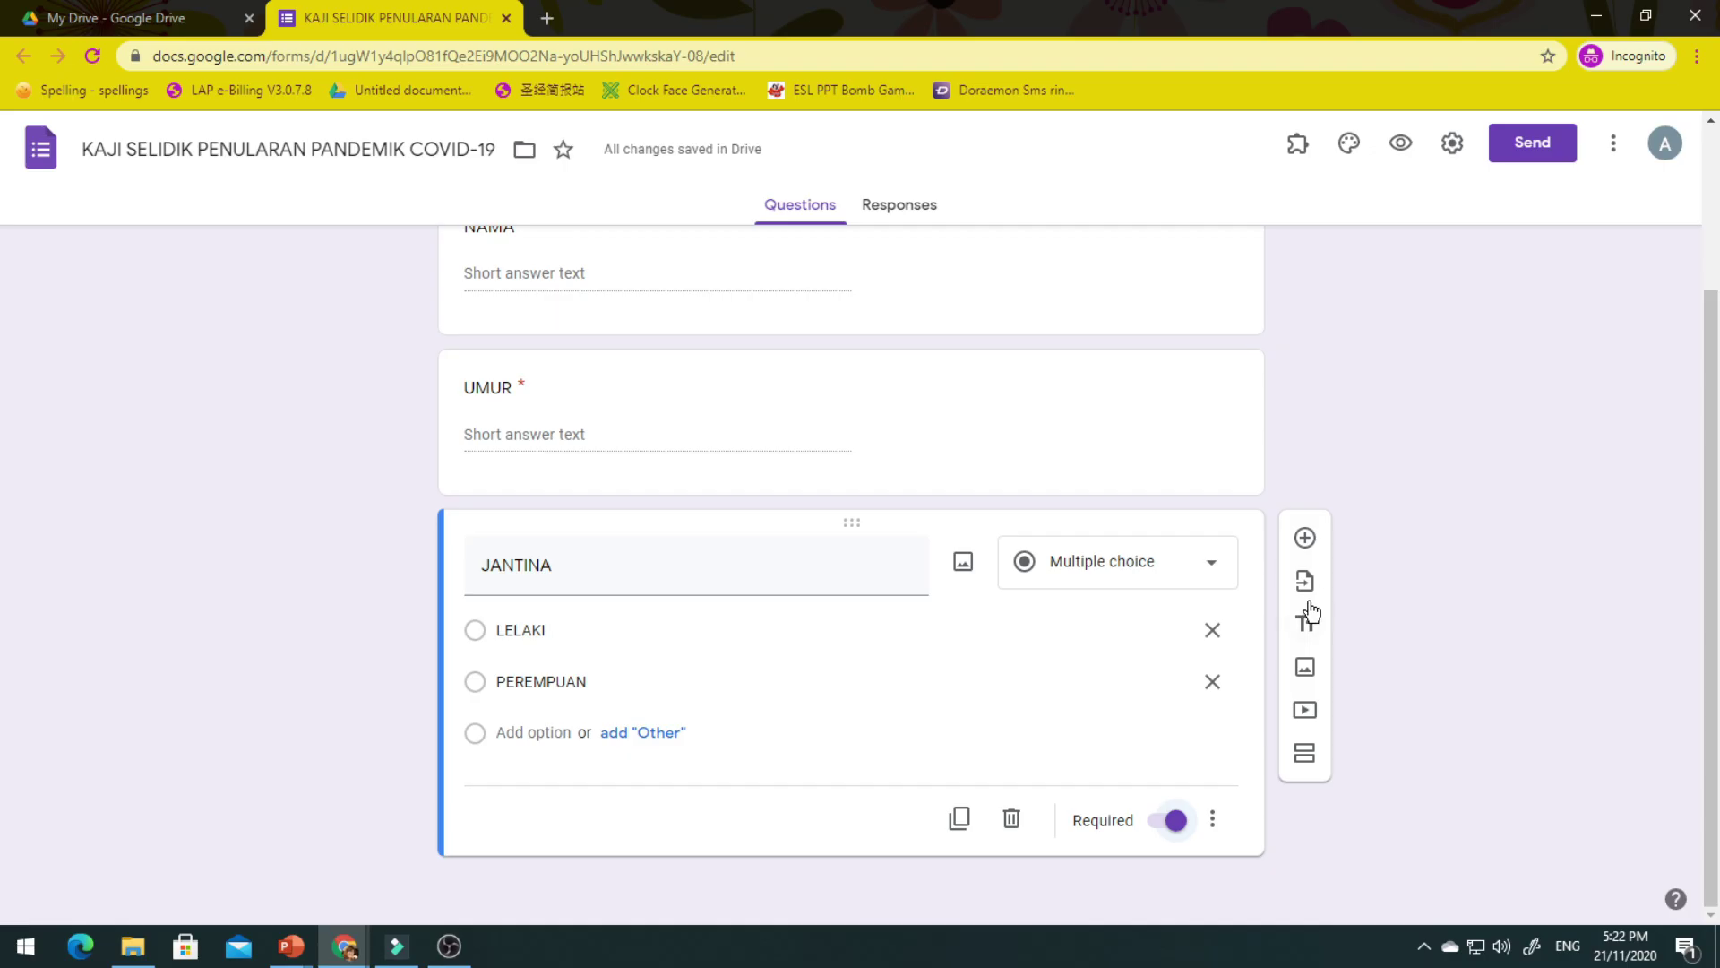
left_click(1304, 539)
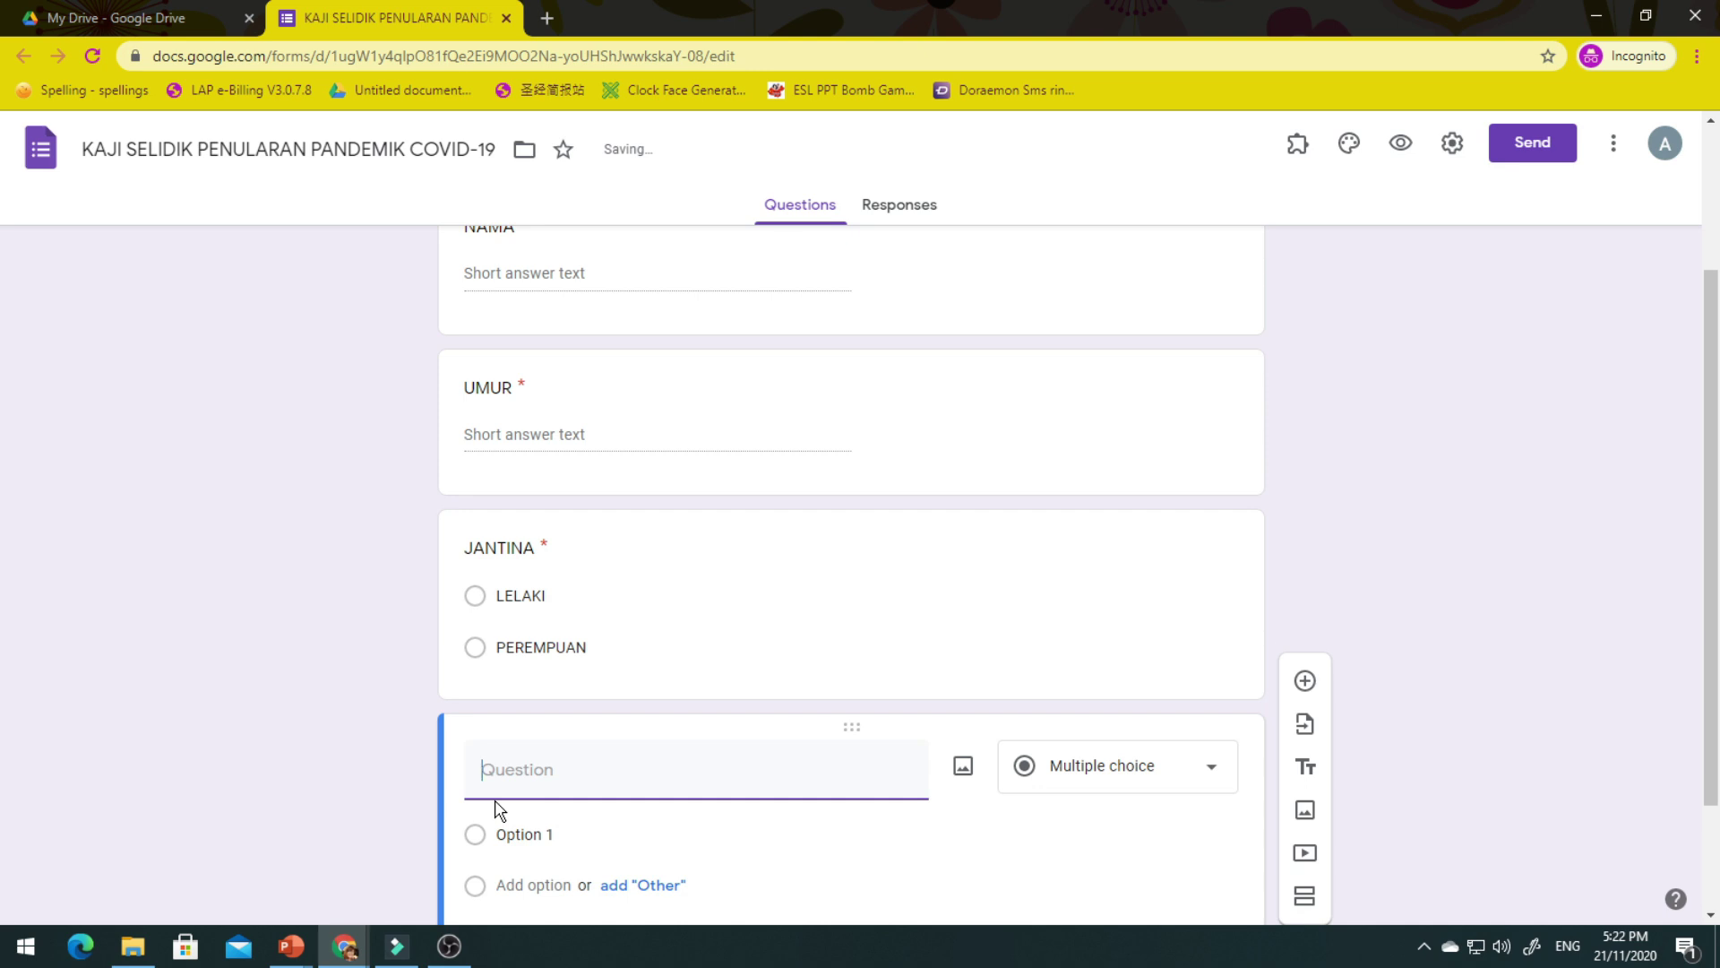
Title the new question 'PEKERJAAN' and make it multiple choice.
type("PEKERJAAN")
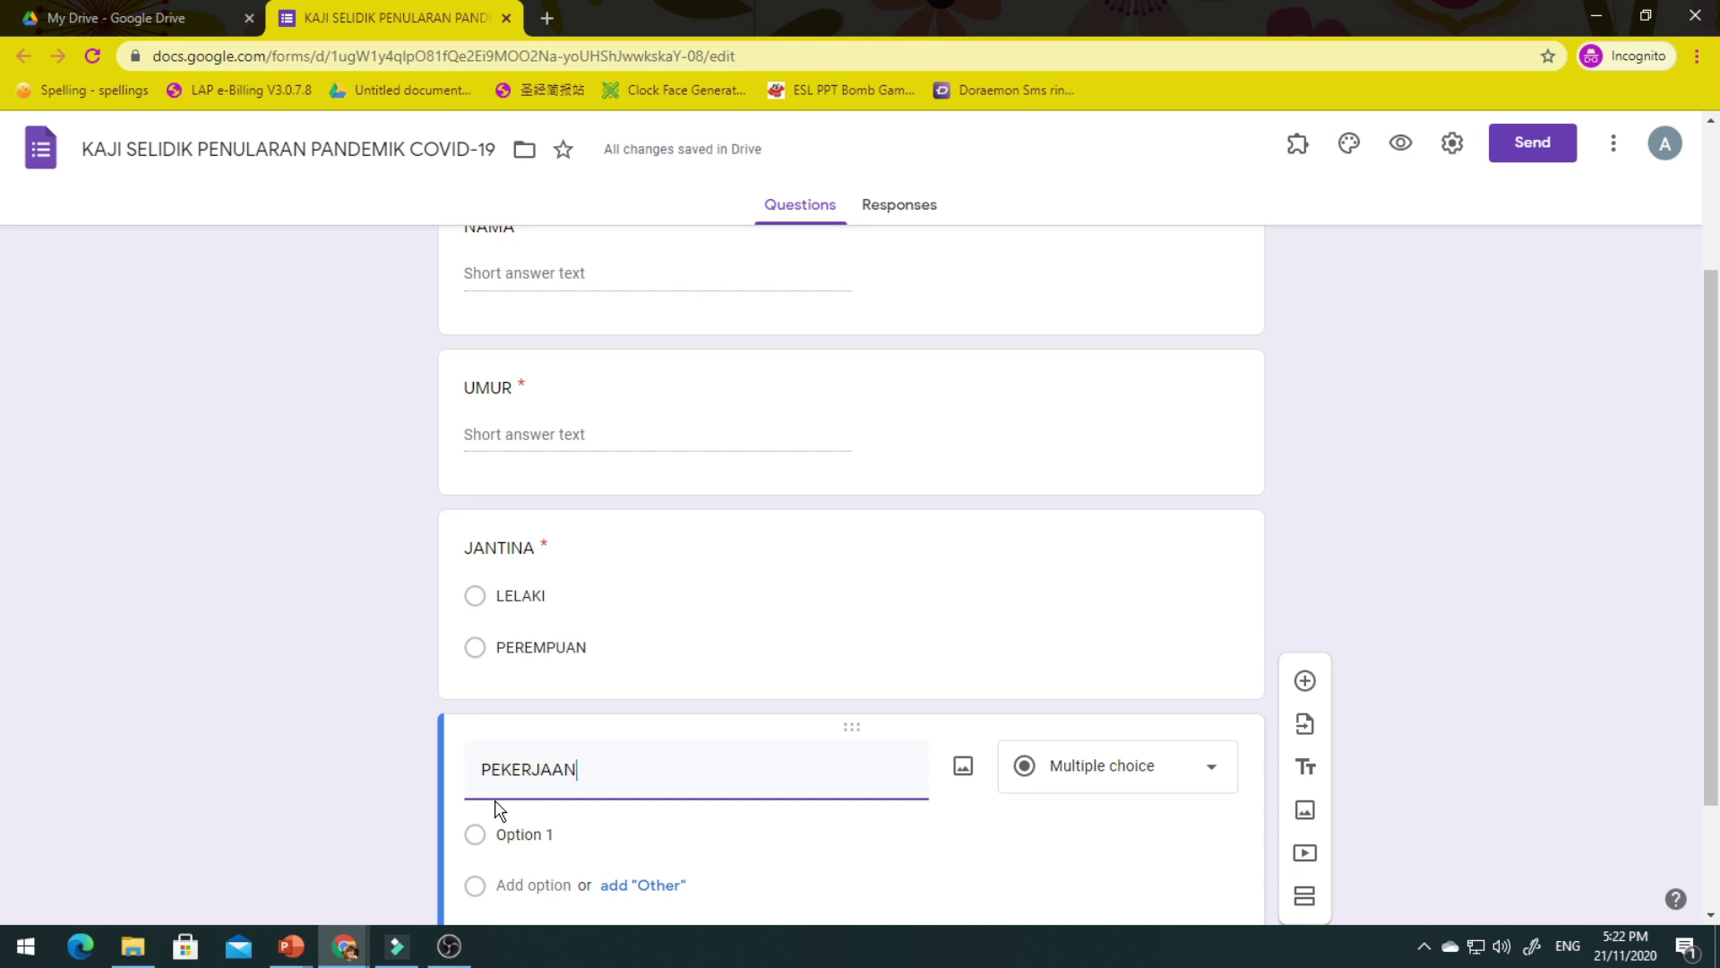
left_click(956, 872)
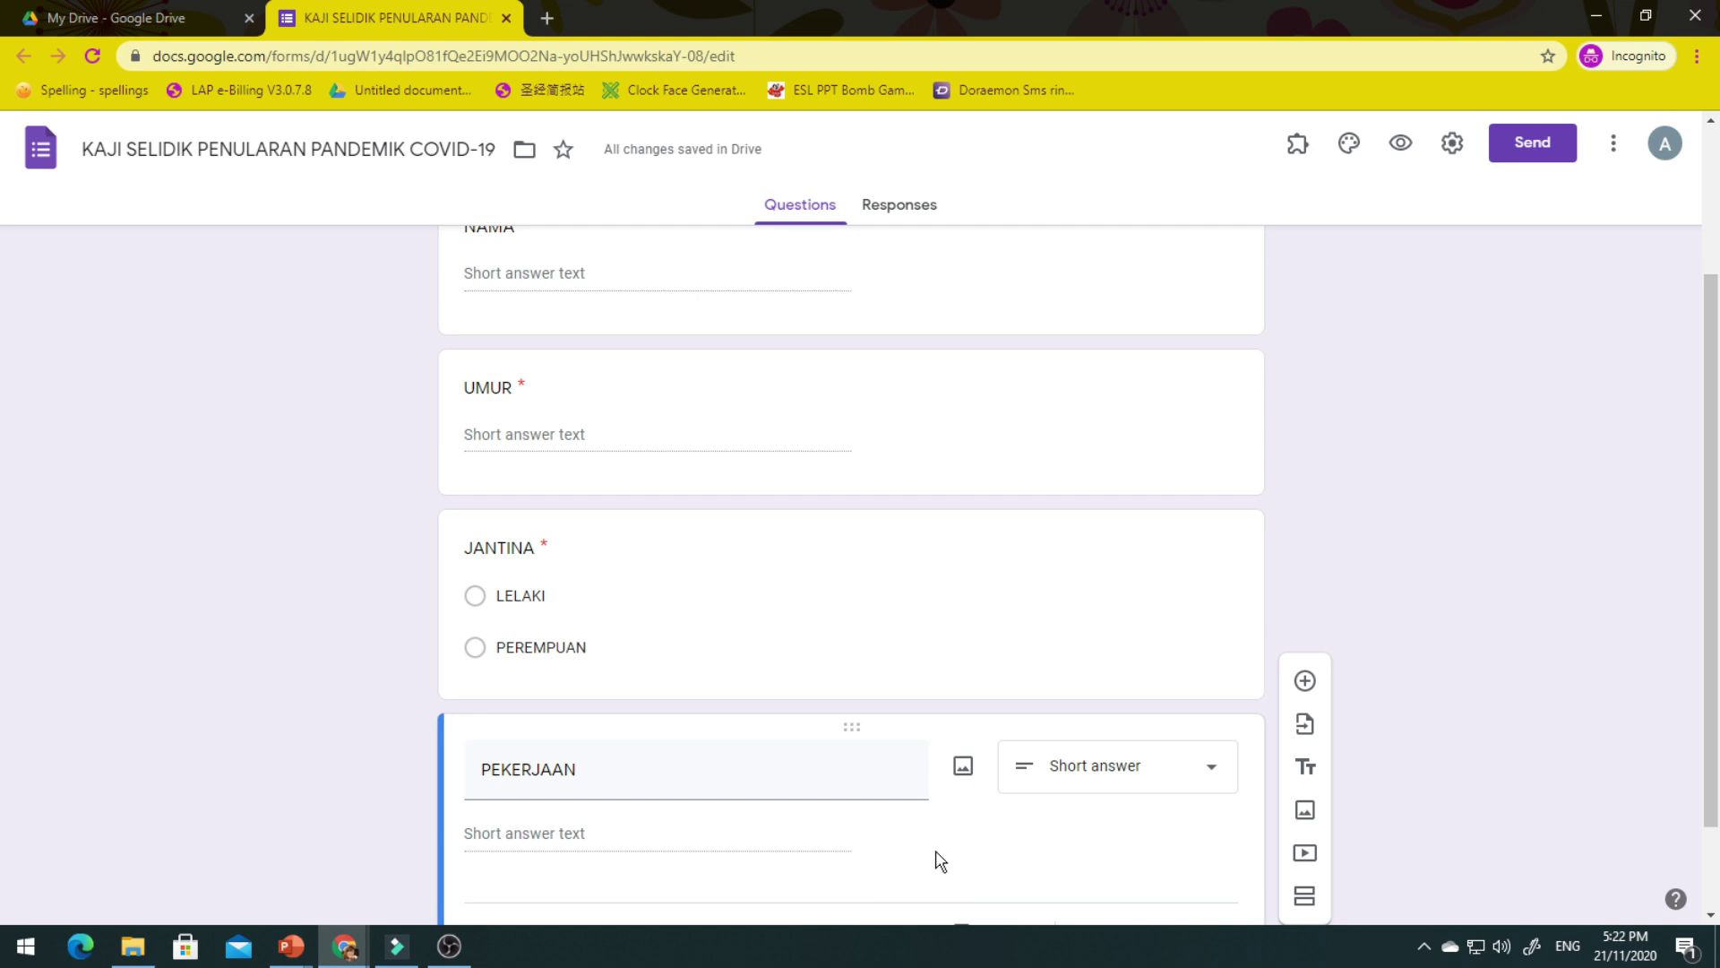
scroll(946, 856, "down", 1)
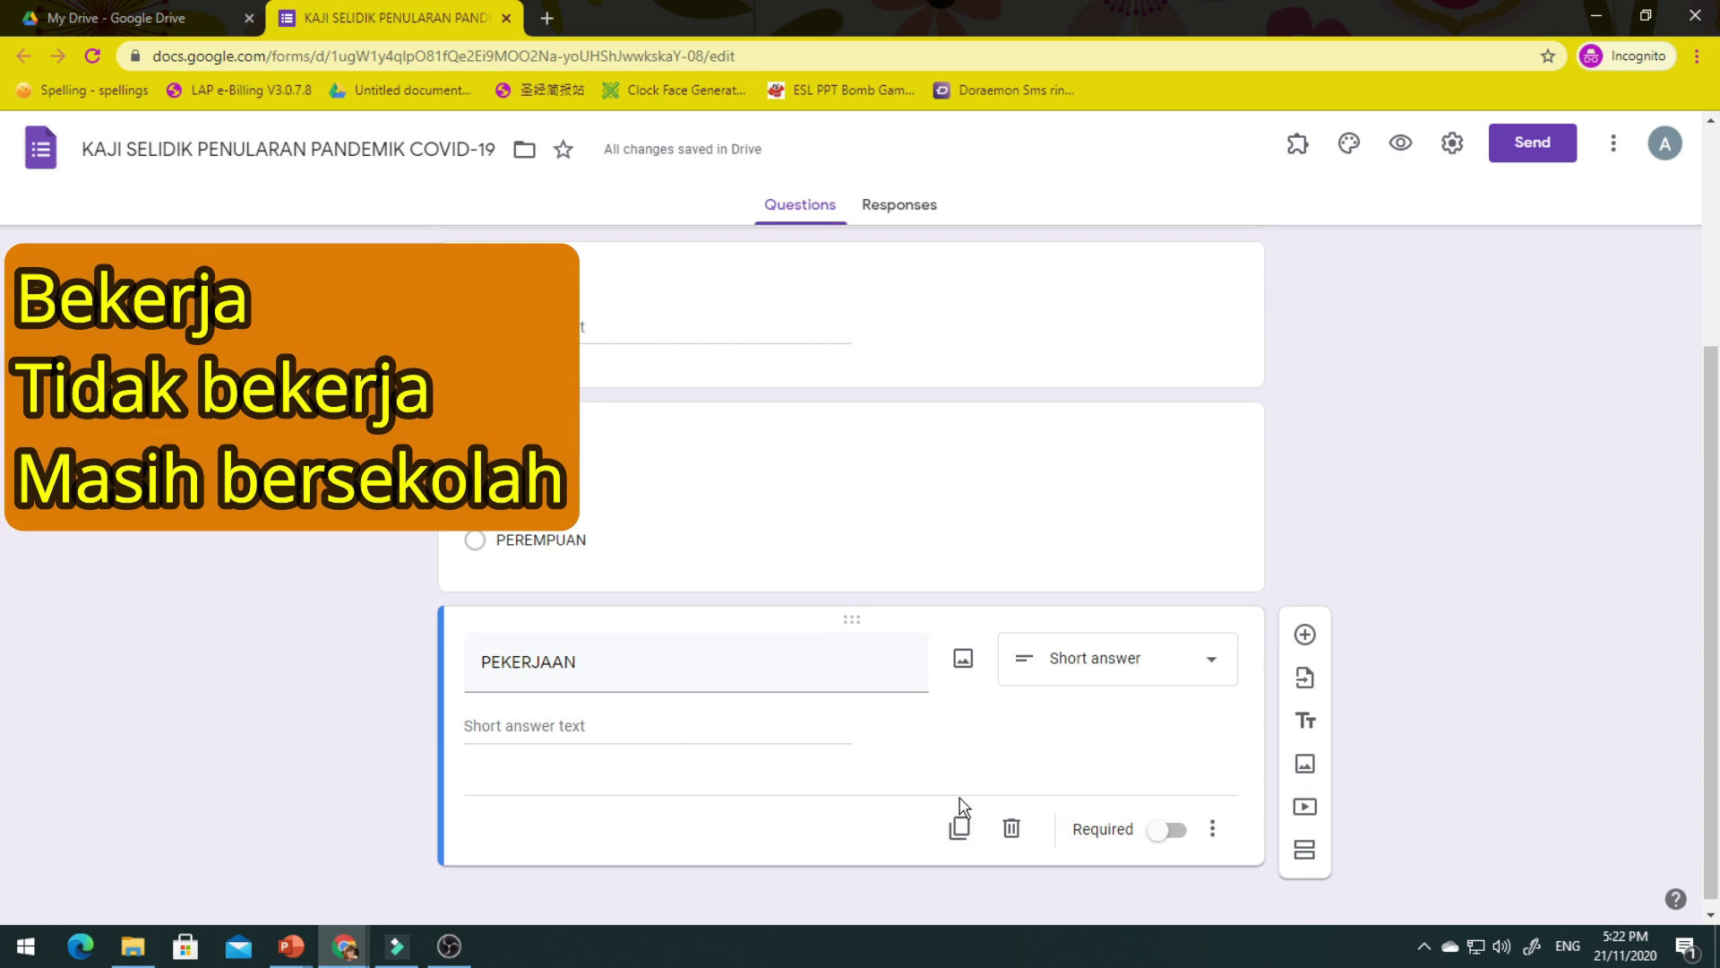
left_click(1134, 670)
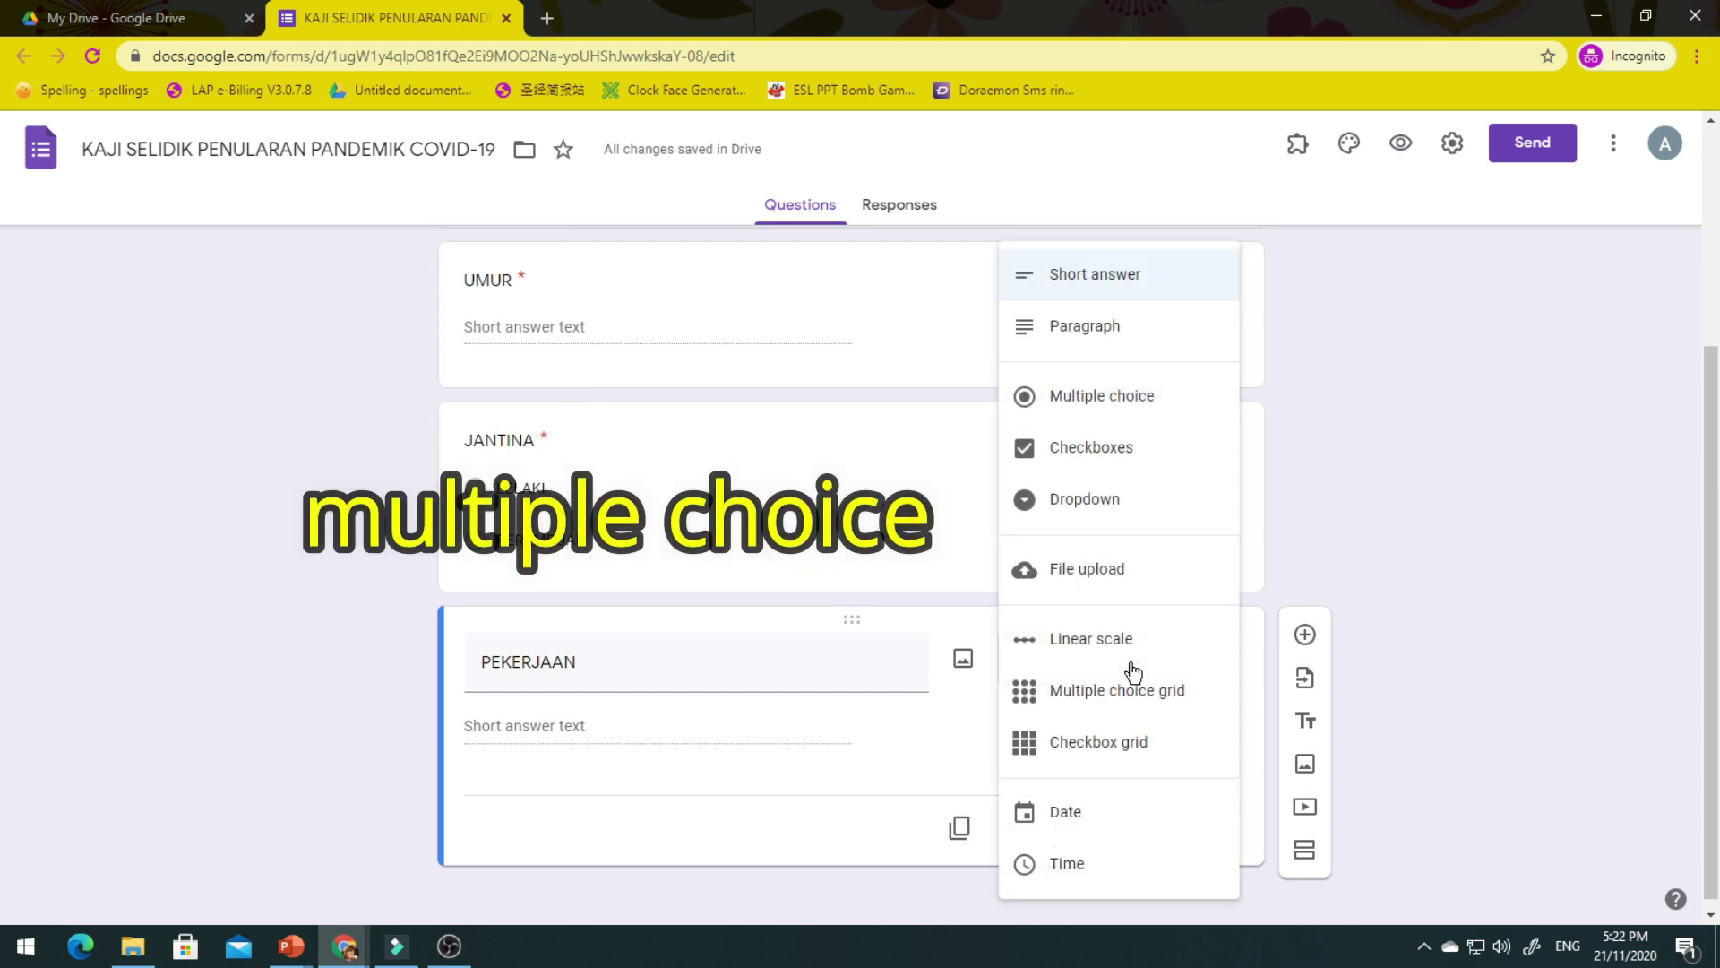
left_click(1105, 400)
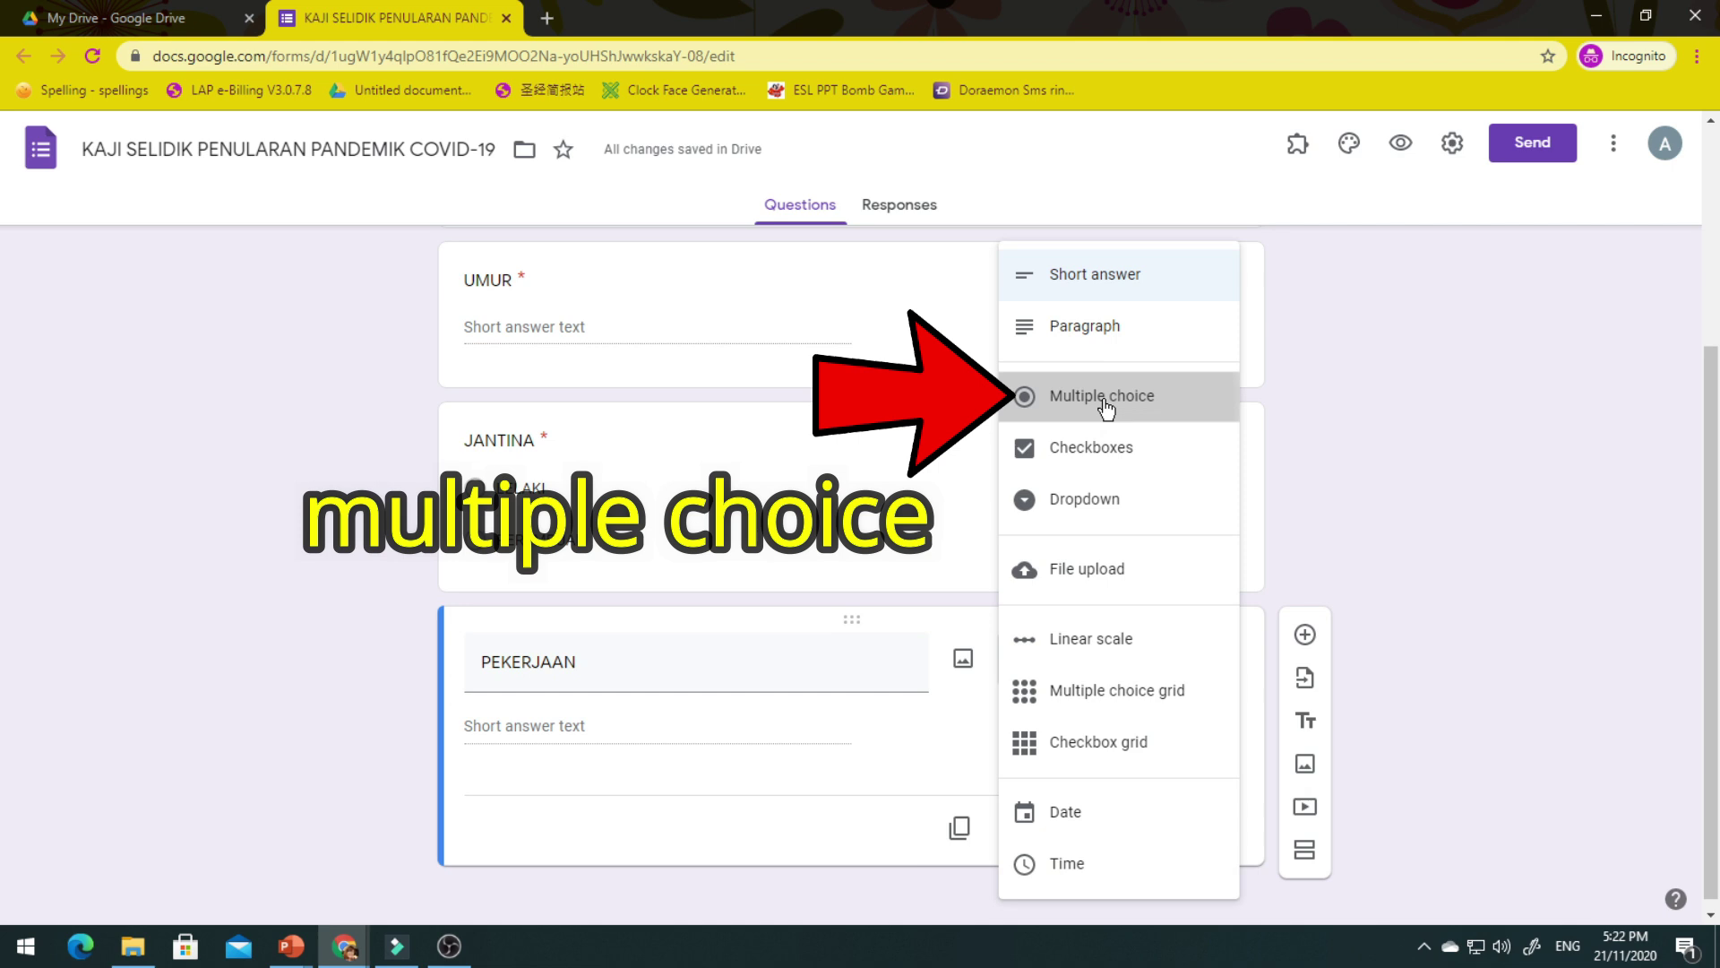
Give PEKERJAAN the choices BEKERJA, TIDAK BEKERJA and MASIH BERSEKOLAH, and make it required.
left_click(603, 726)
type("BEKERJA")
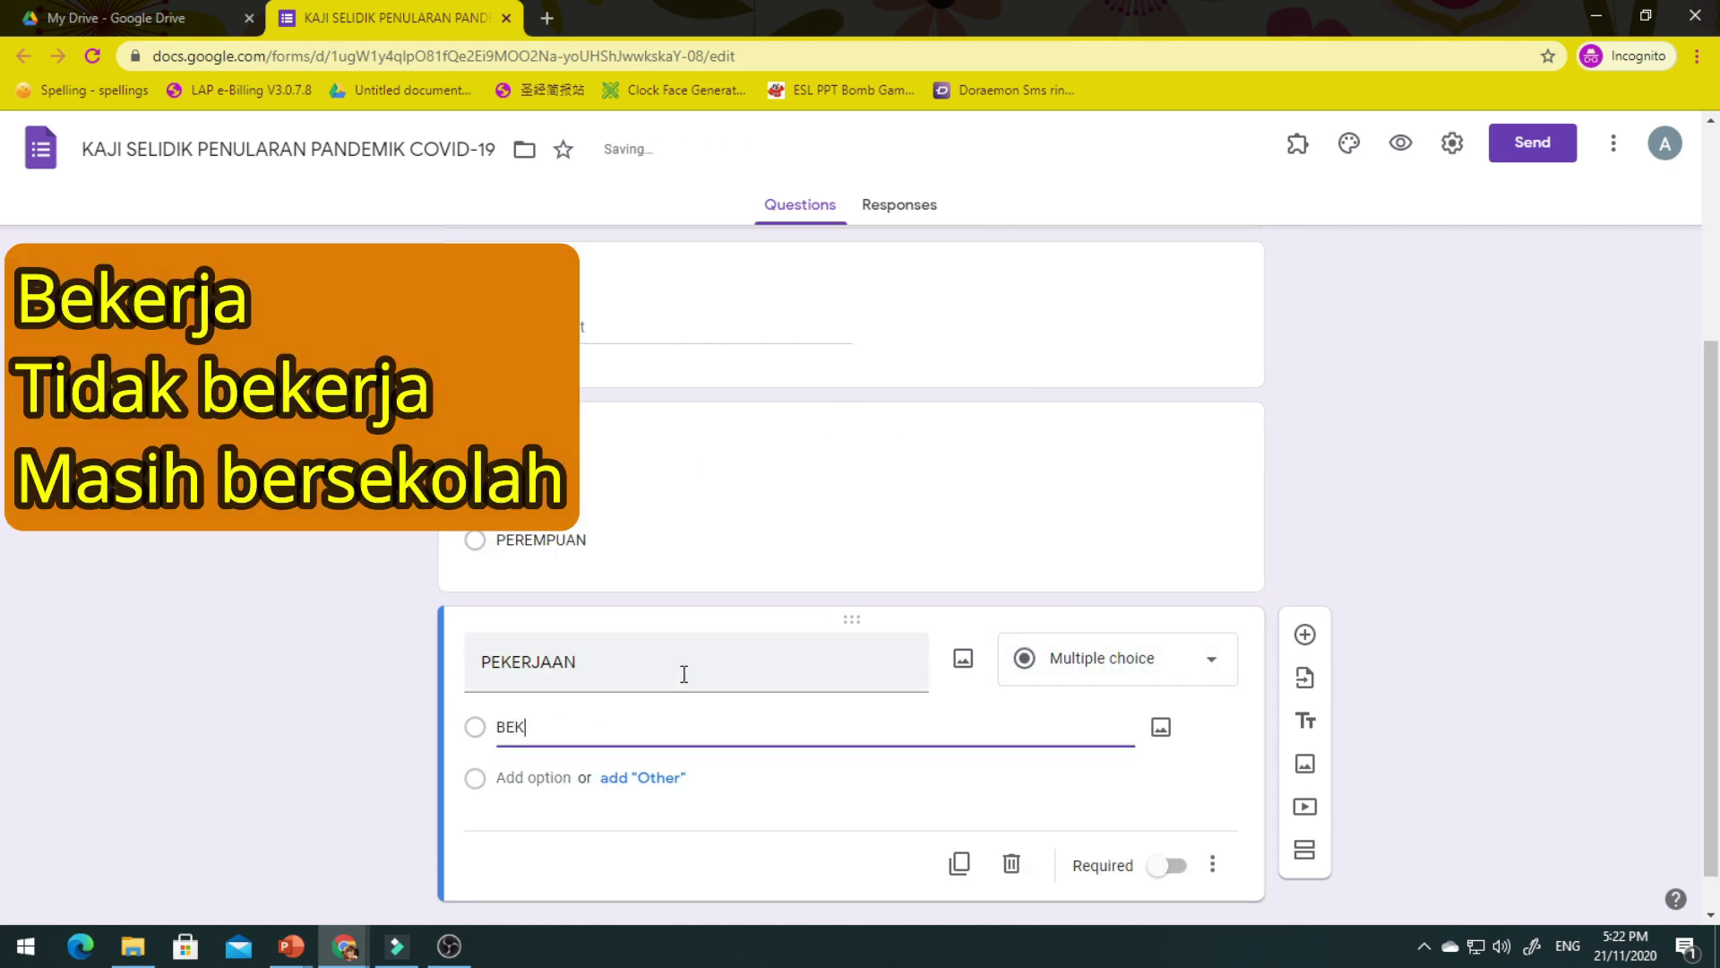
key("Return")
type("TIDAK BEJKERJA")
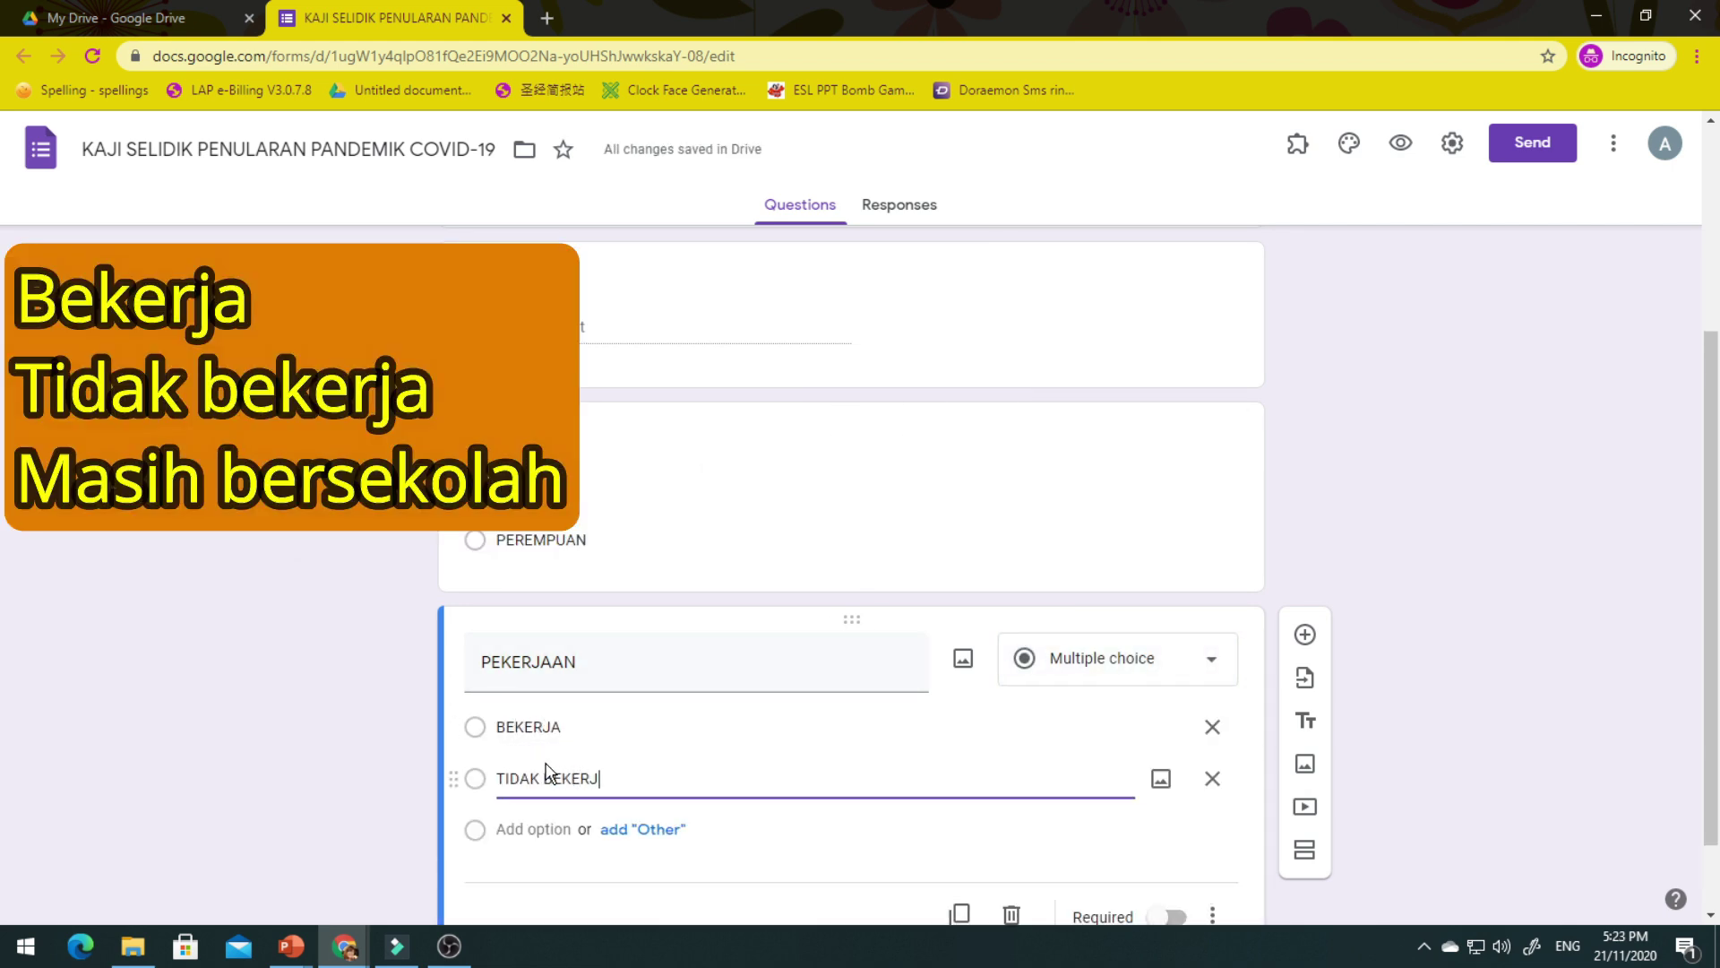
key("Return")
type("MASIH BERSEKOLAH")
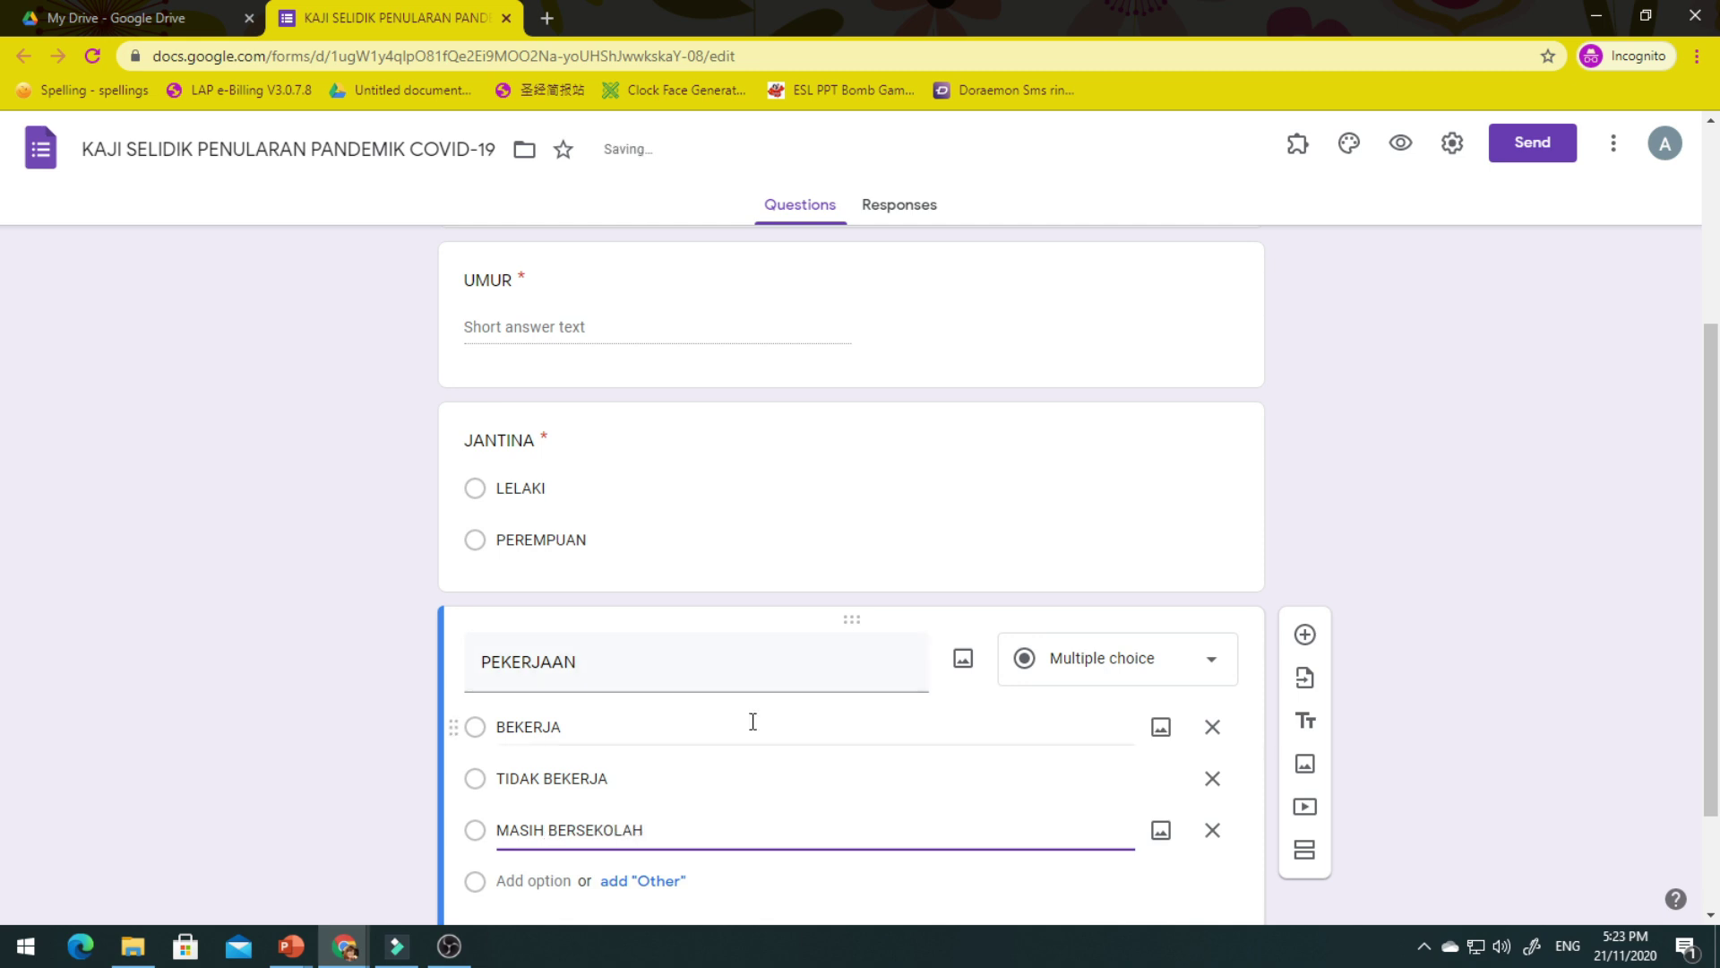
scroll(767, 728, "down", 2)
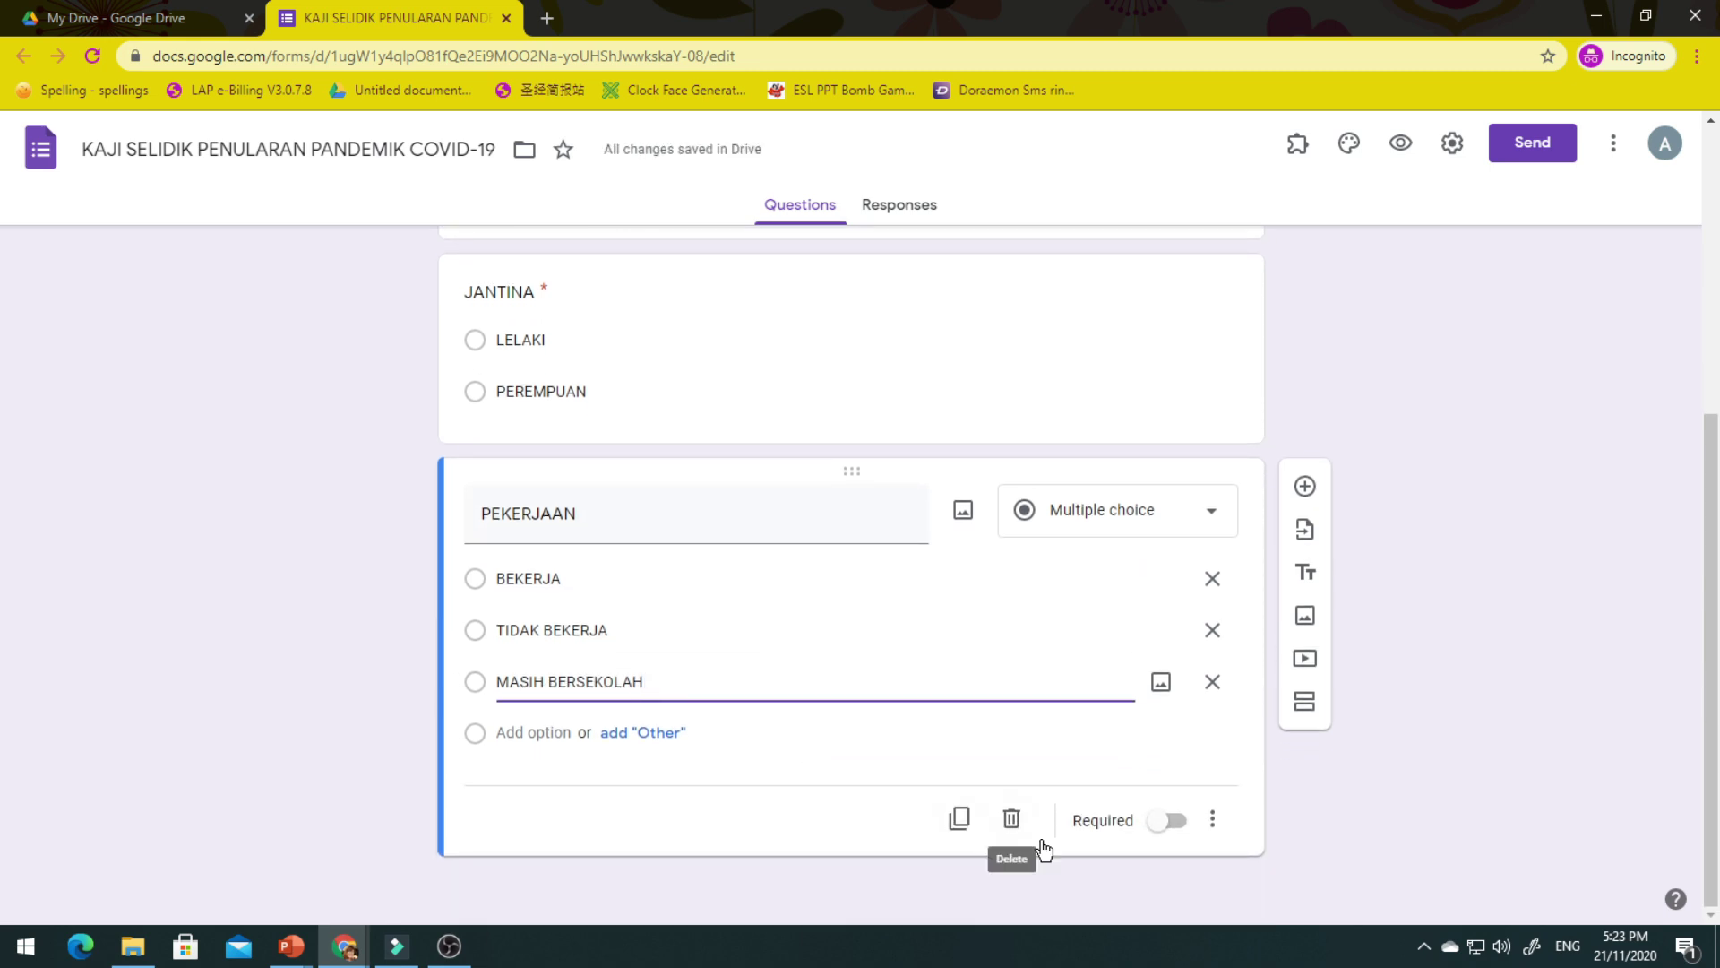
left_click(1176, 822)
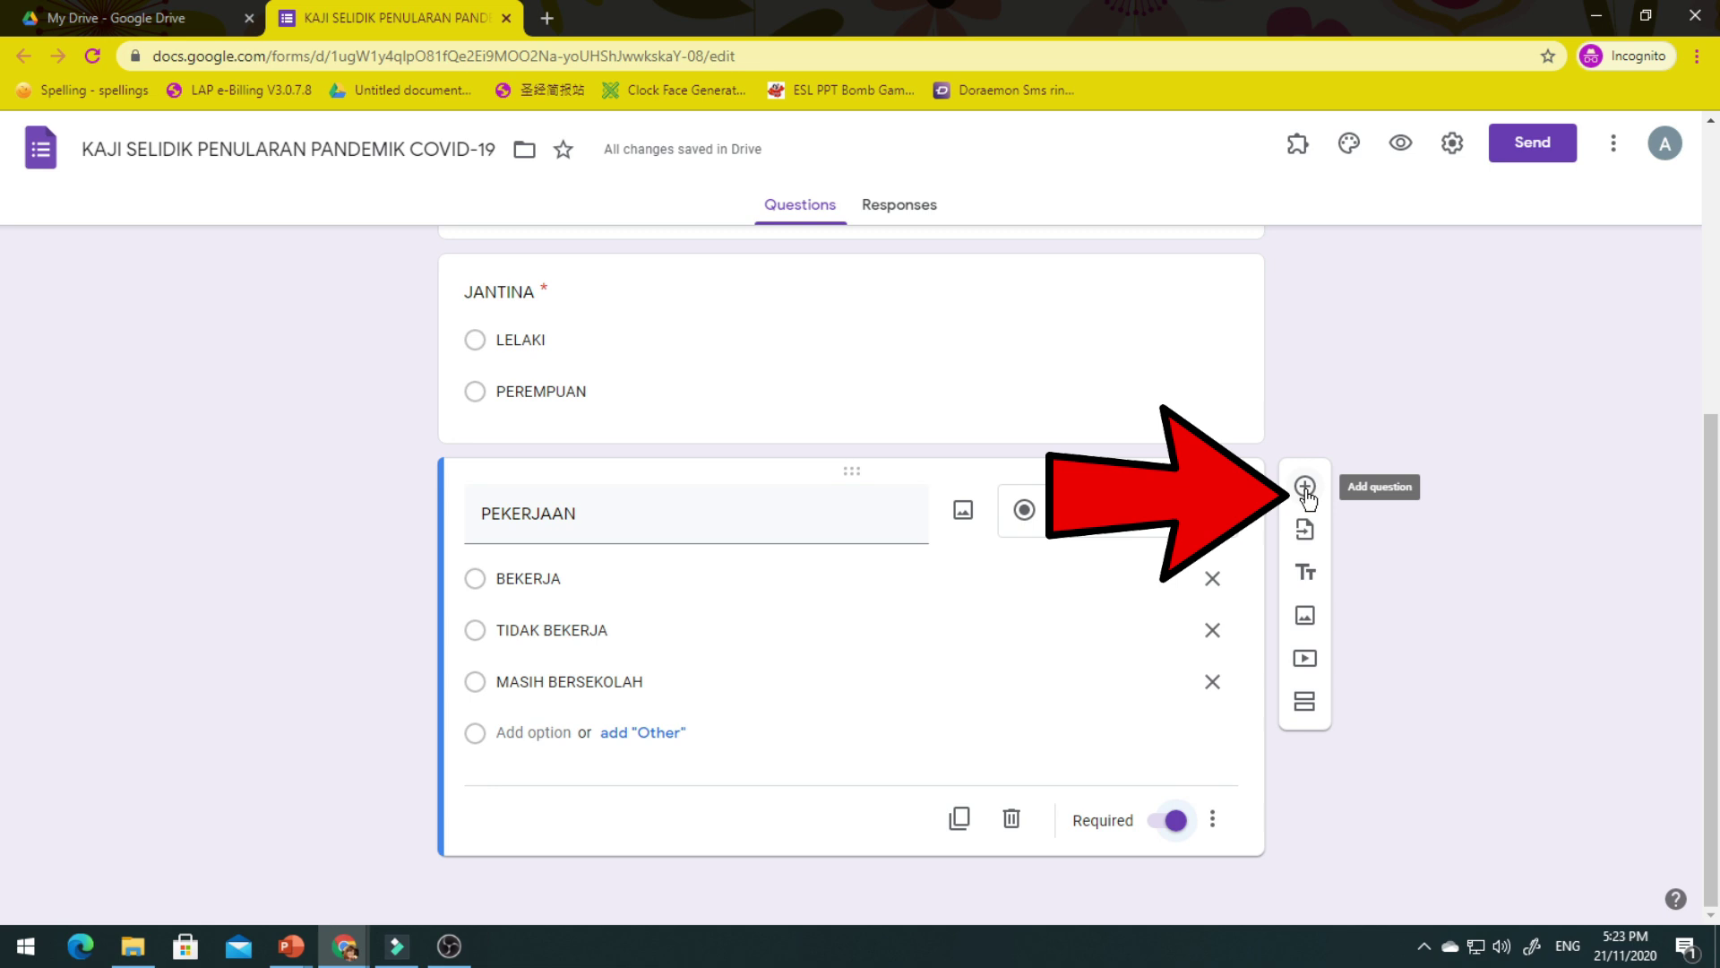
Add a required question 'KAWASAN KEDIAMAN' with choices BANDAR and LUAR BANDAR.
left_click(1306, 488)
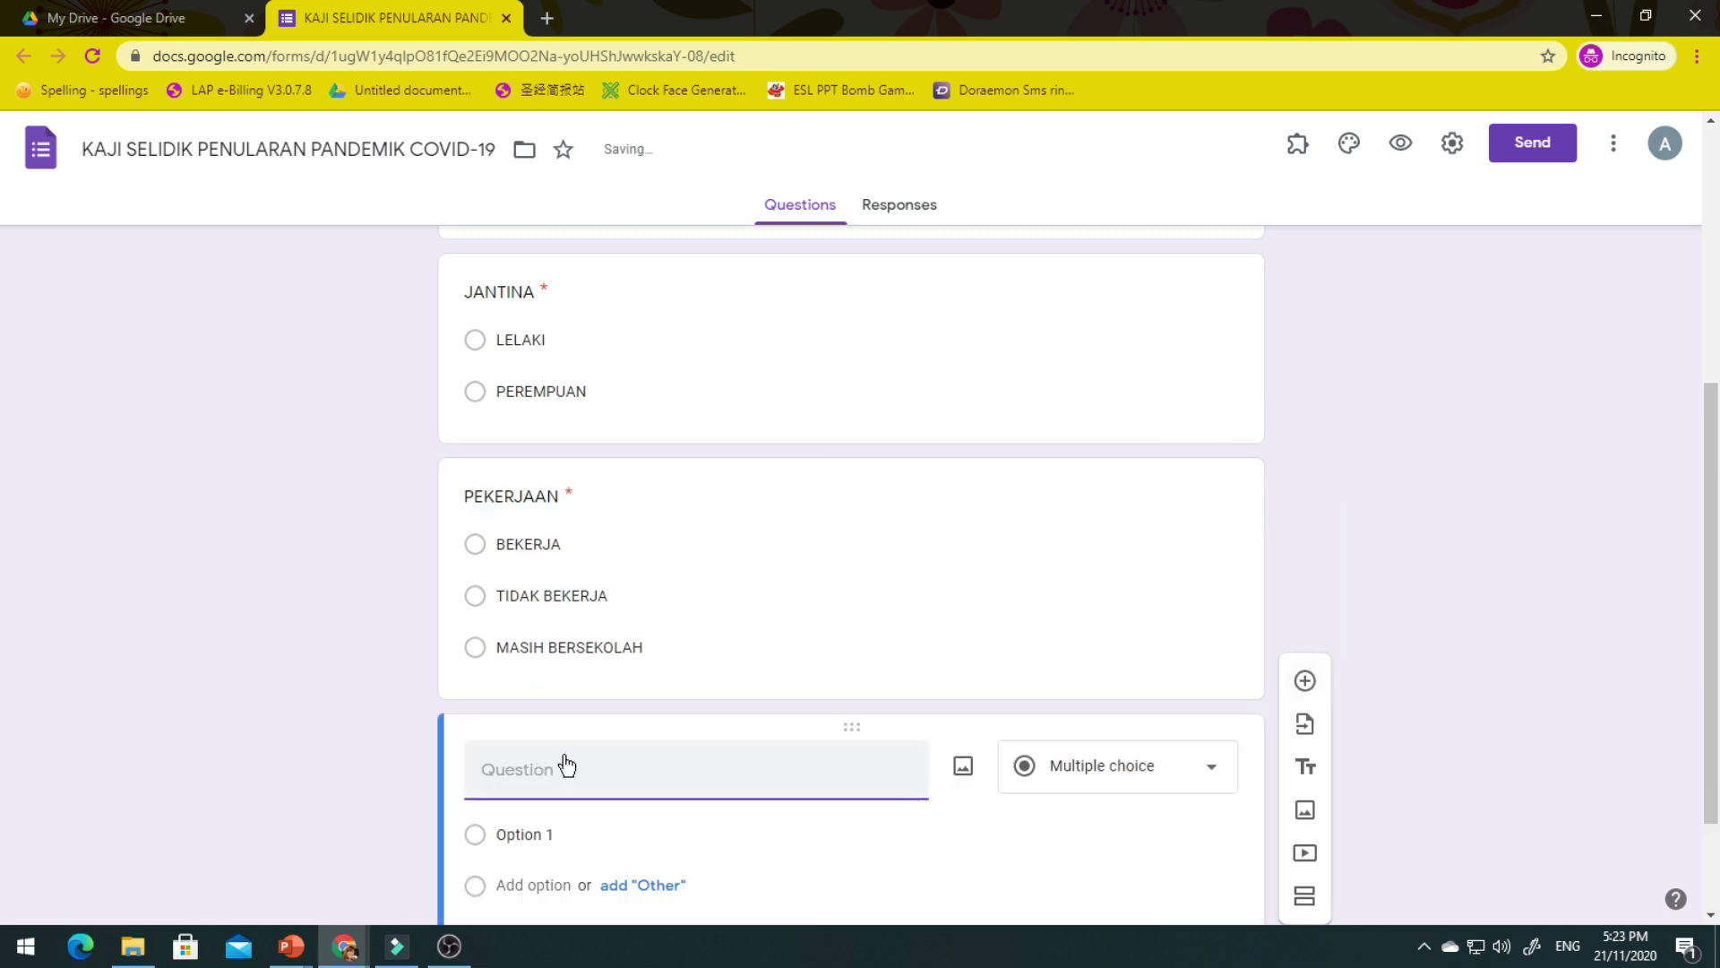
type("KAWASAN KEDIAMAN")
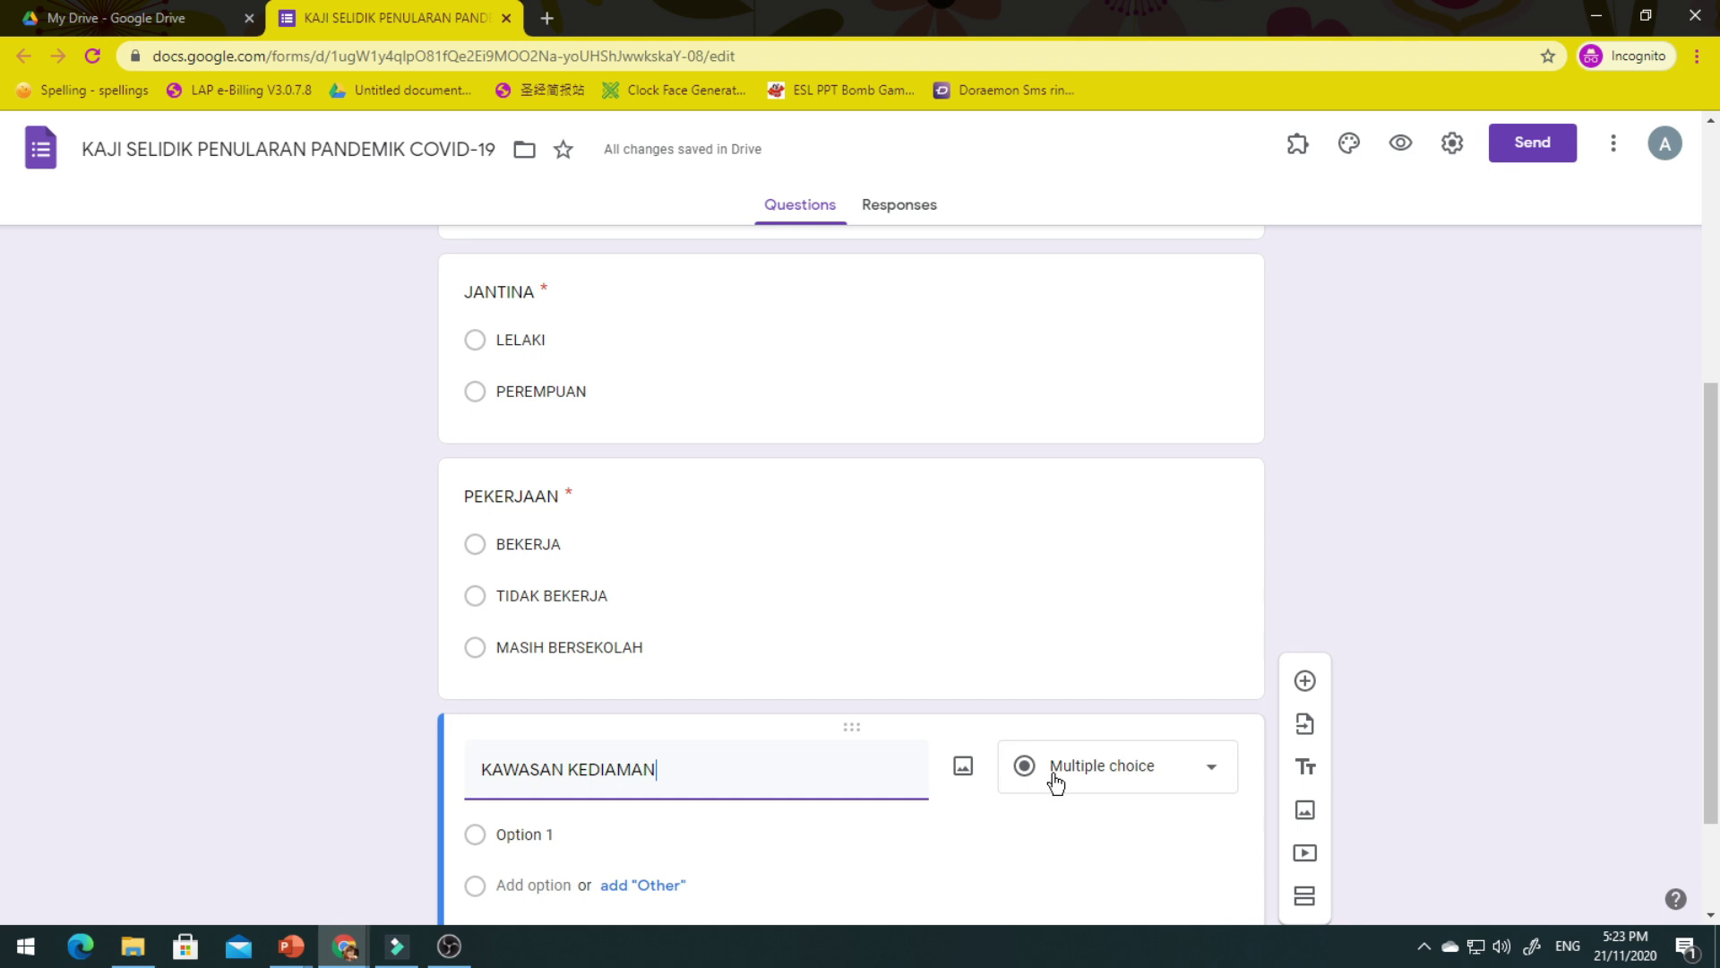
scroll(1056, 782, "down", 1)
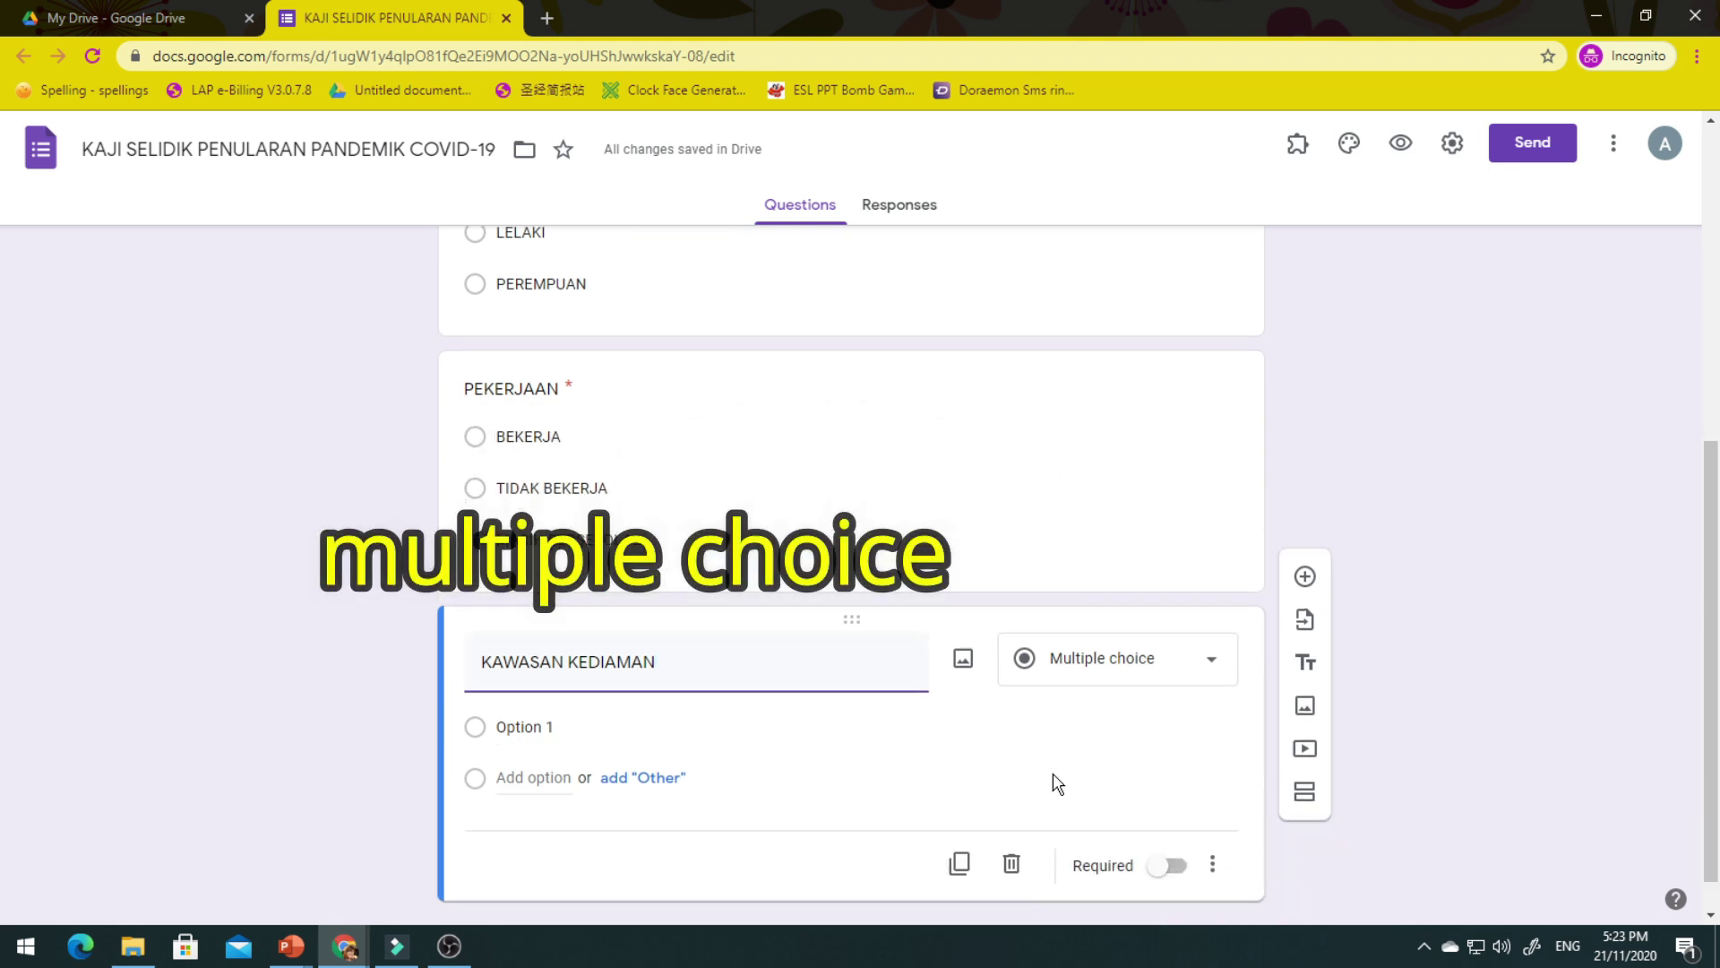
left_click(618, 730)
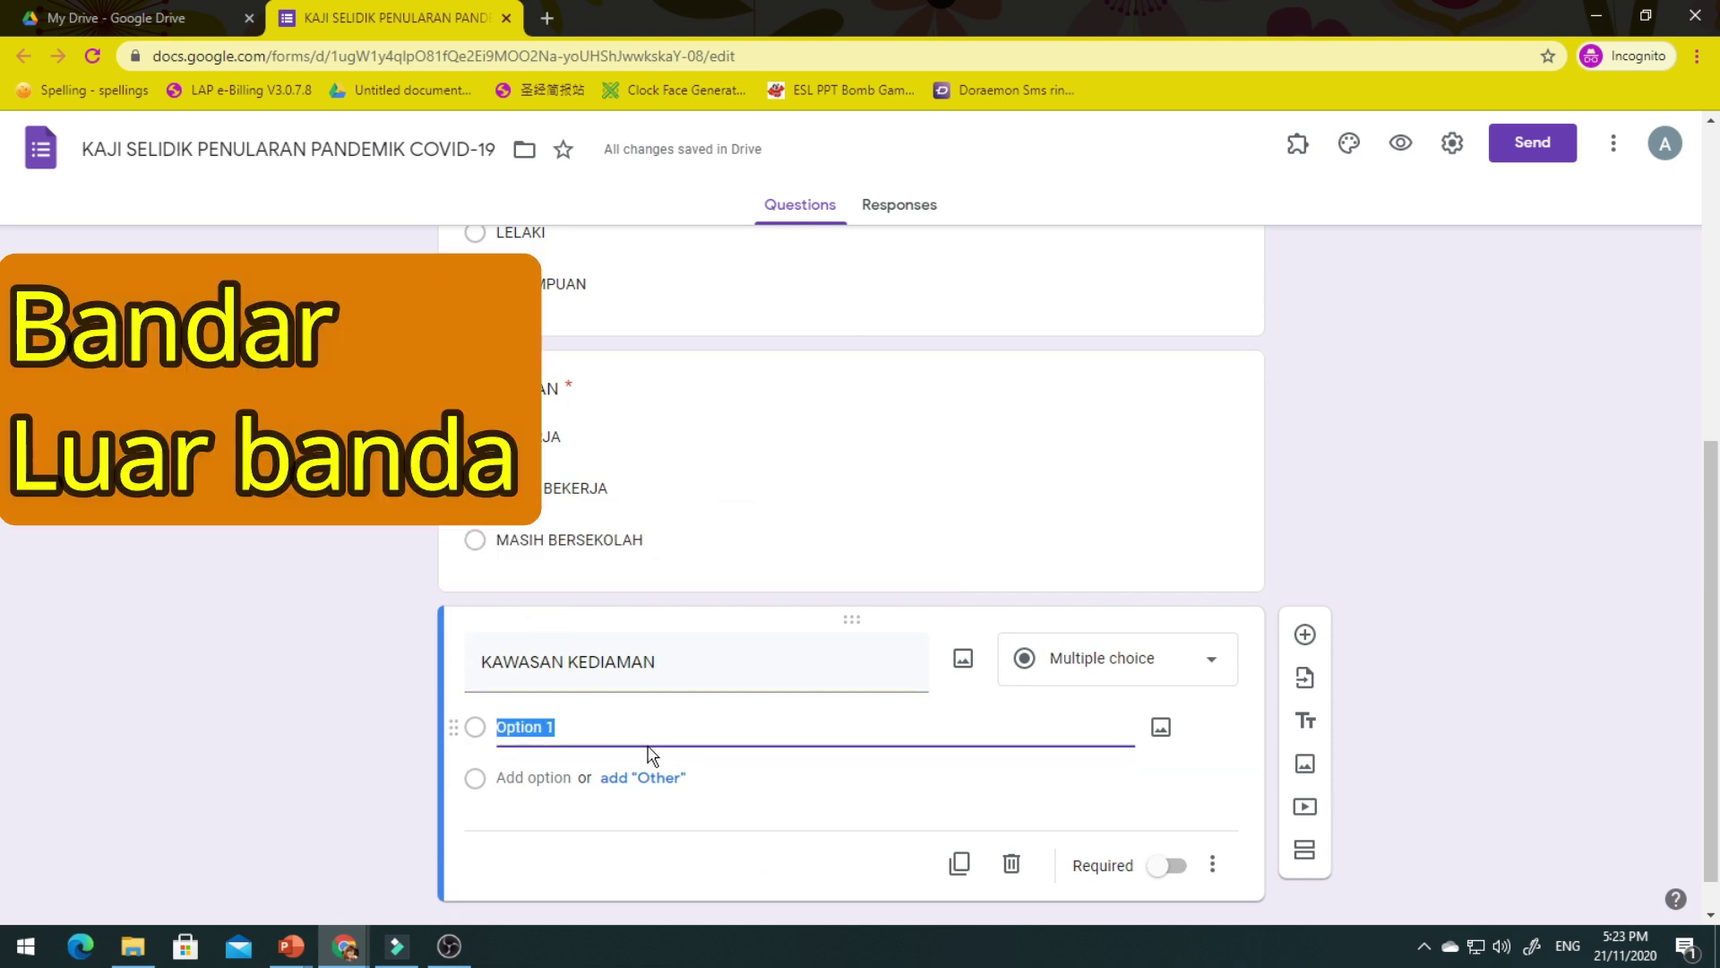
type("BANDAR")
key("Return")
type("LUAR BANDAR")
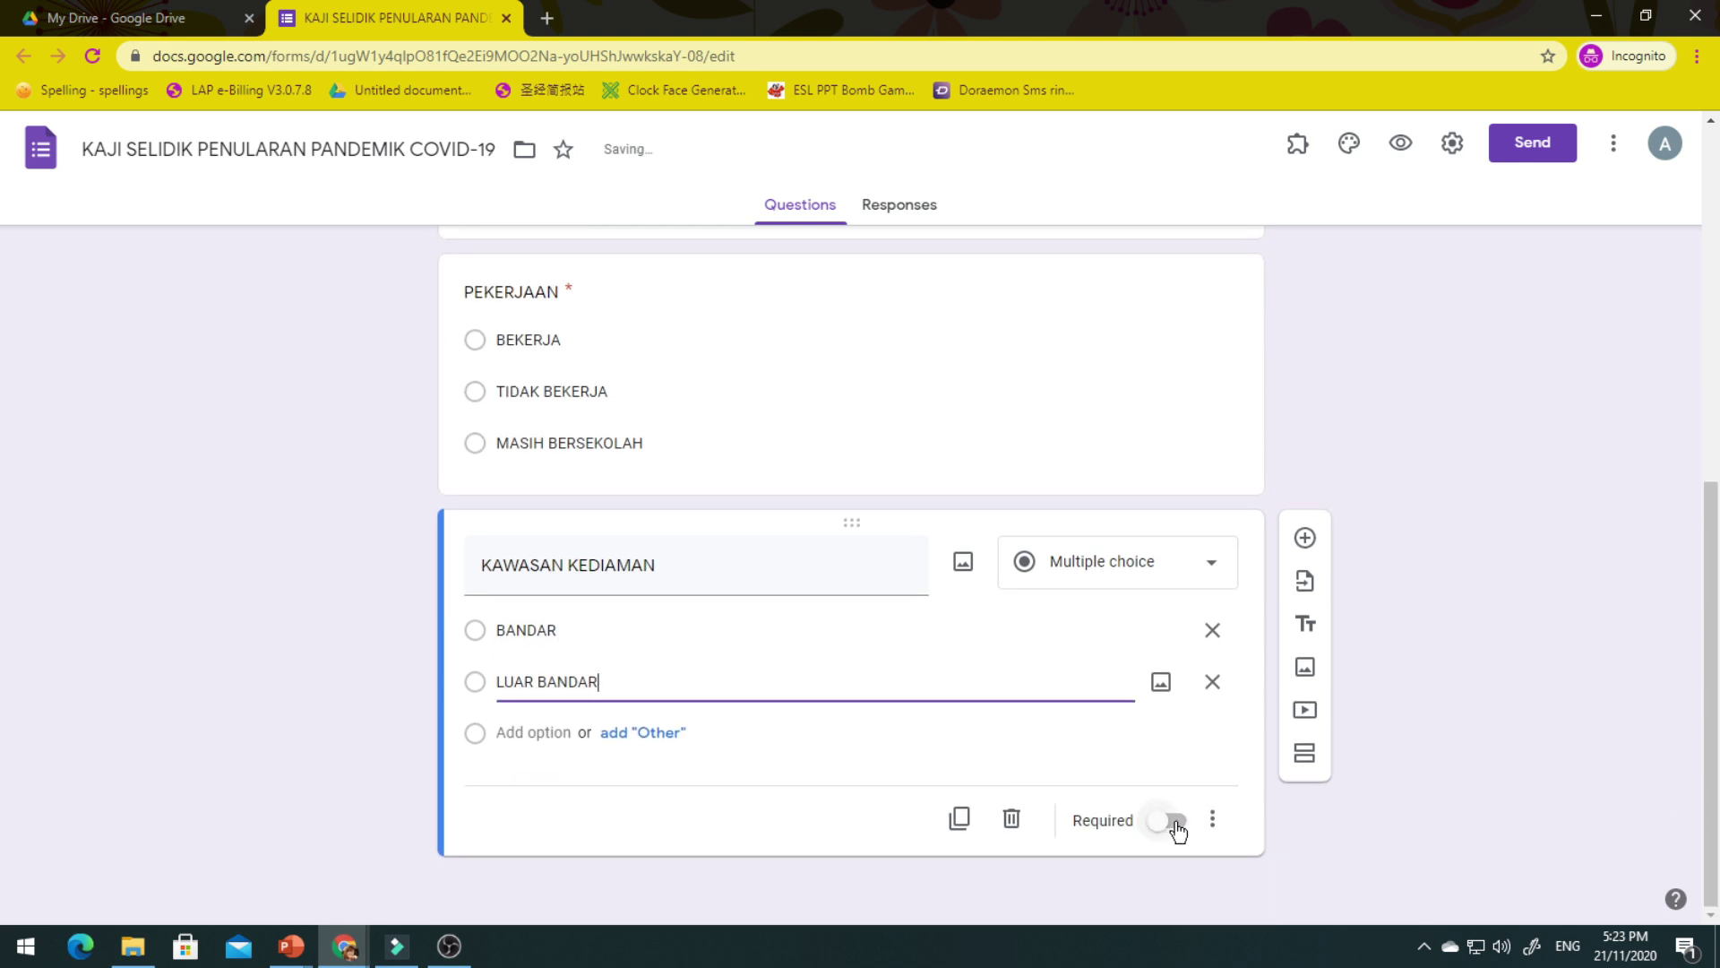
left_click(1172, 821)
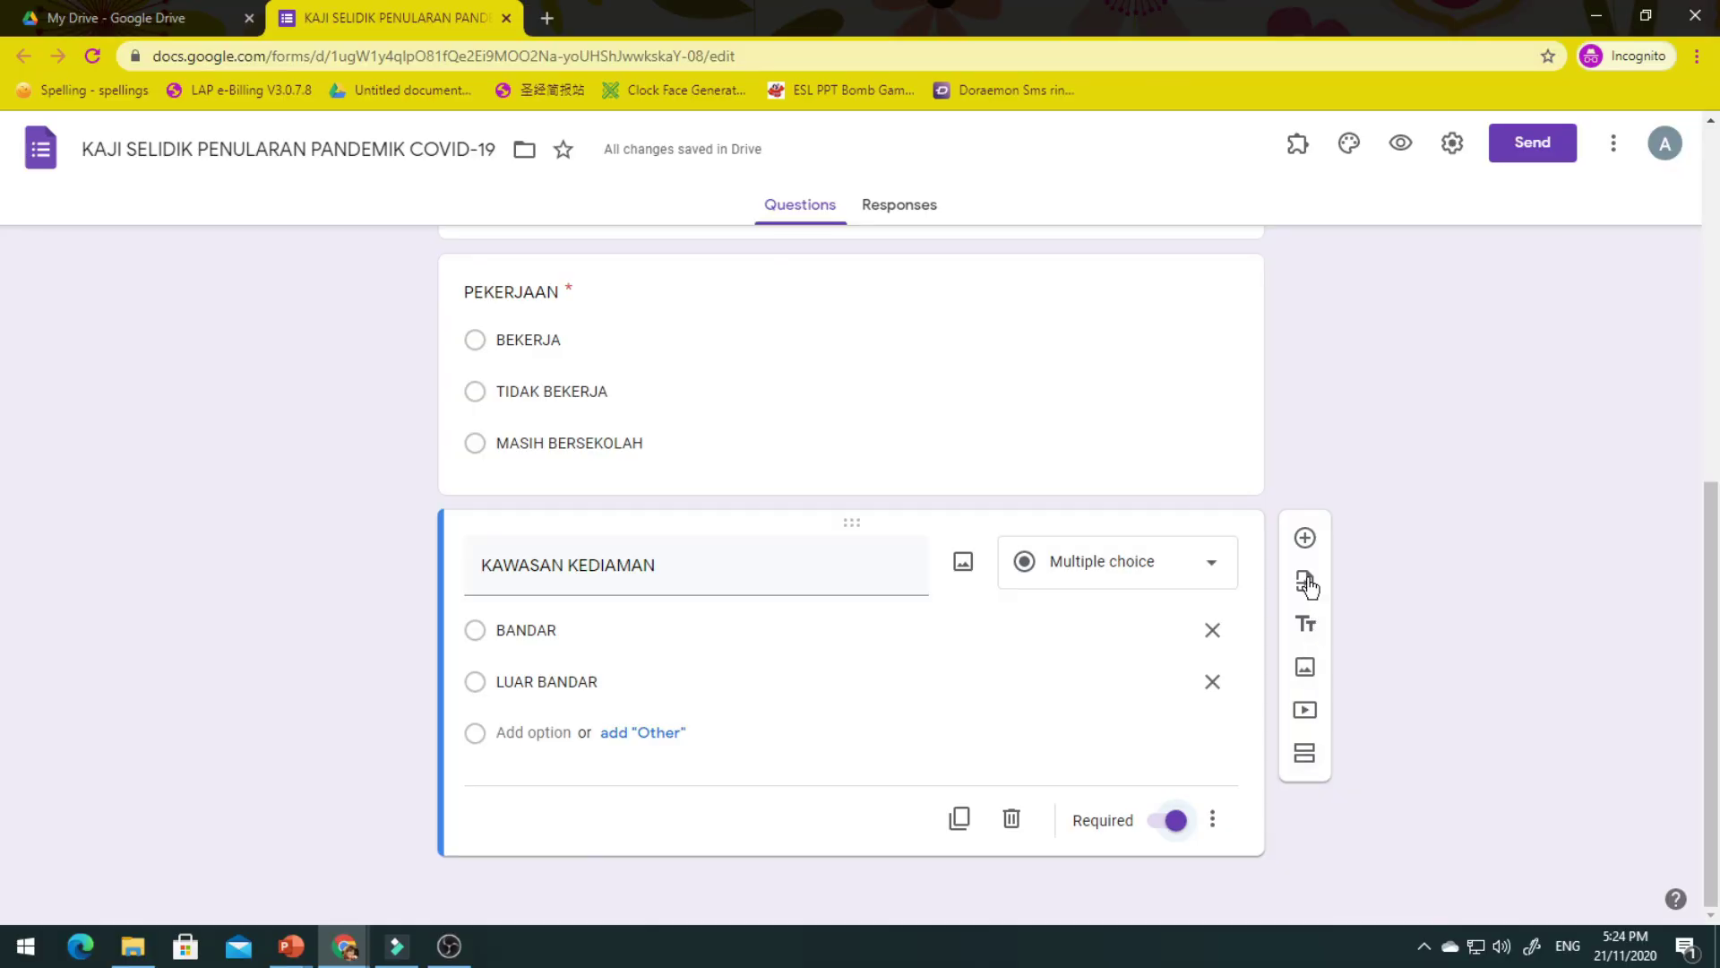
left_click(1306, 537)
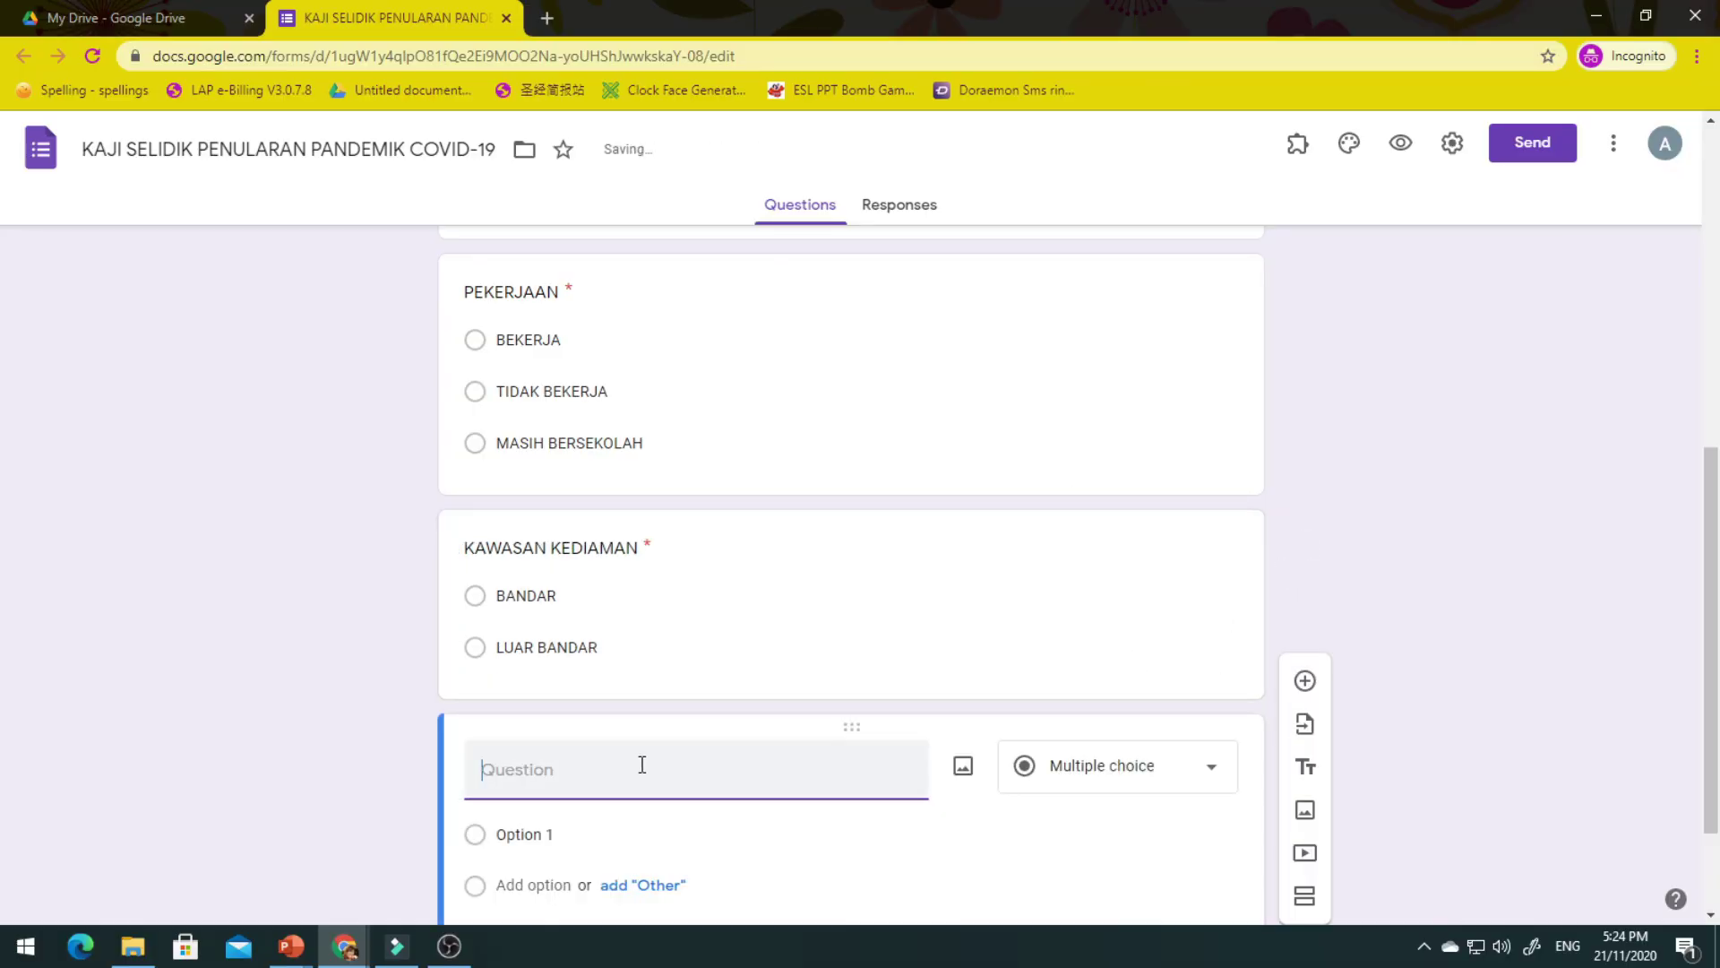
Add the required question 'Sila huraikan apa yang anda faham tentang Covid -19.', fixing an extra space.
type("Sila huraikan apa yang anda faham    tentang Covid -19.")
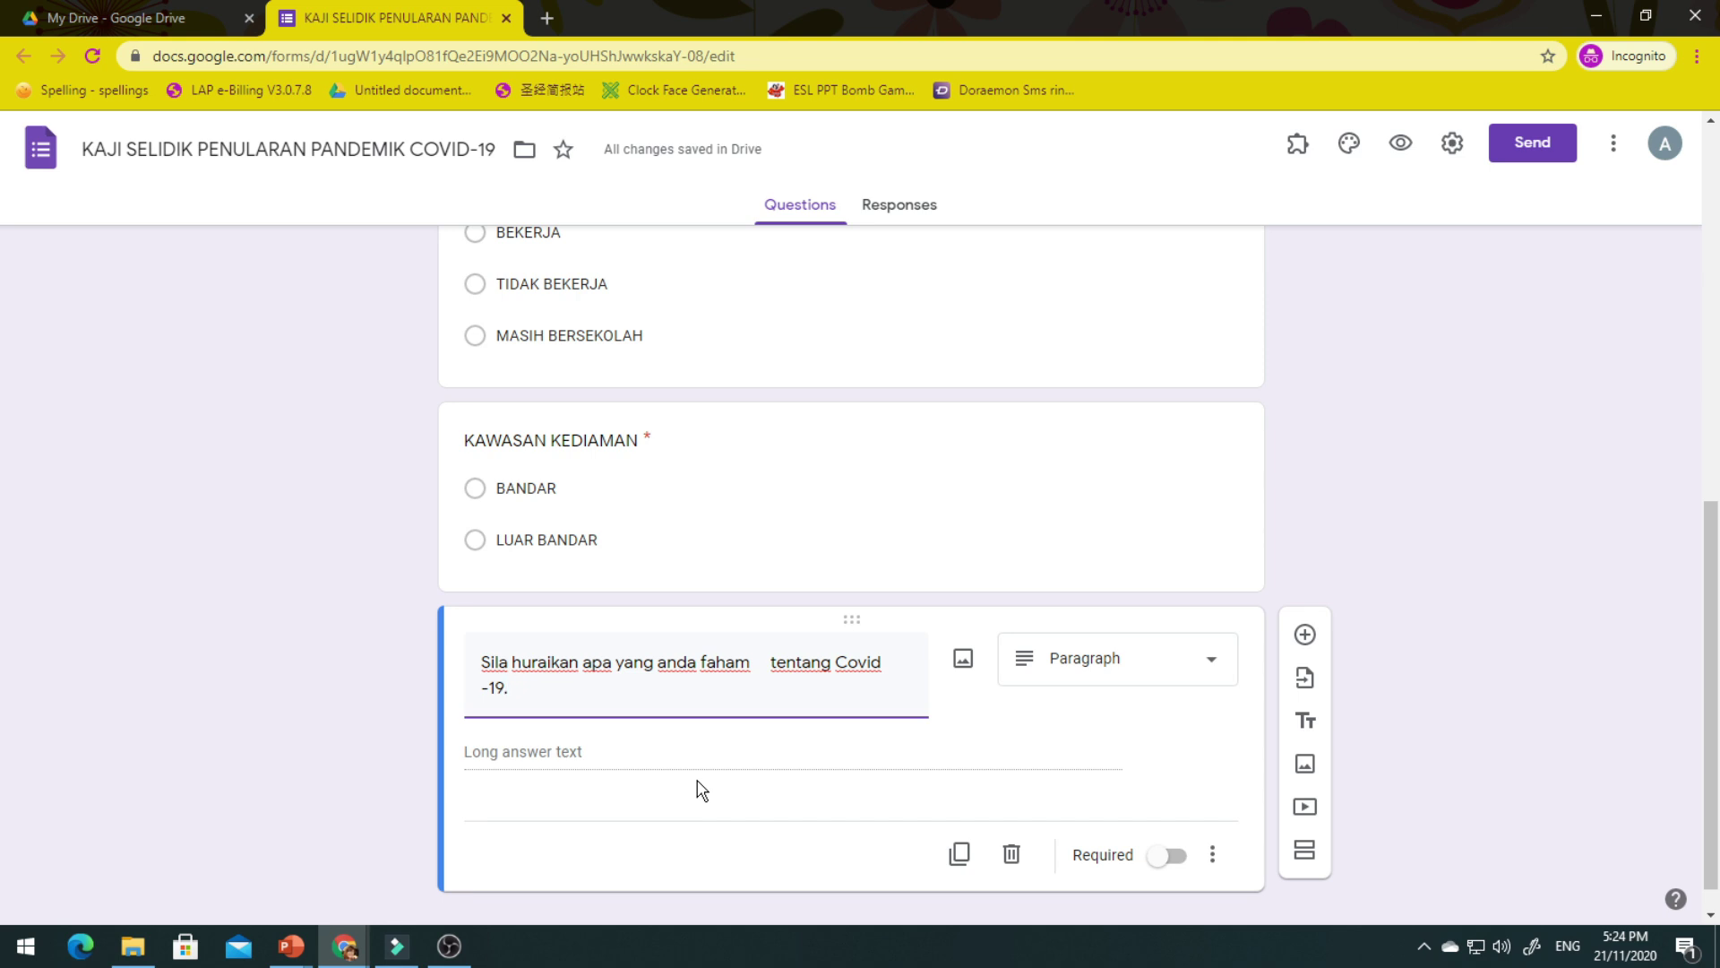
left_click(764, 663)
key("BackSpace")
key("BackSpace")
key("BackSpace")
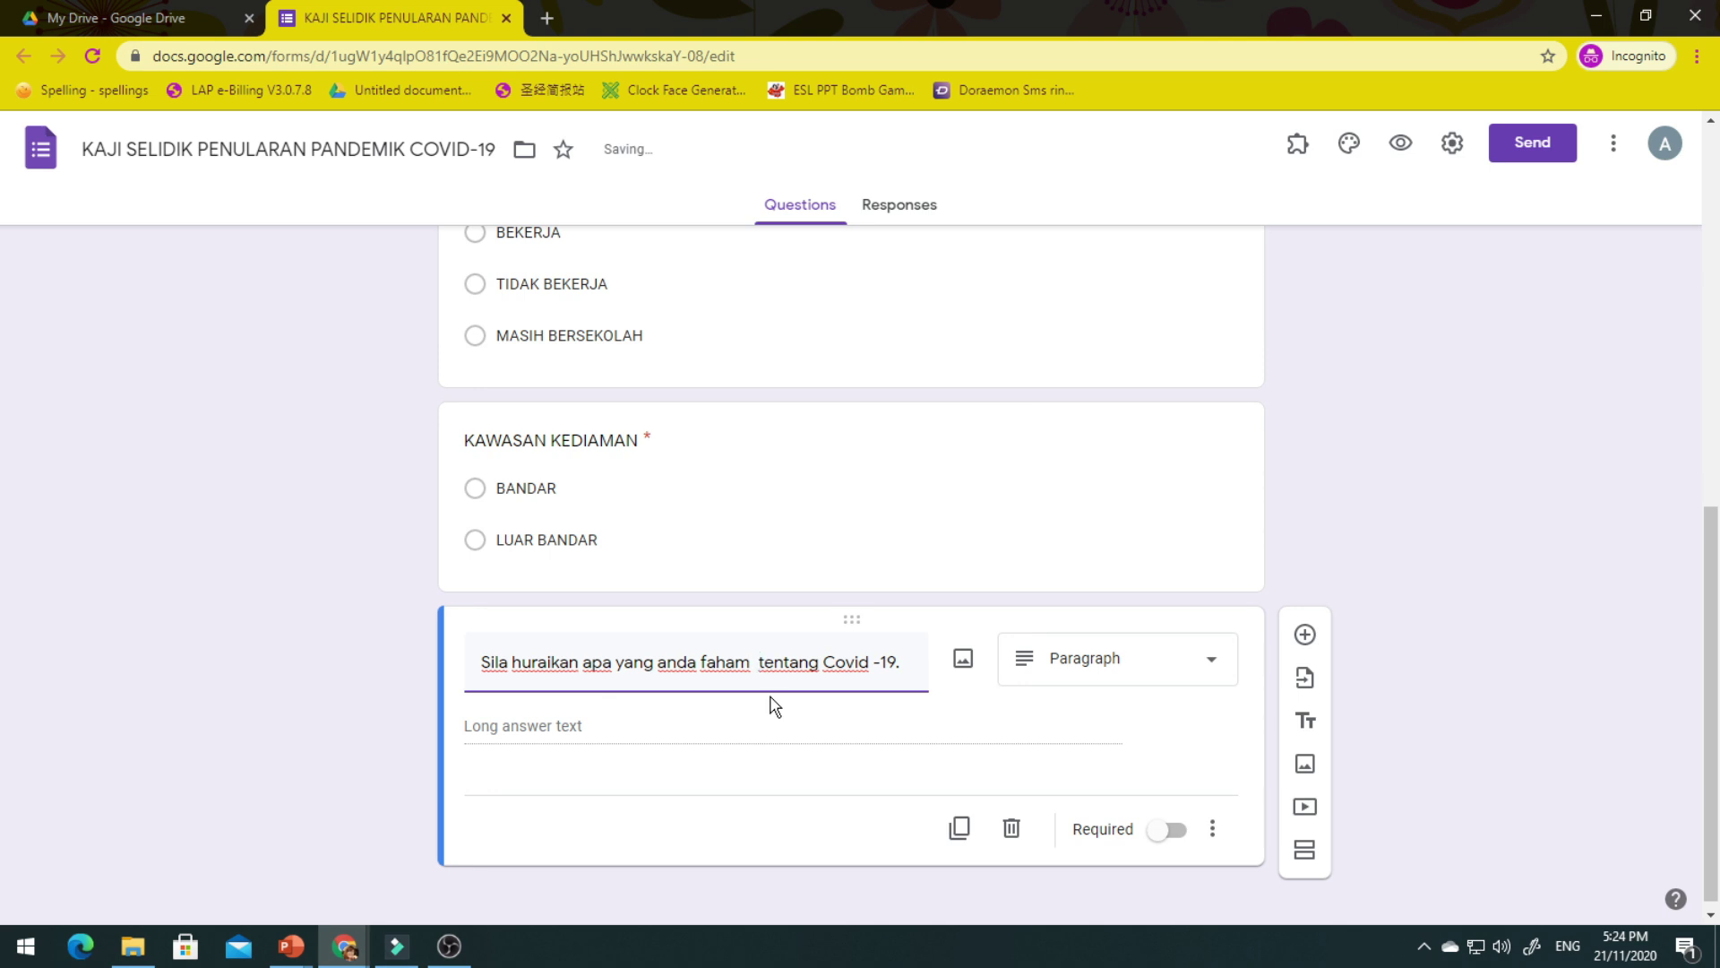
left_click(1169, 831)
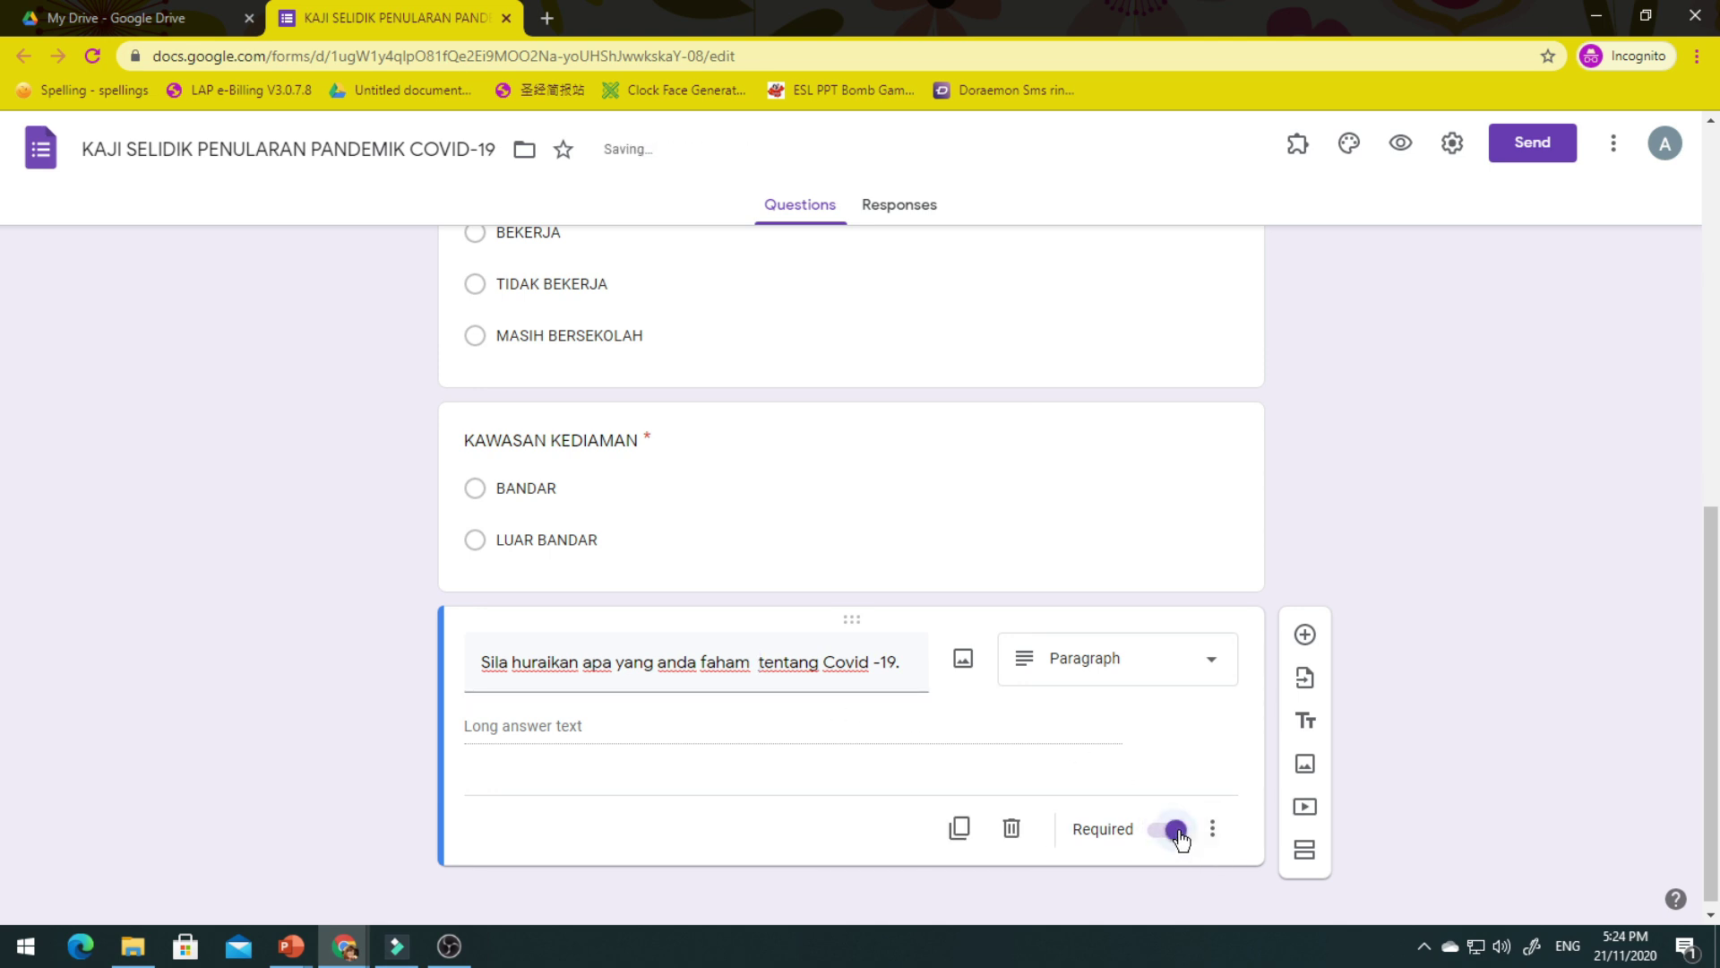
left_click(292, 946)
Add the question 'Saya boleh menjaga kebersihan diri' with choices TAHU, KURANG TAHU and TIDAK TAHU.
left_click(1306, 641)
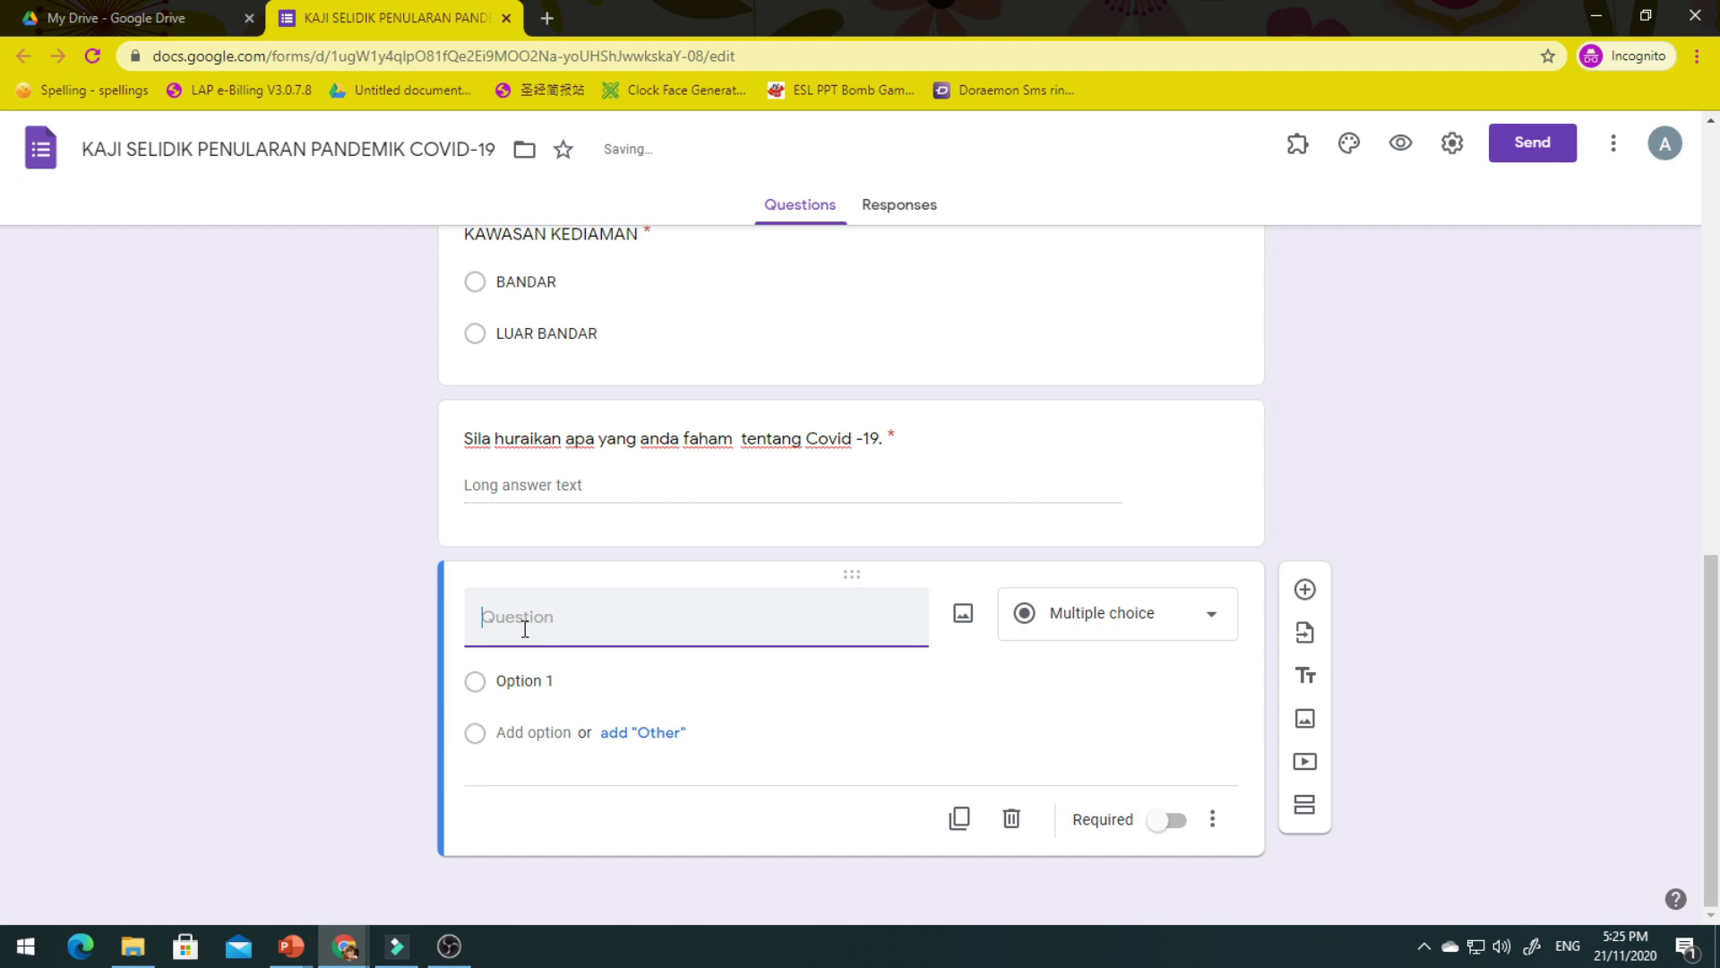
type("Saya boleh menjaga kebersihan diri")
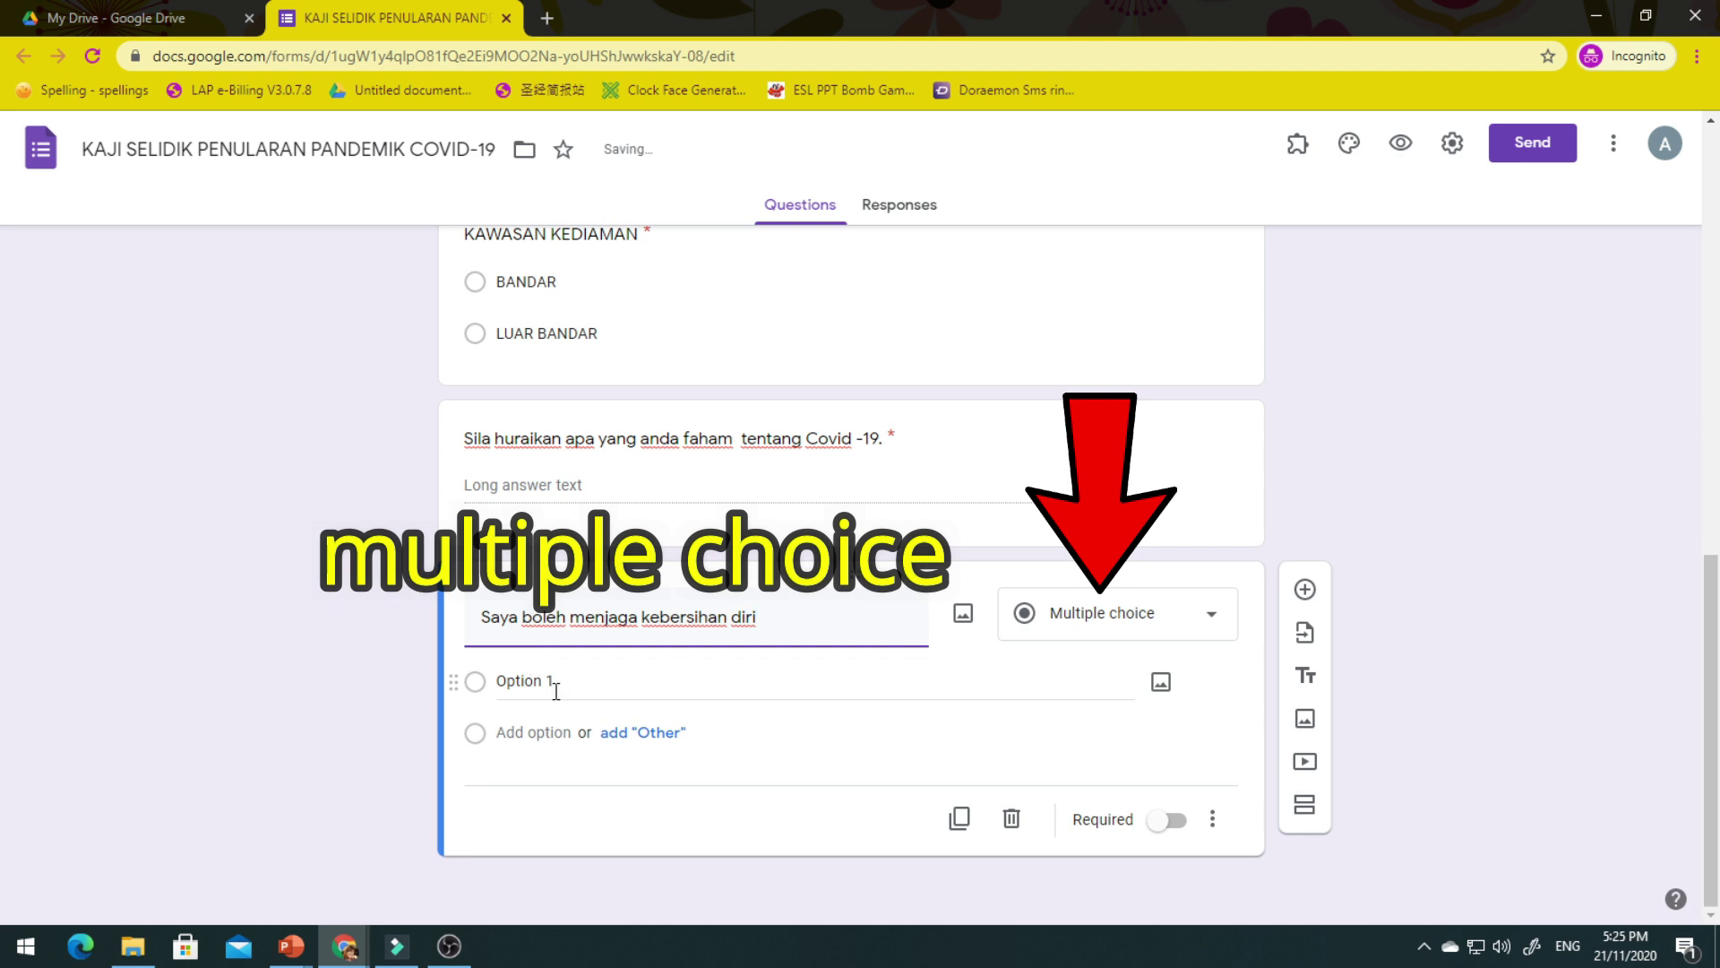
left_click(564, 683)
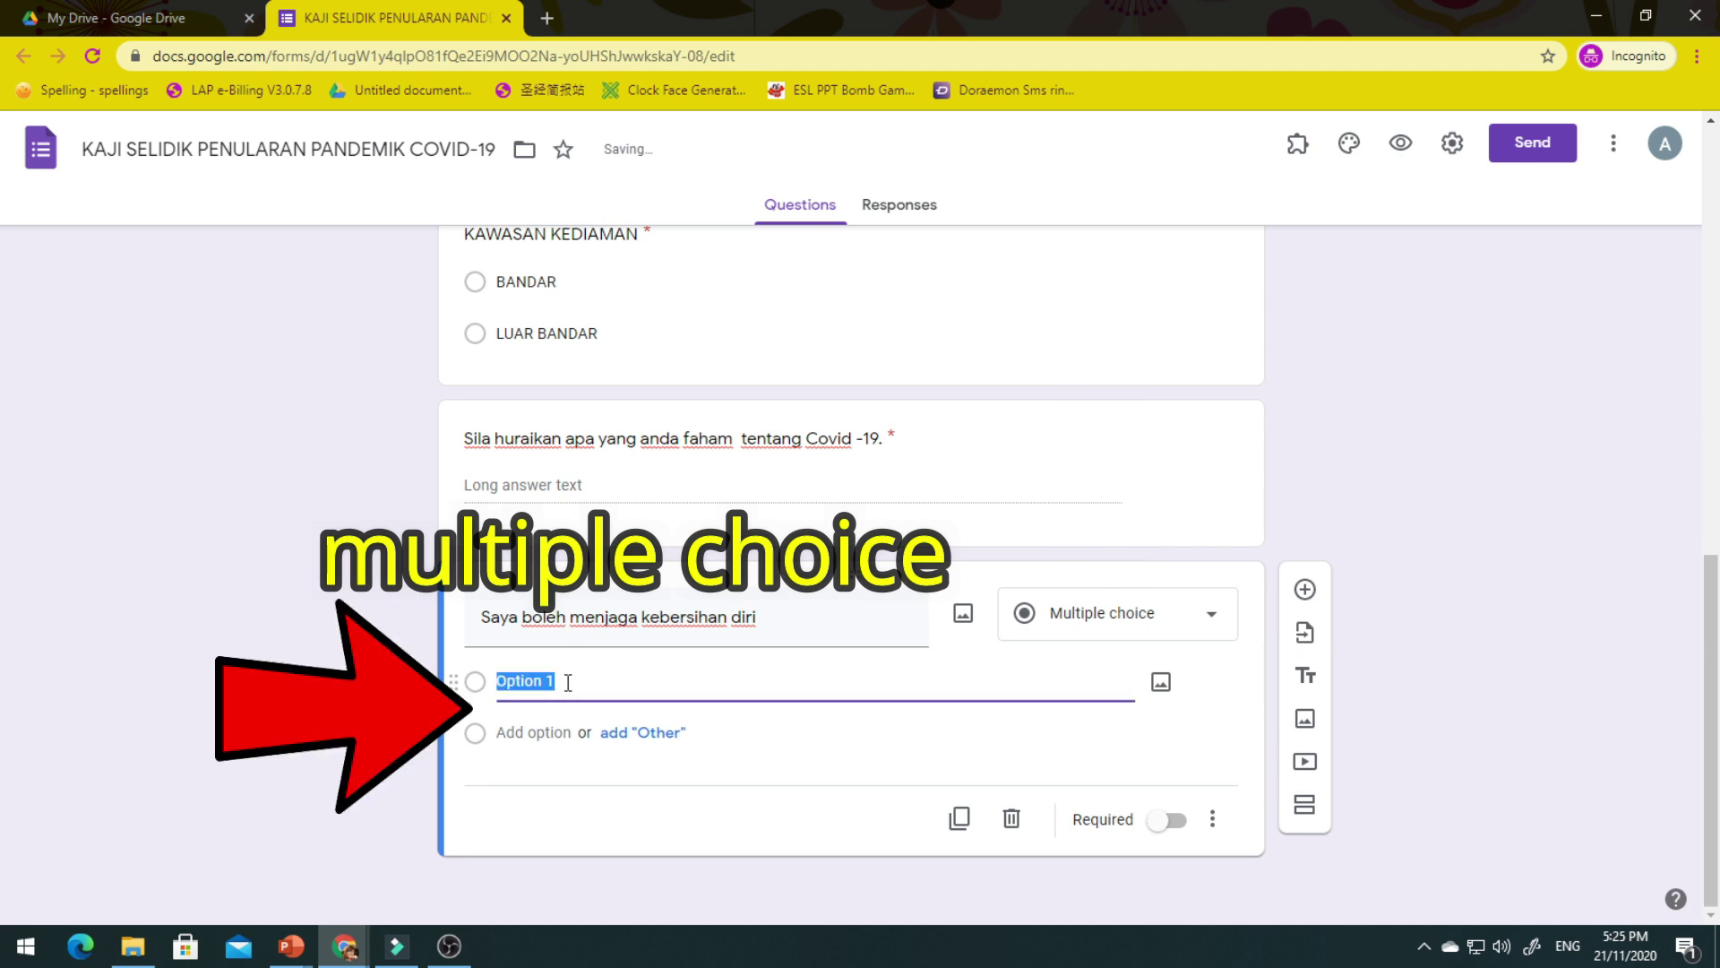
type("TAHU")
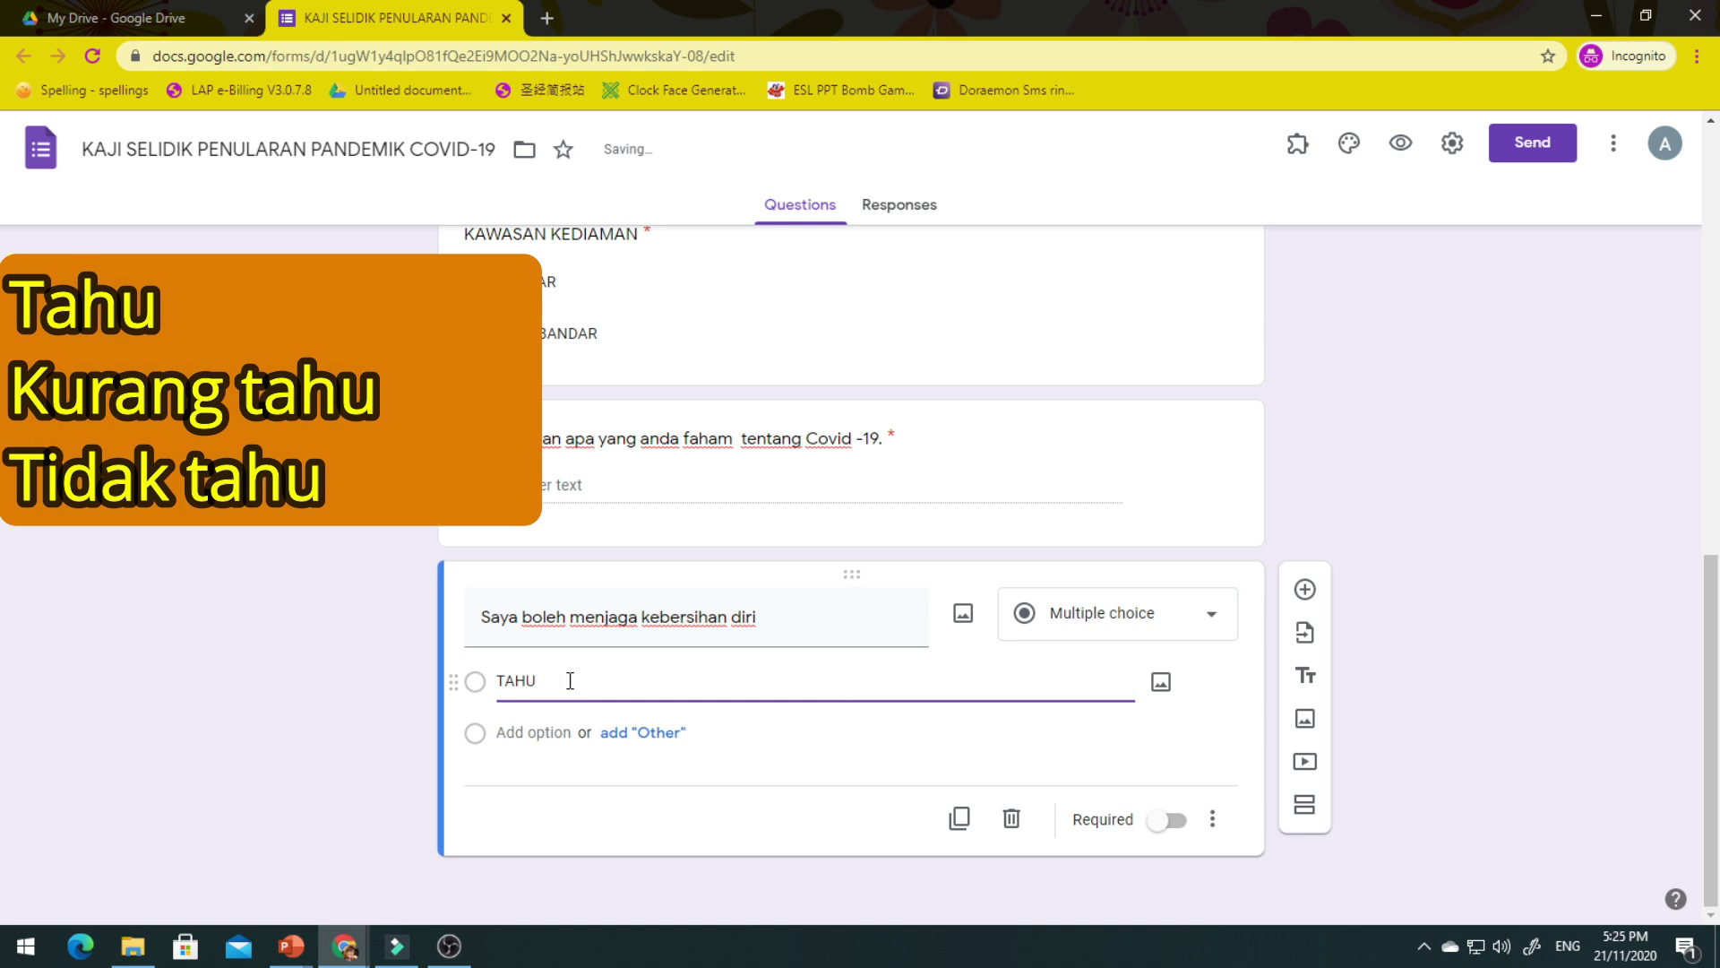
left_click(538, 731)
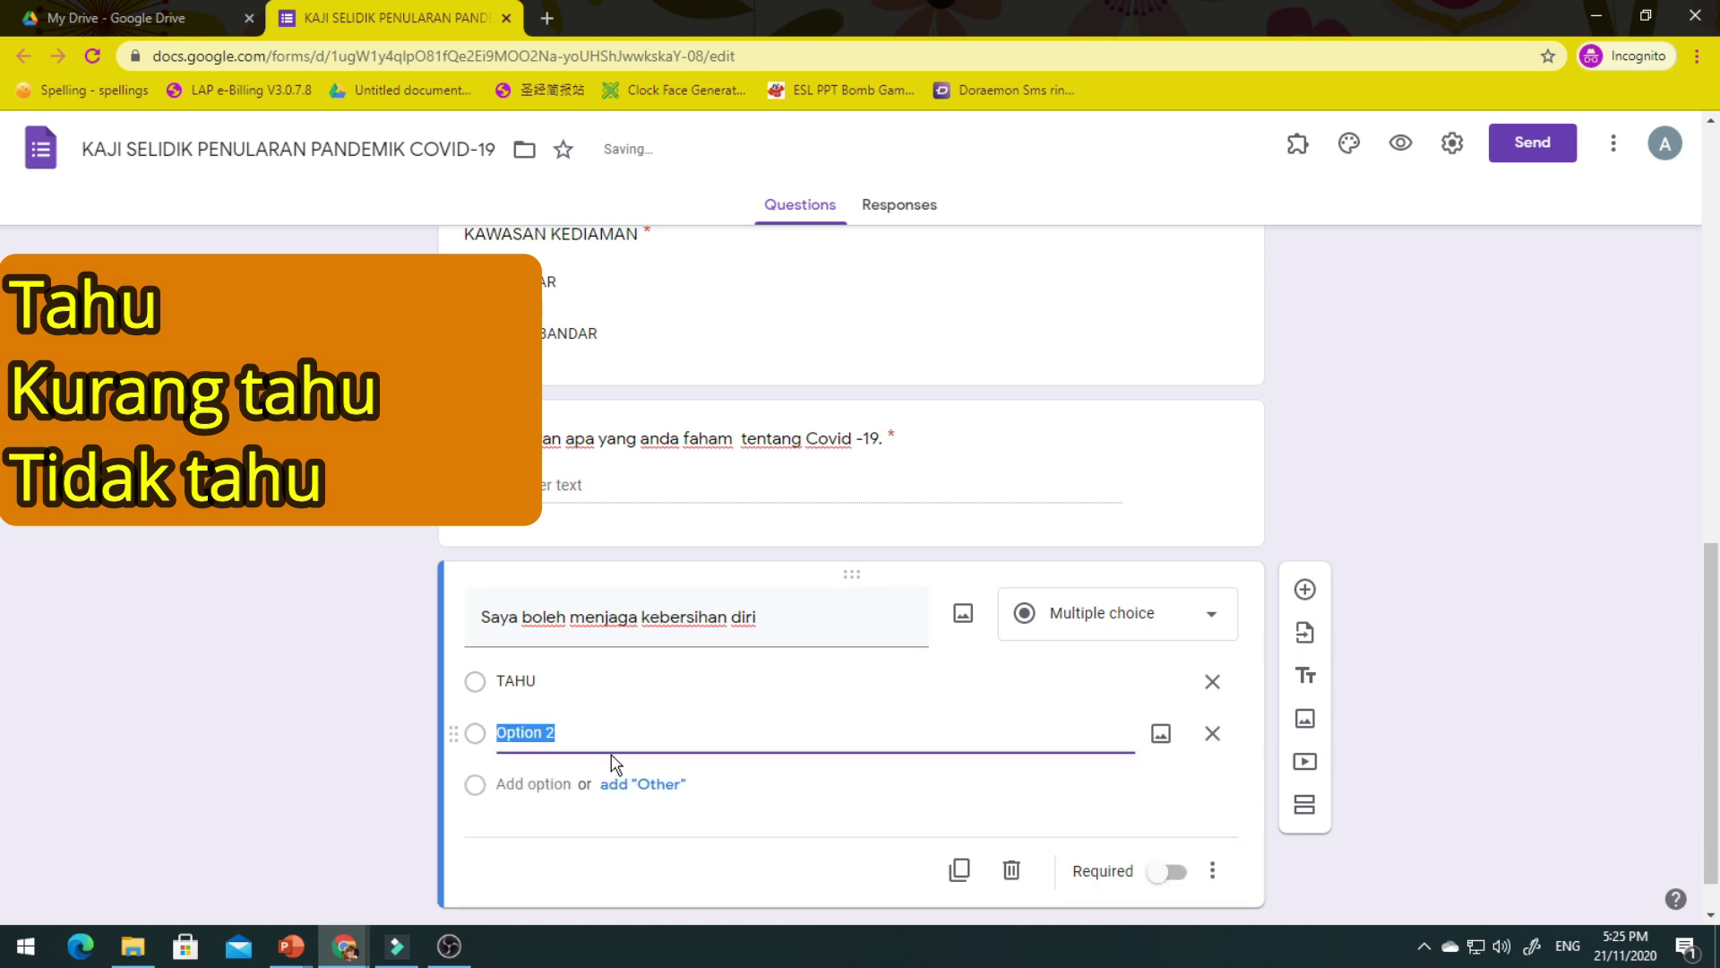
type("KURANG TAHU")
left_click(554, 784)
type("TIDAK TAHU")
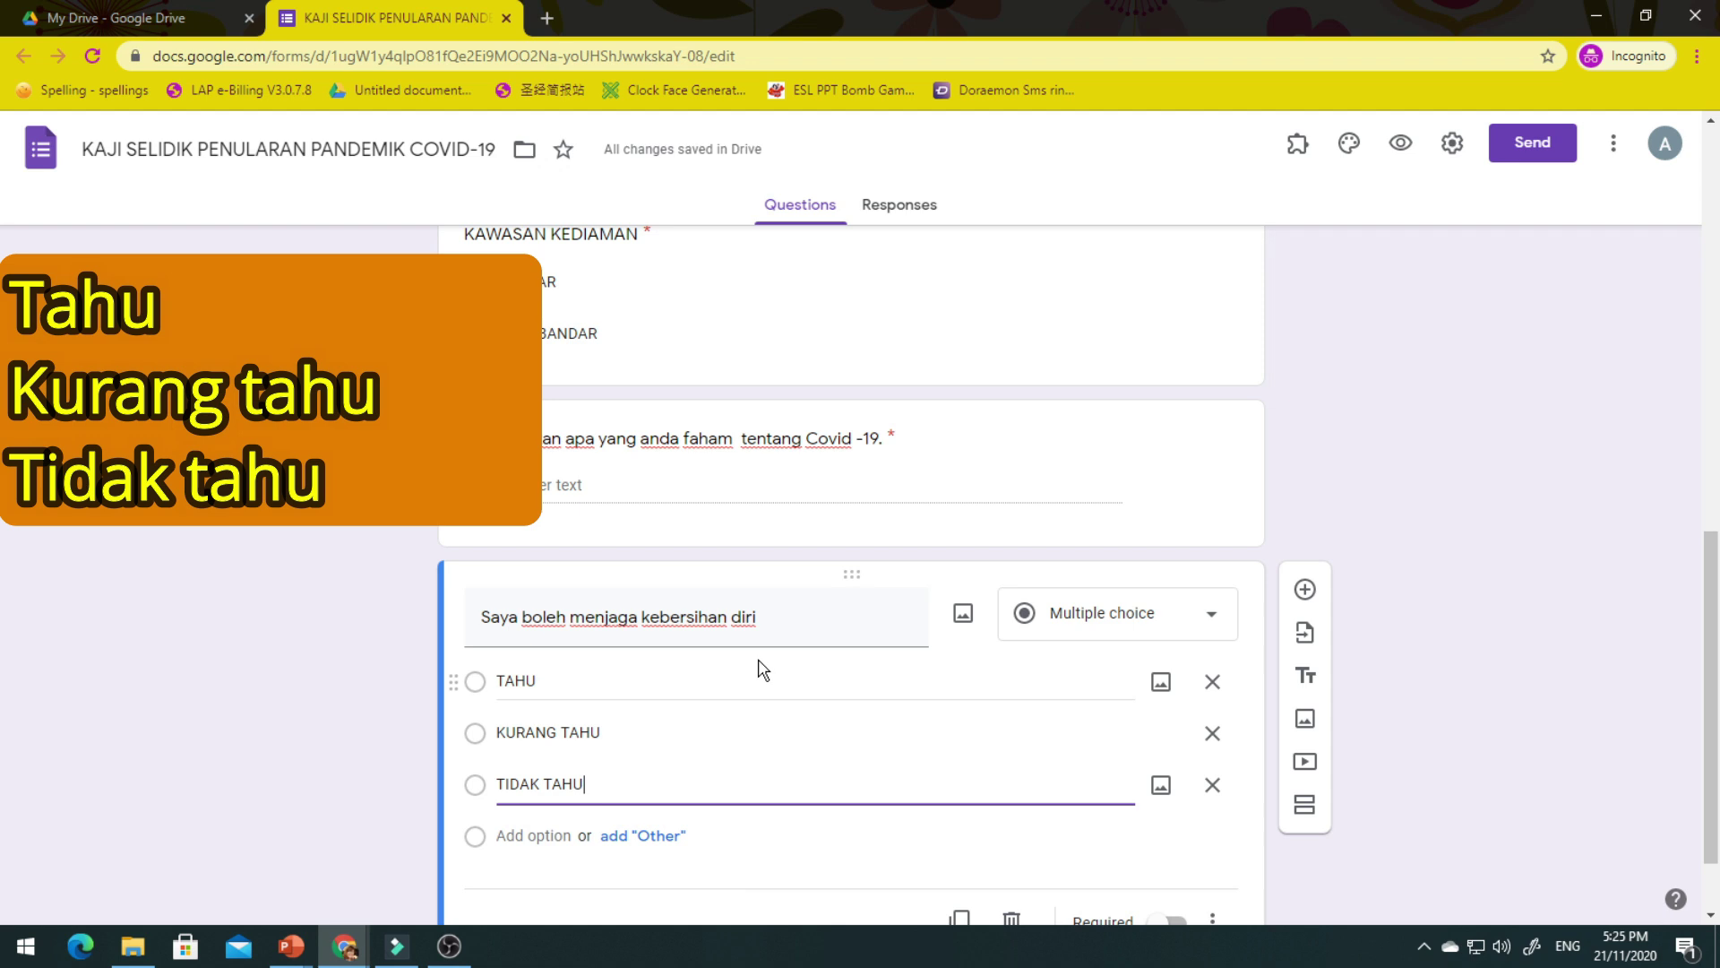
Make the hygiene question required and check the next survey items on the slides.
scroll(694, 769, "down", 1)
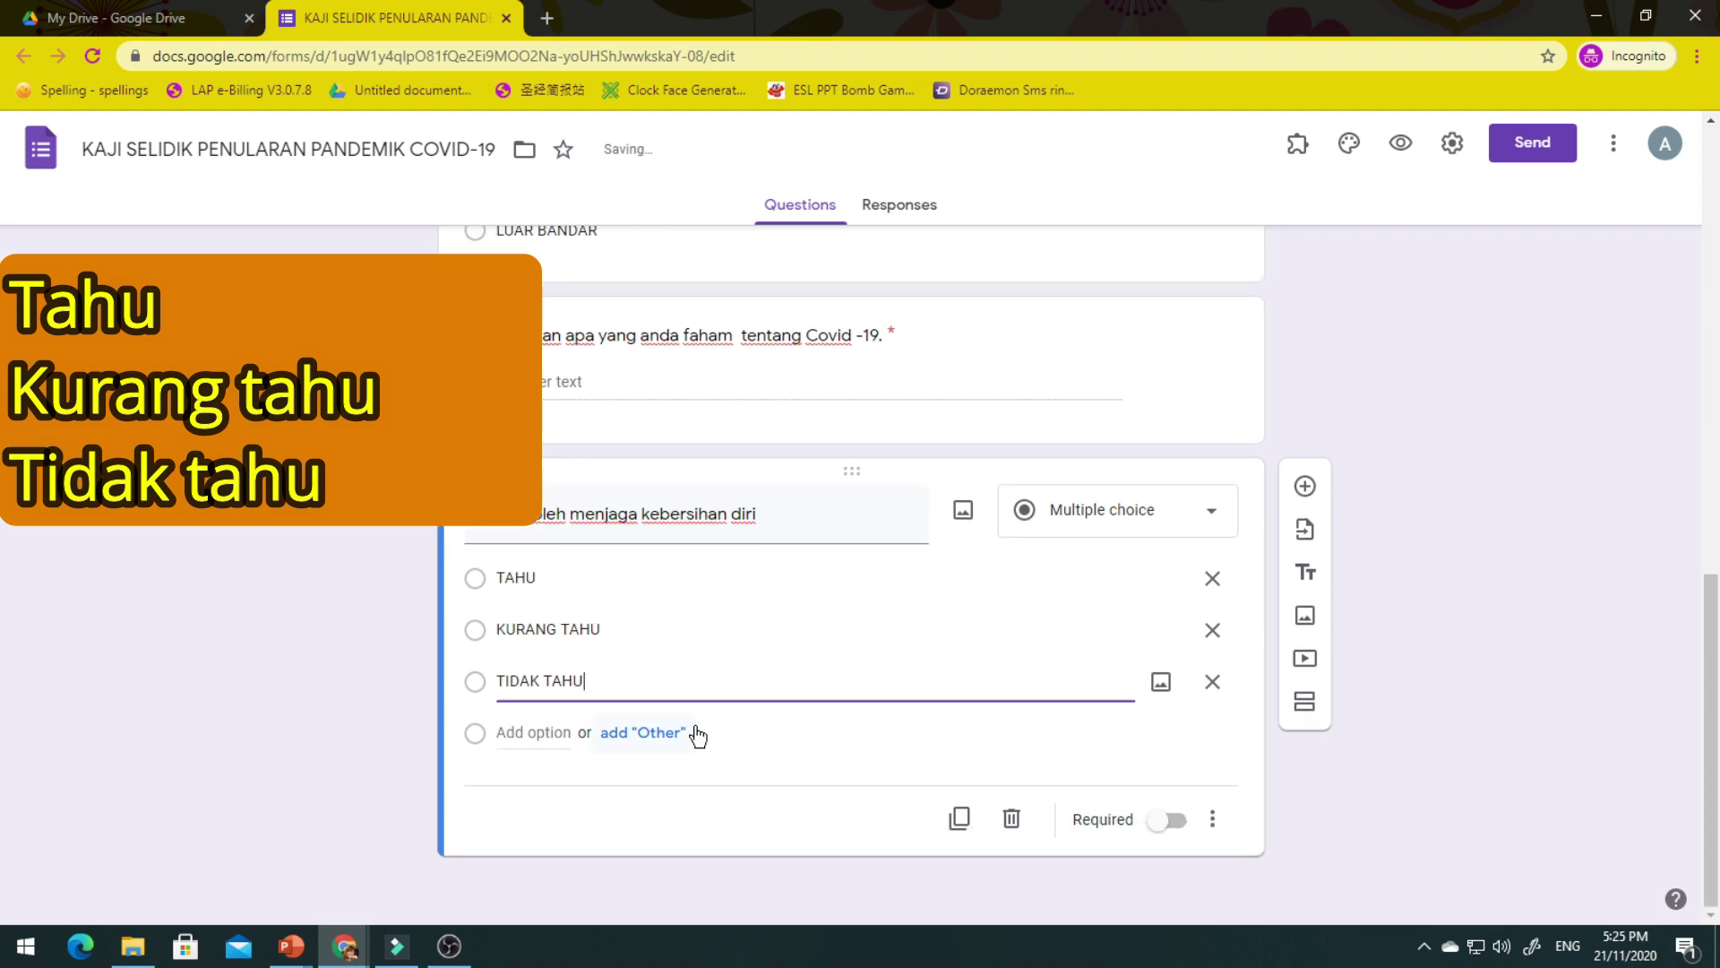
left_click(1177, 829)
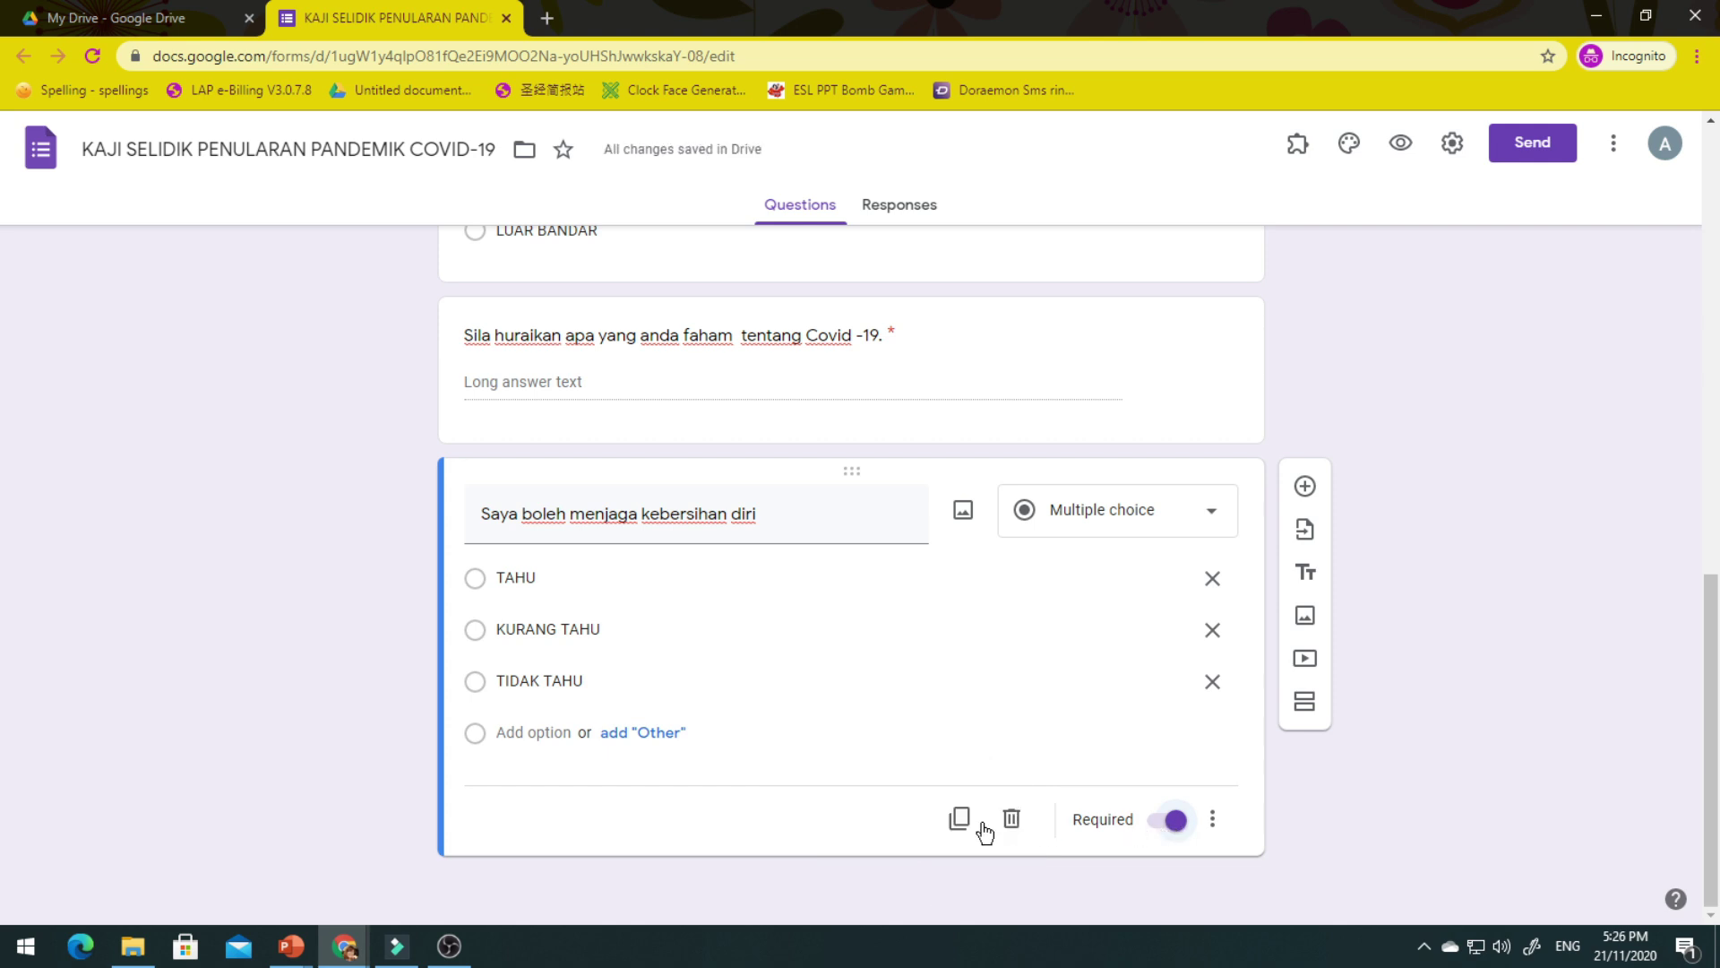
key("alt+Tab")
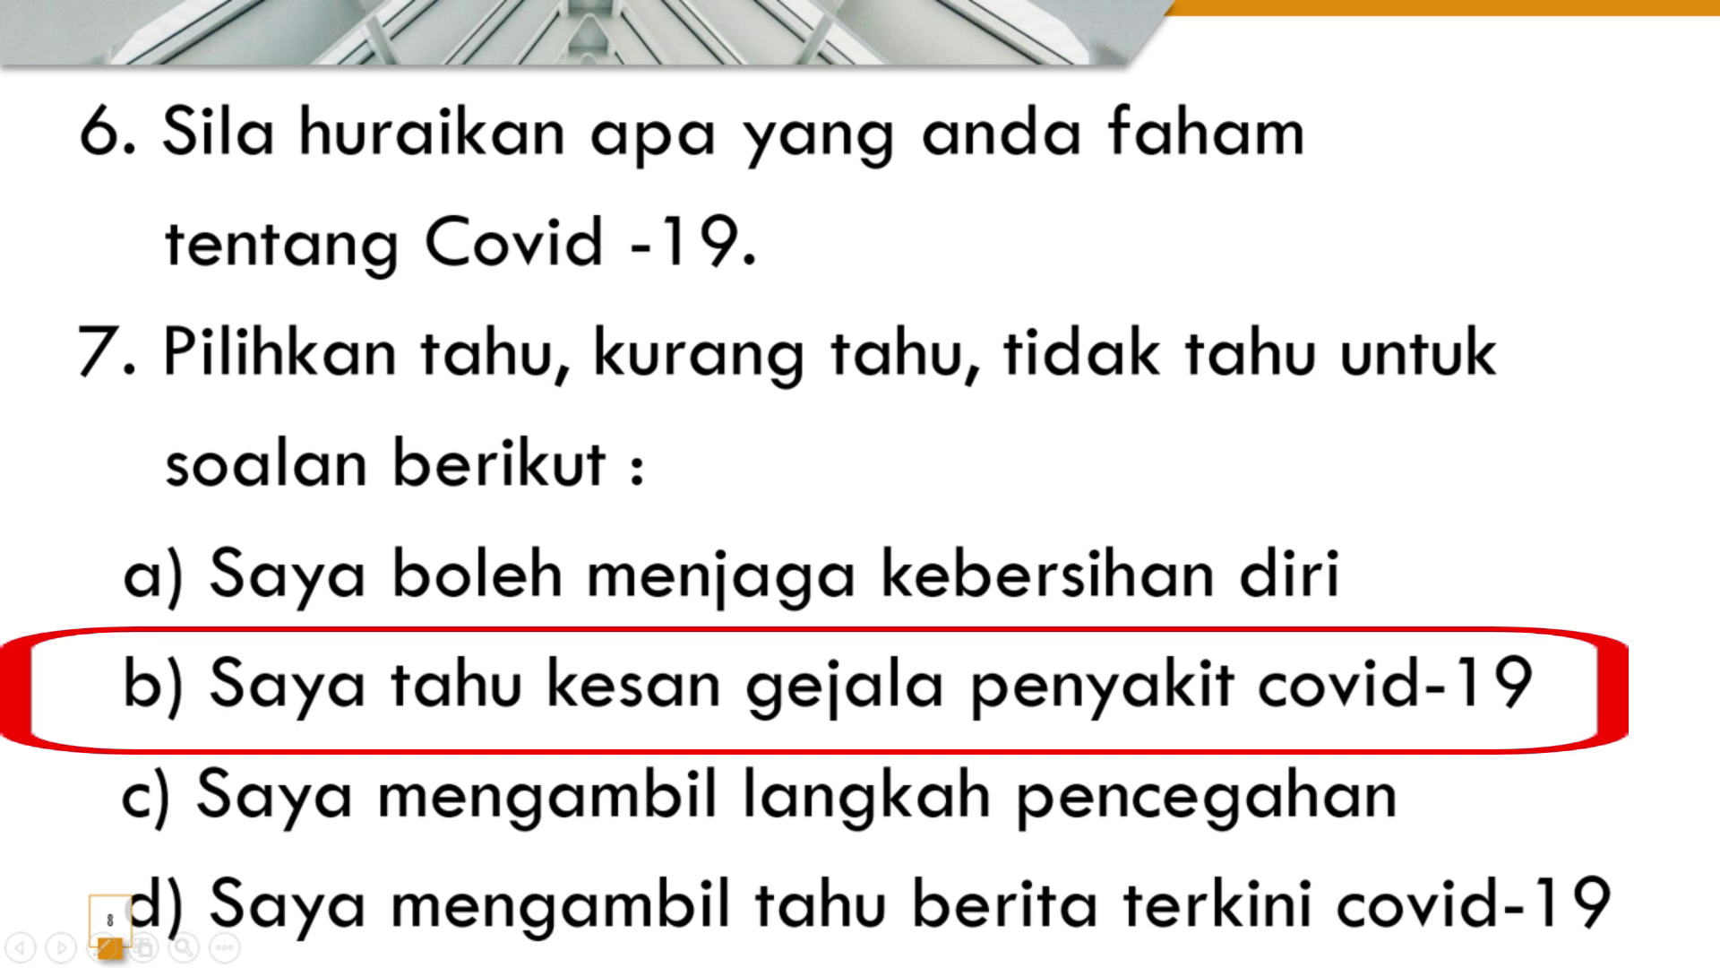
key("alt+Tab")
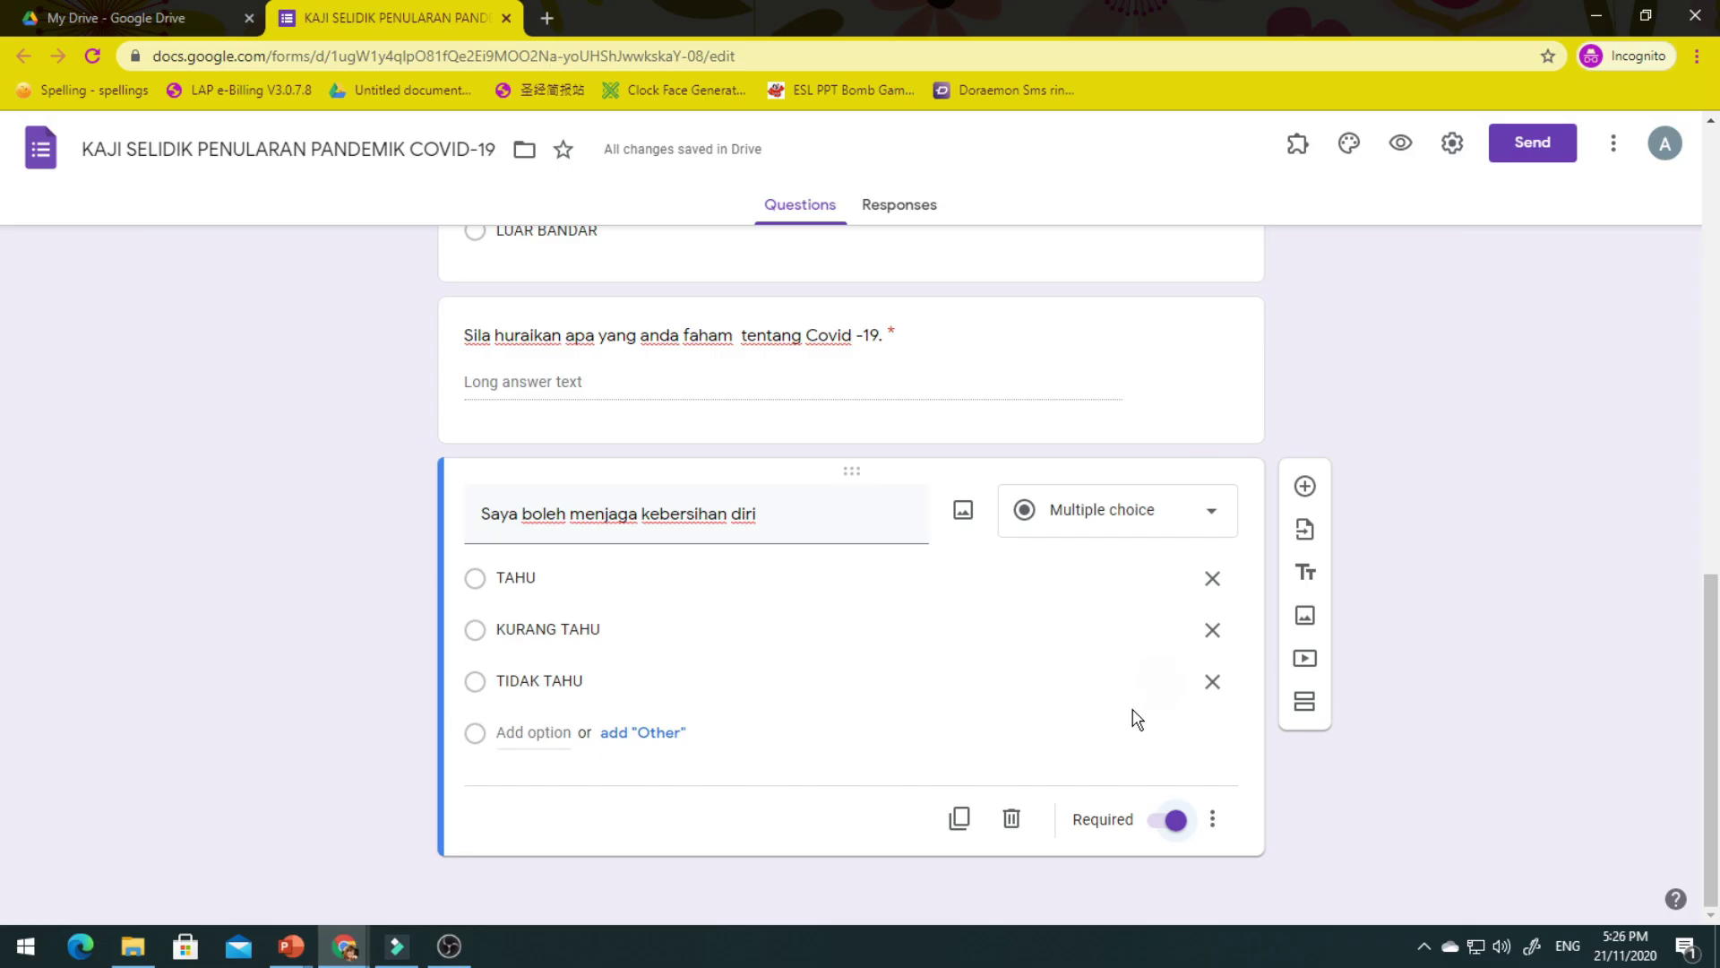
left_click(1305, 488)
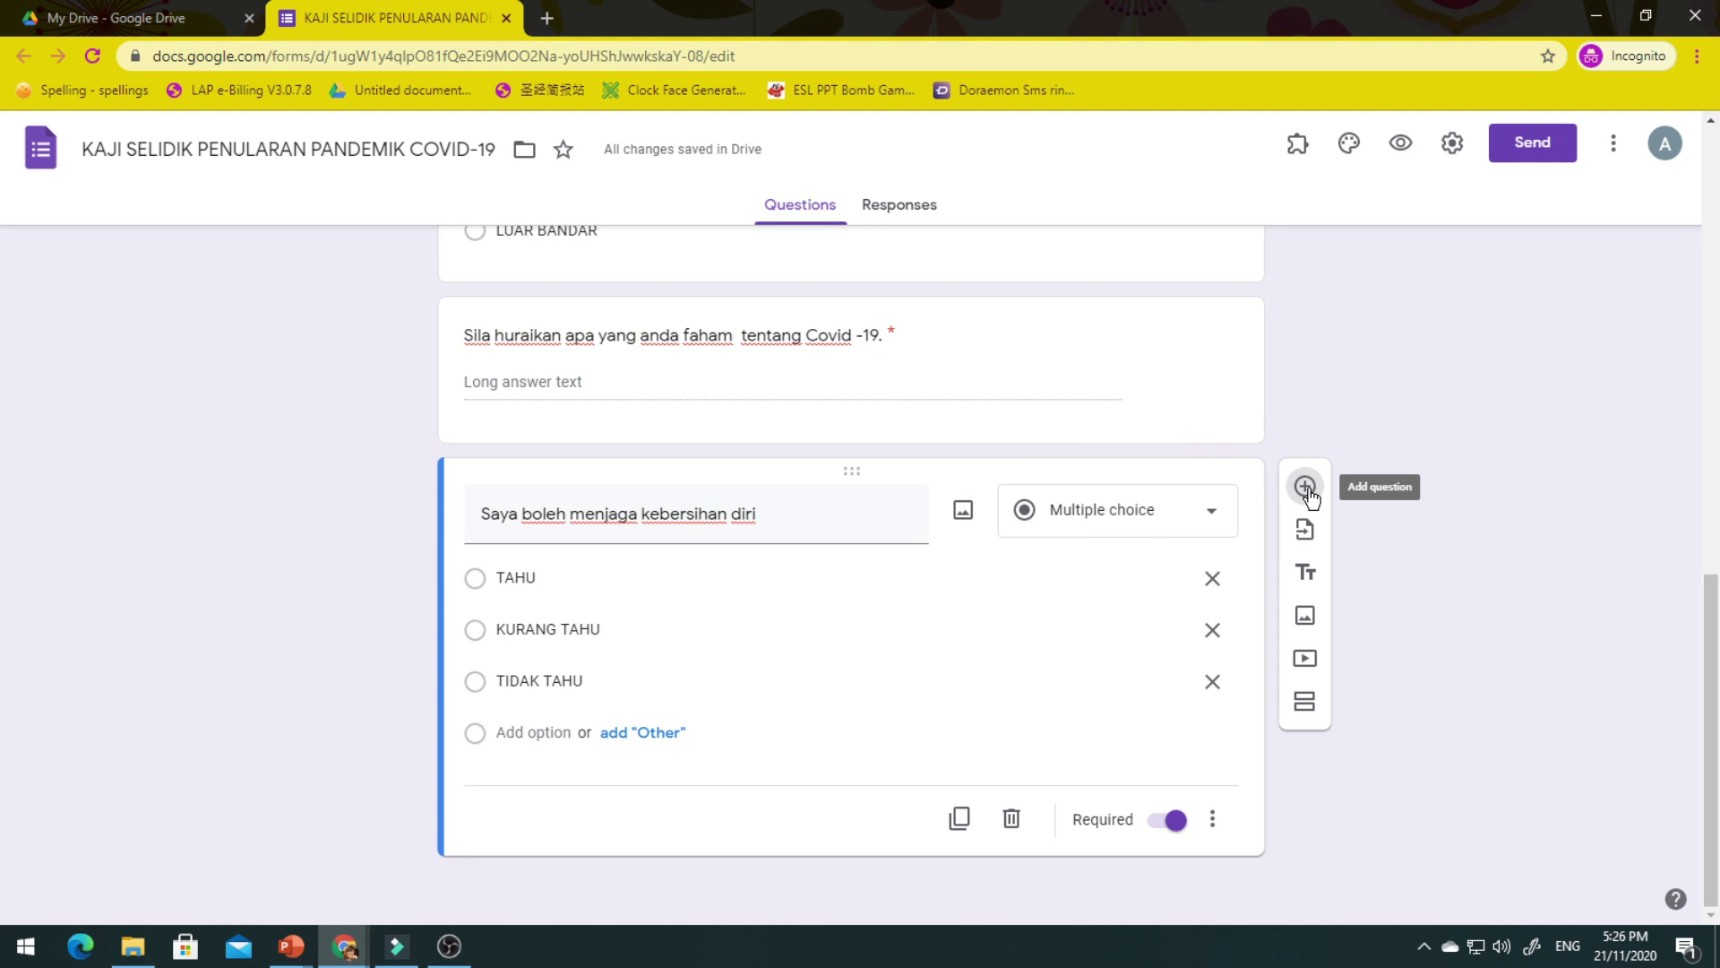
Paste the title 'Saya tahu kesan gejala penyakit covid-19' and enter options TAHU, KURANG TAHU, TIDAK TAHU.
type("Saya tahu kesan gejala penyakit covid-19")
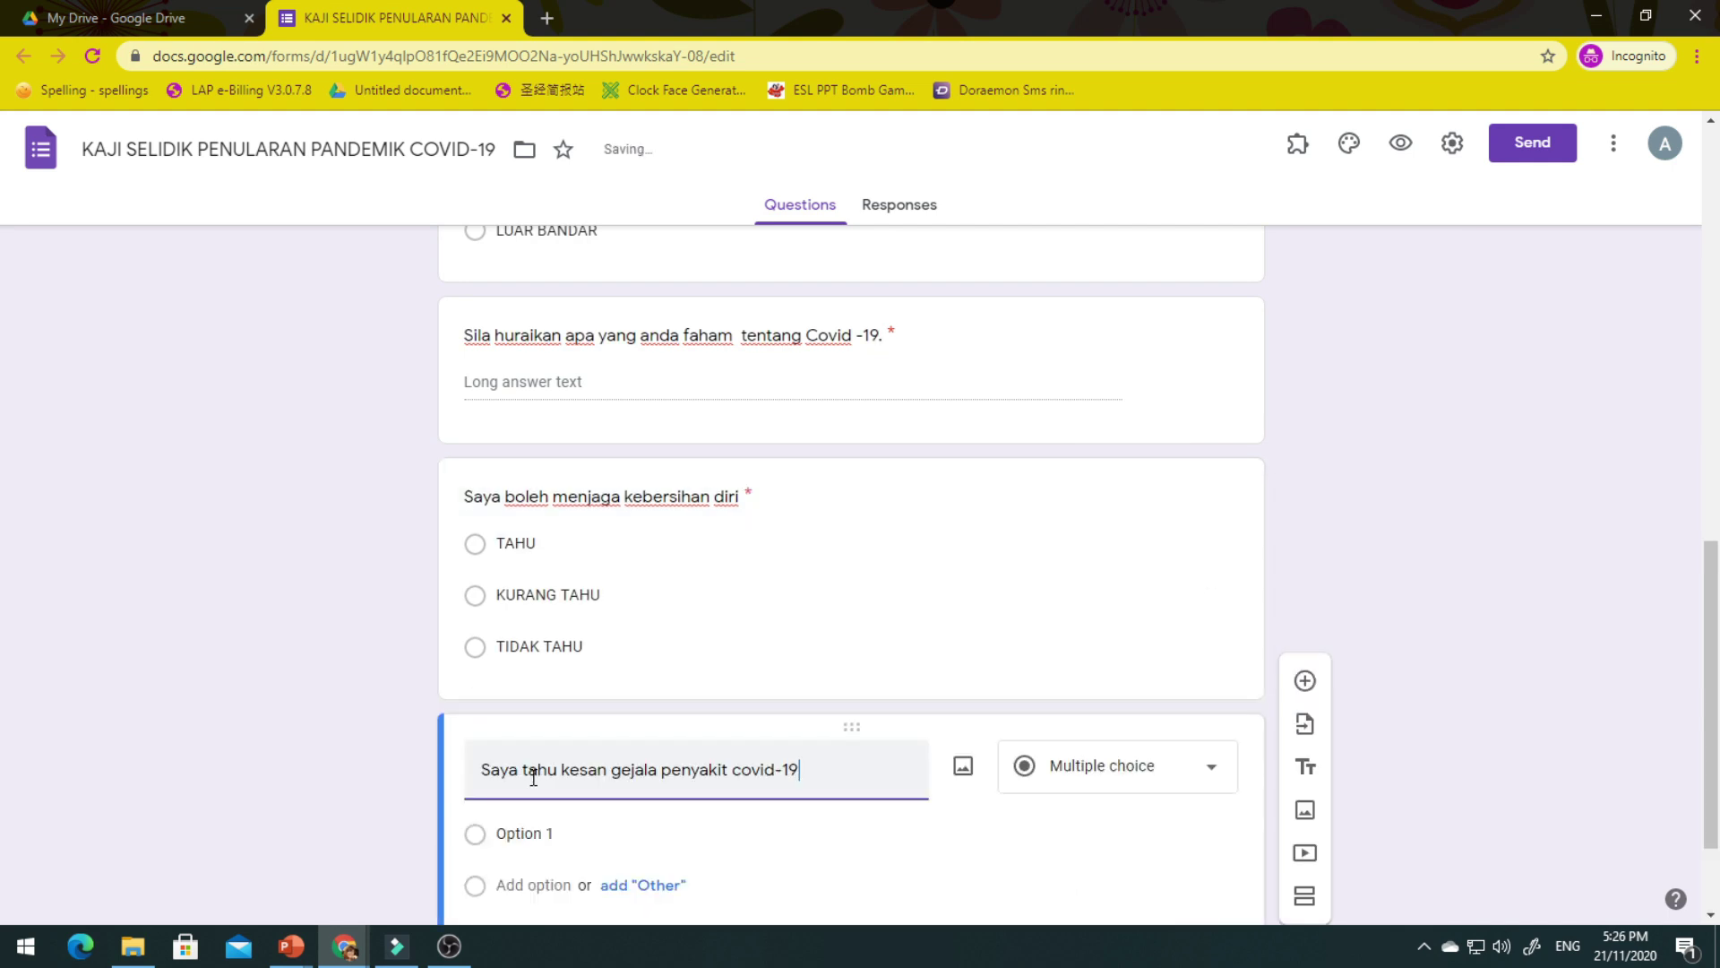
left_click(555, 766)
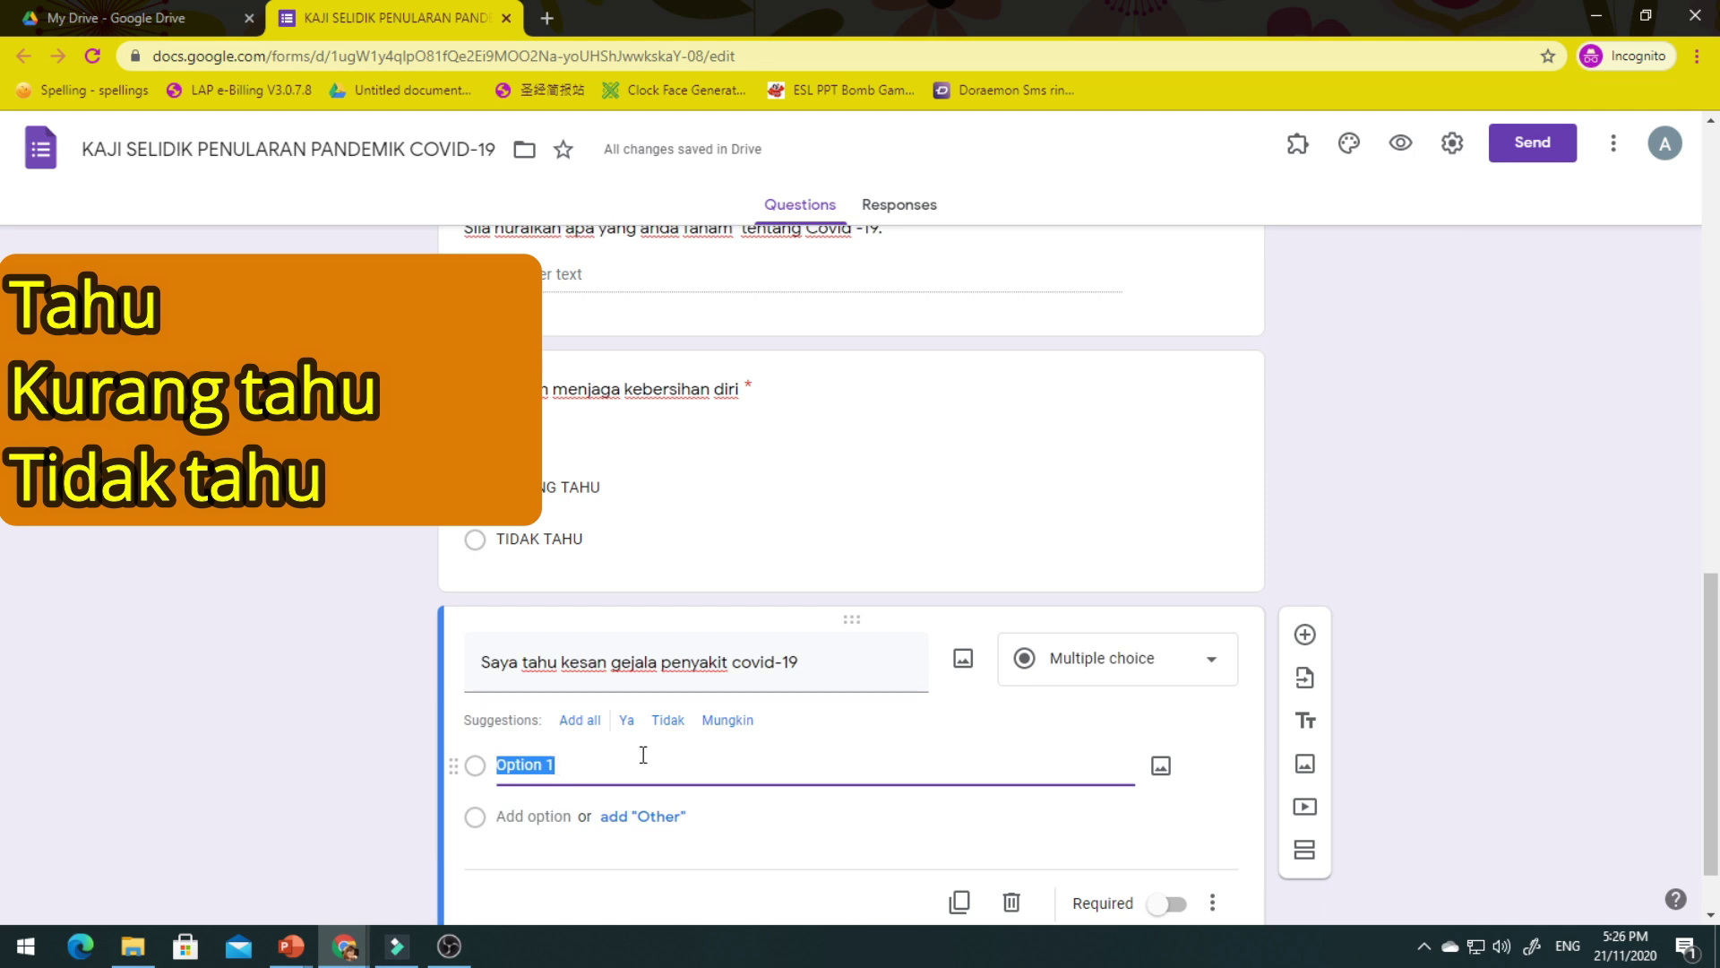
type("TAHU")
left_click(556, 801)
type("KURANG TAHU")
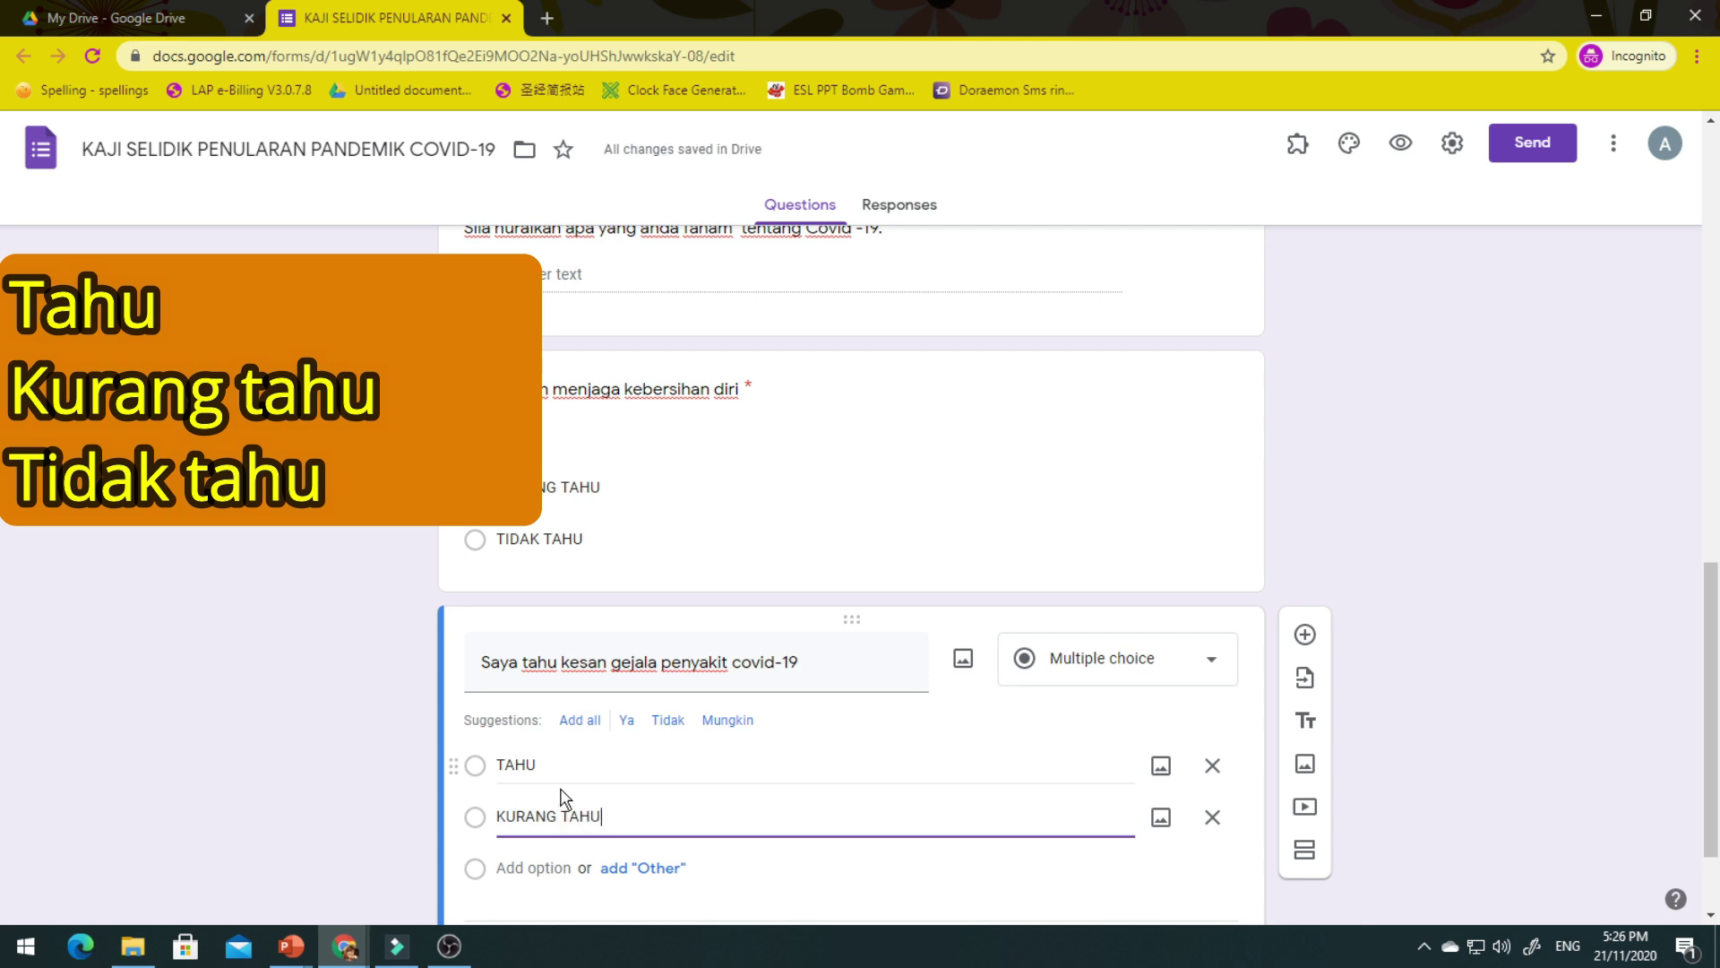
left_click(556, 862)
type("TIDAK TAHU")
Make the question required and add a new question titled 'Saya mengambil langkah pencegahan'.
scroll(565, 862, "down", 2)
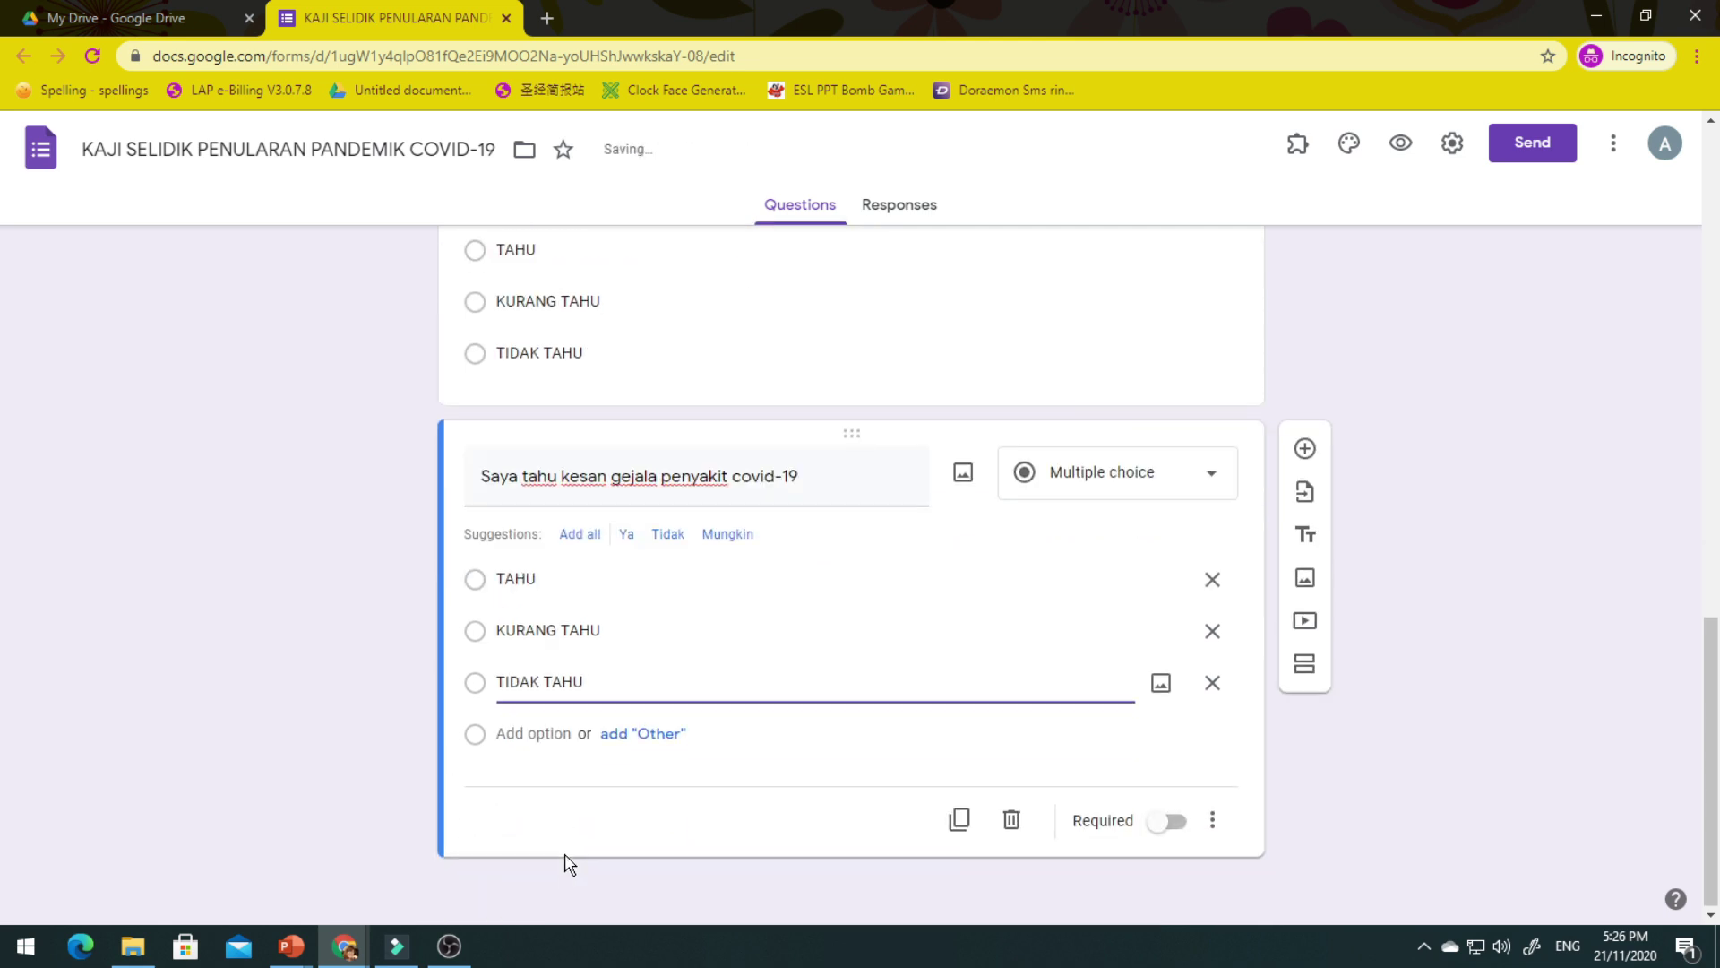
left_click(1177, 822)
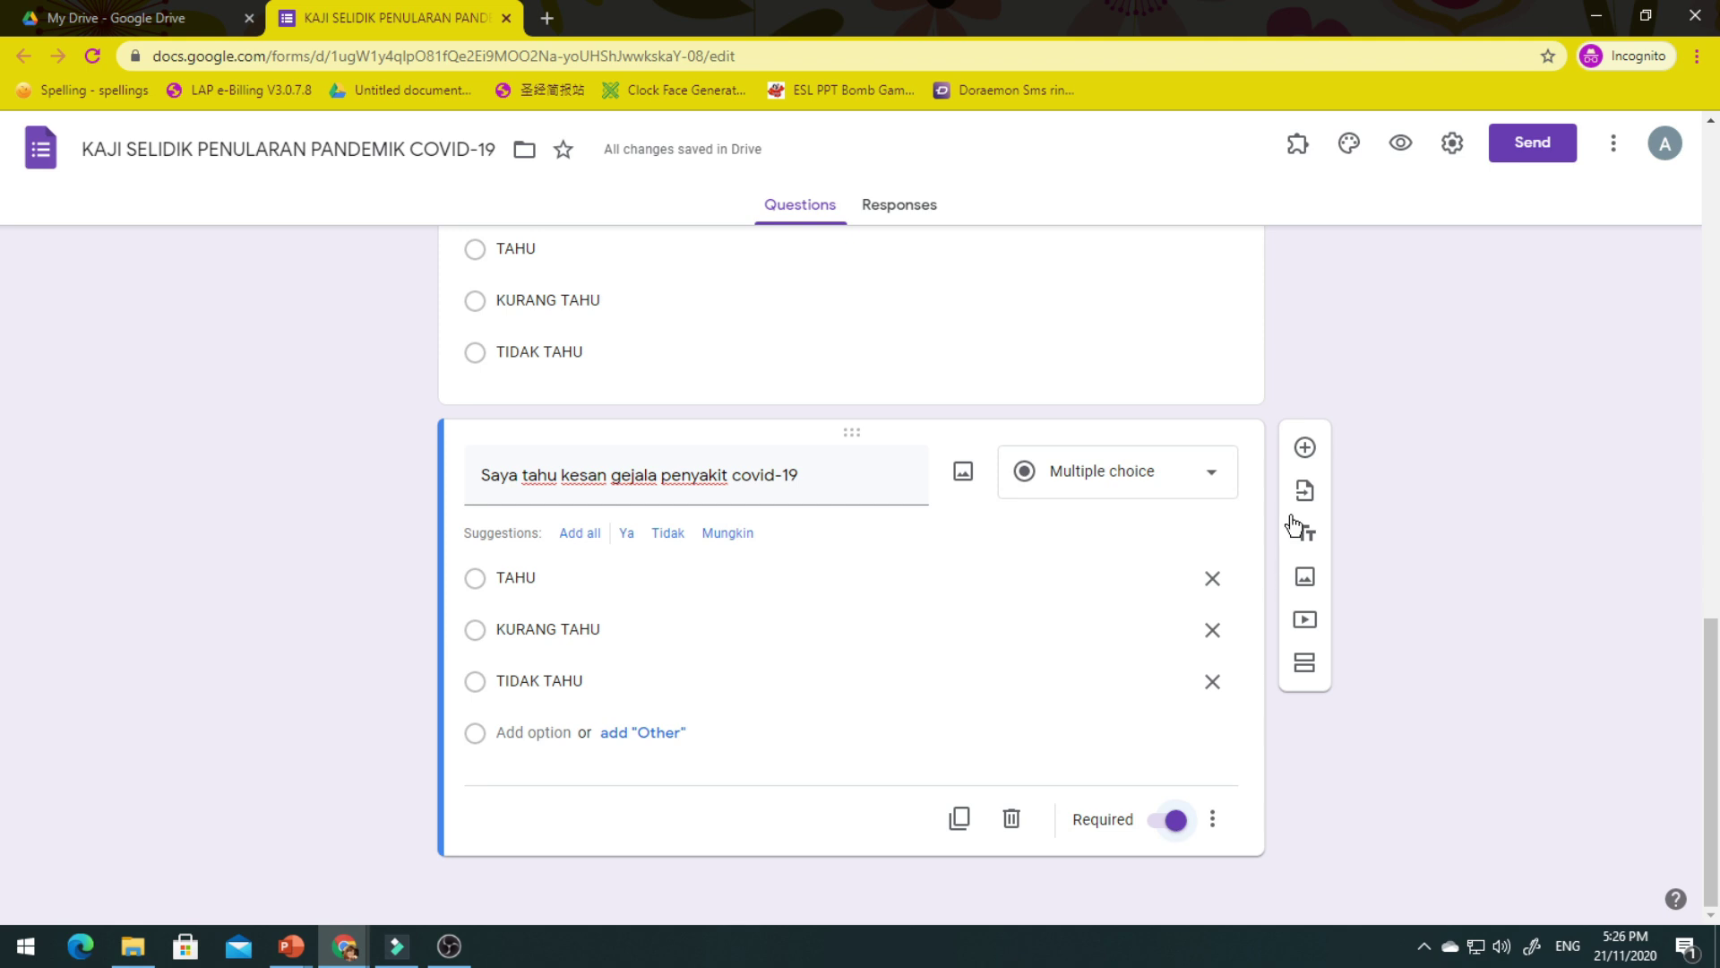
left_click(1306, 453)
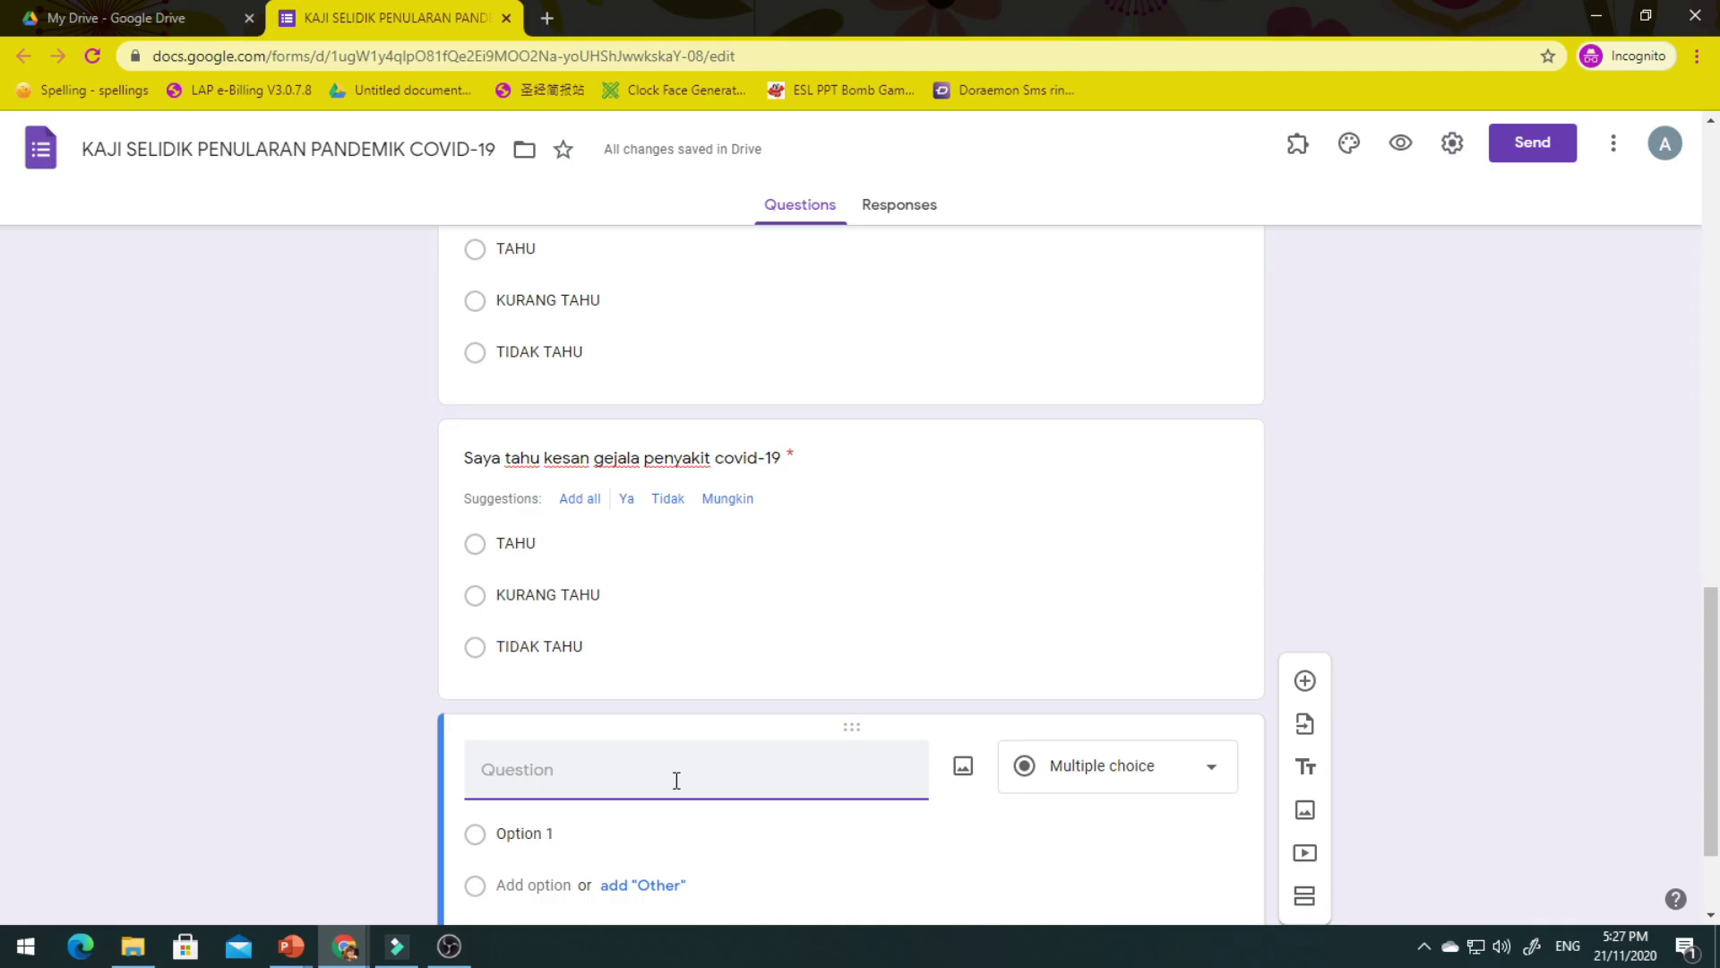
type("Saya mengambil langkah pencegahan")
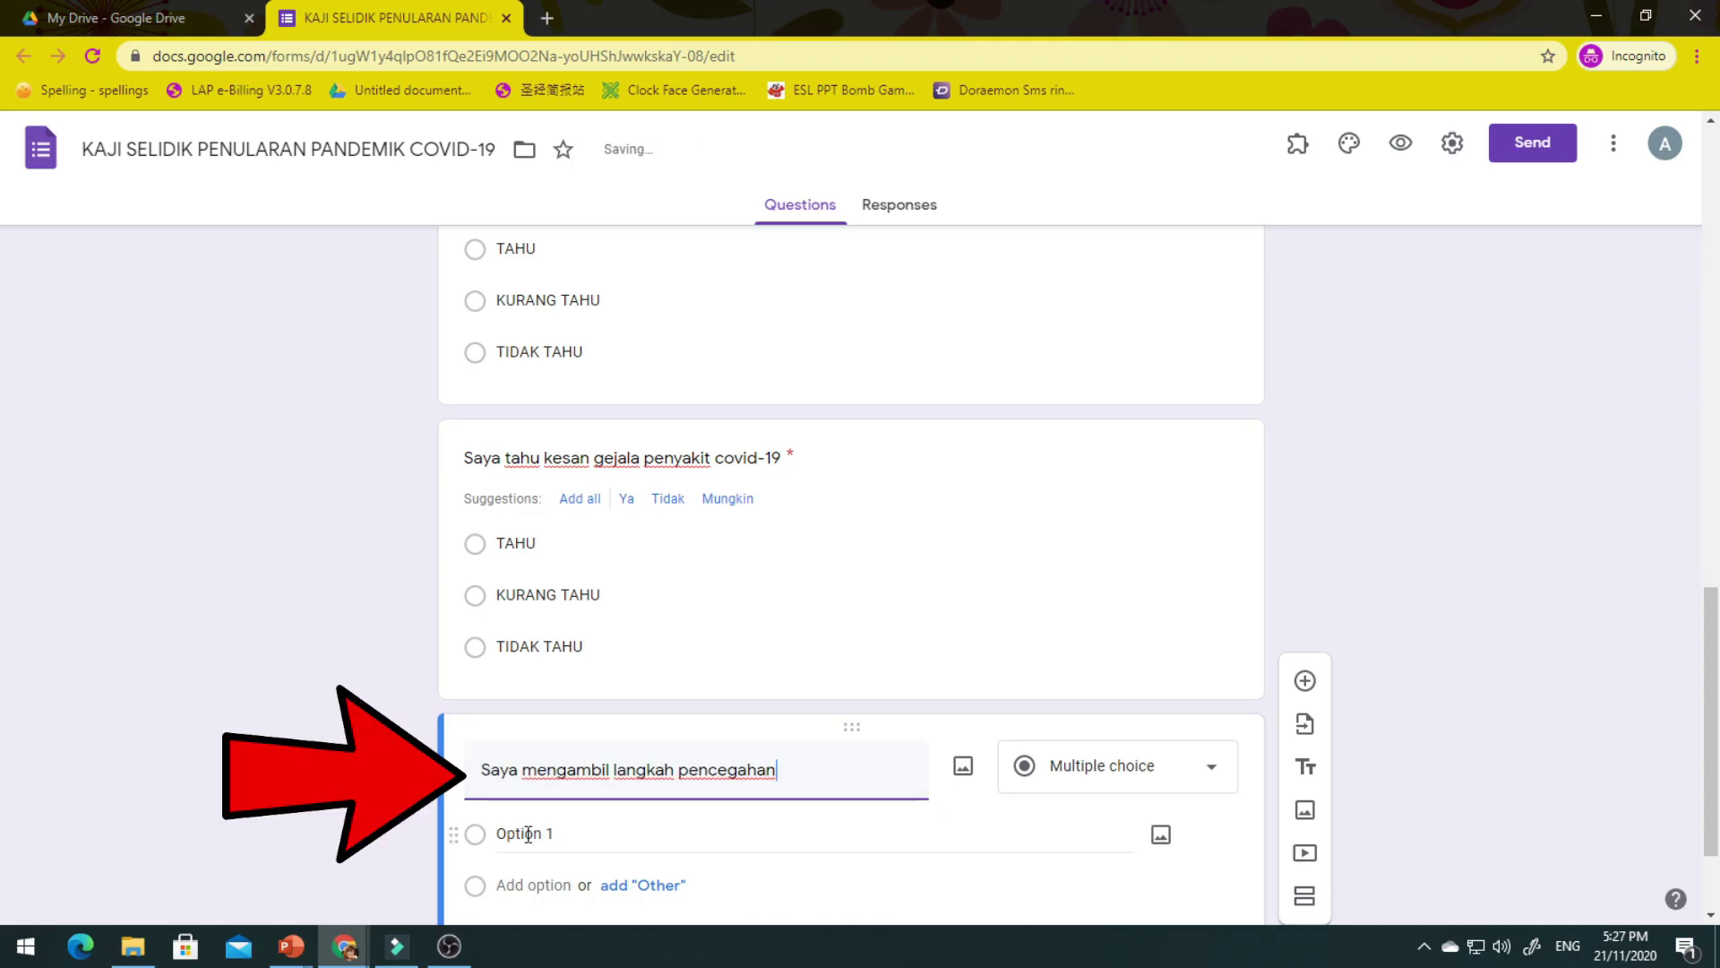
Give 'Saya mengambil langkah pencegahan' options TAHU, KURANG TAHU, TIDAK TAHU, make it required, add another question.
left_click(529, 834)
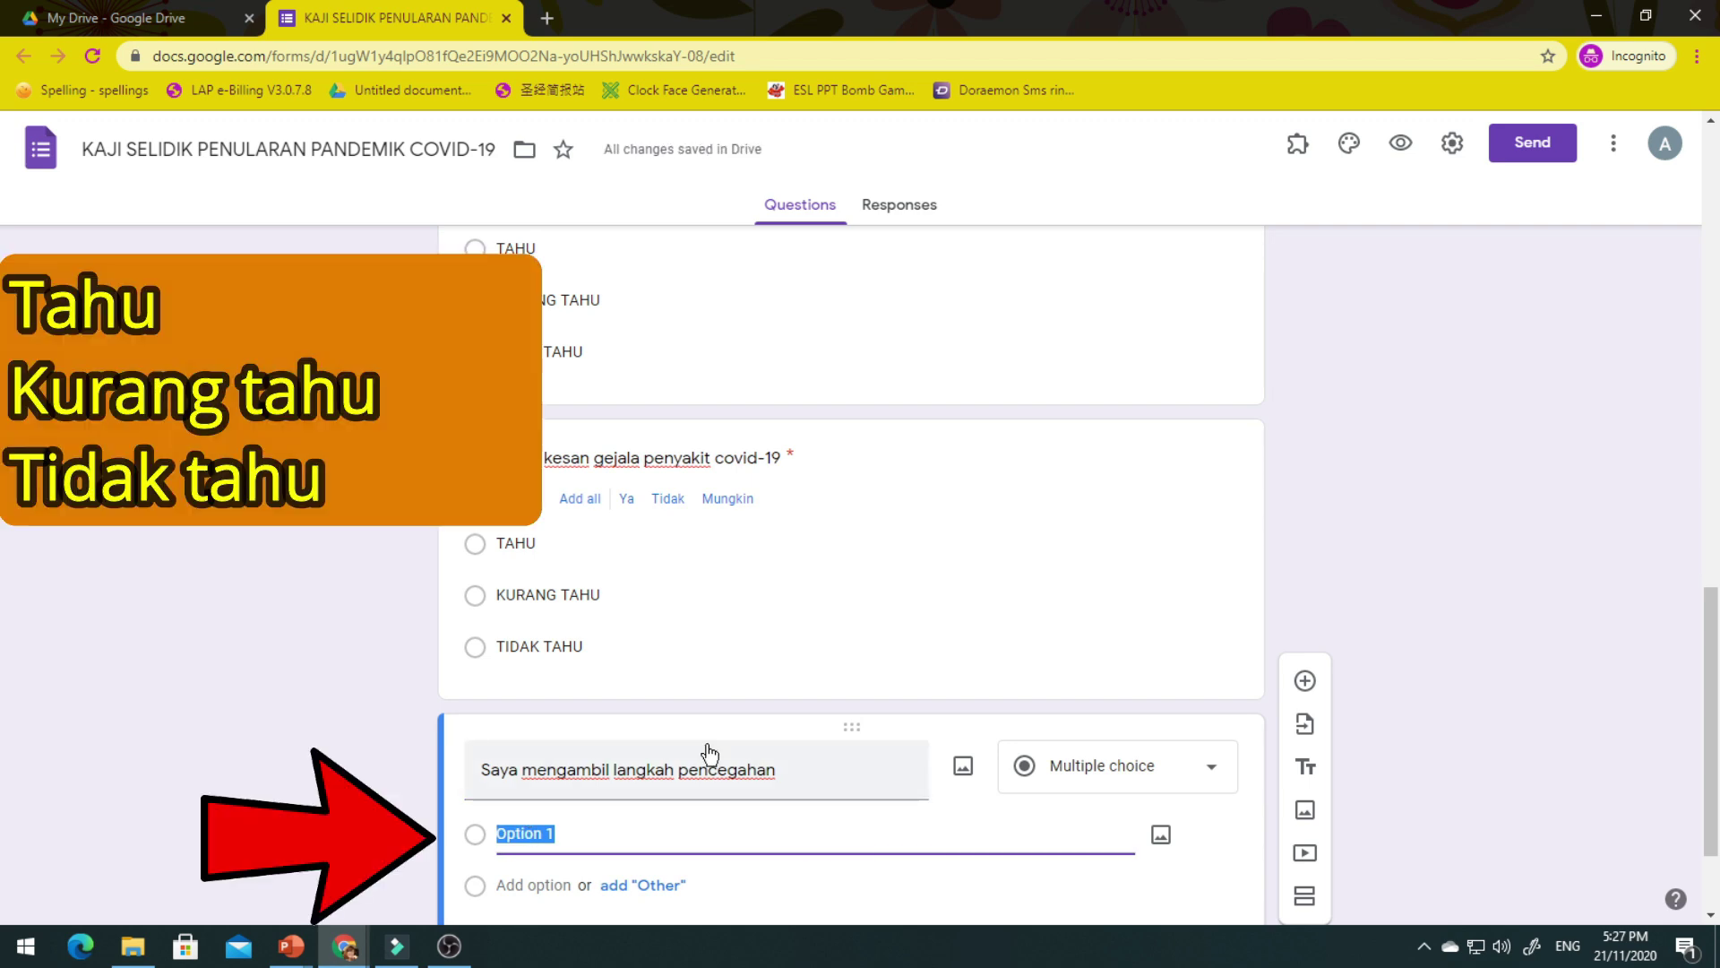
type("TAHU")
left_click(536, 885)
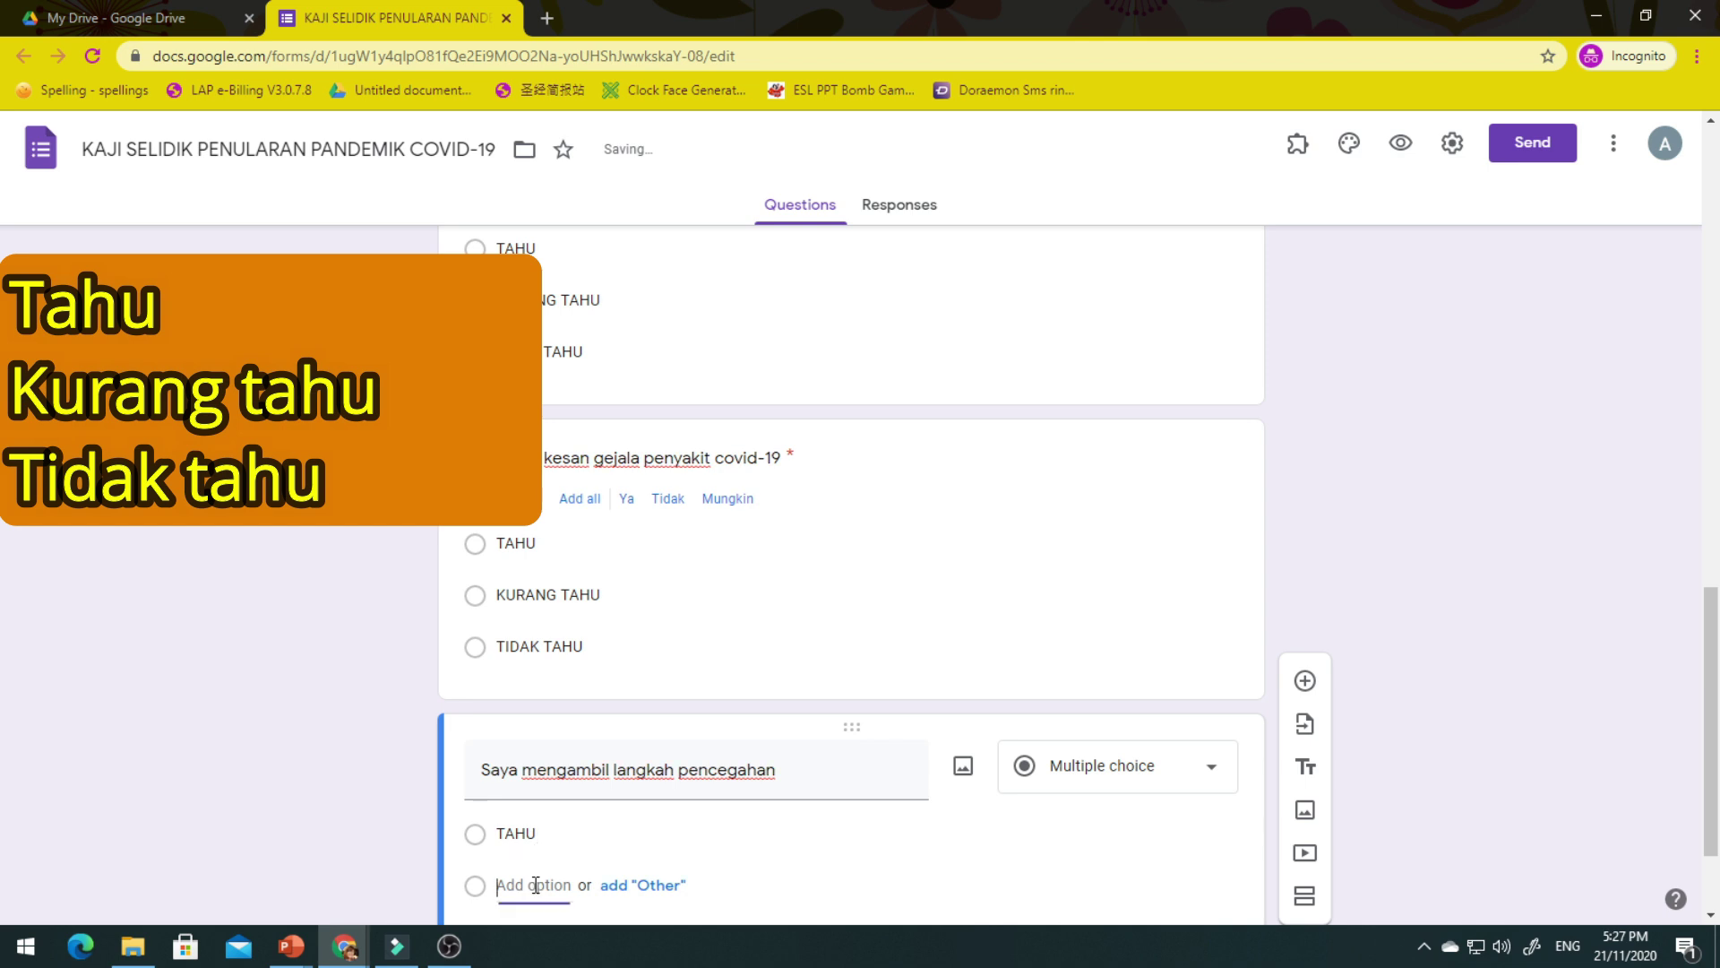
type("KURANG TAHU")
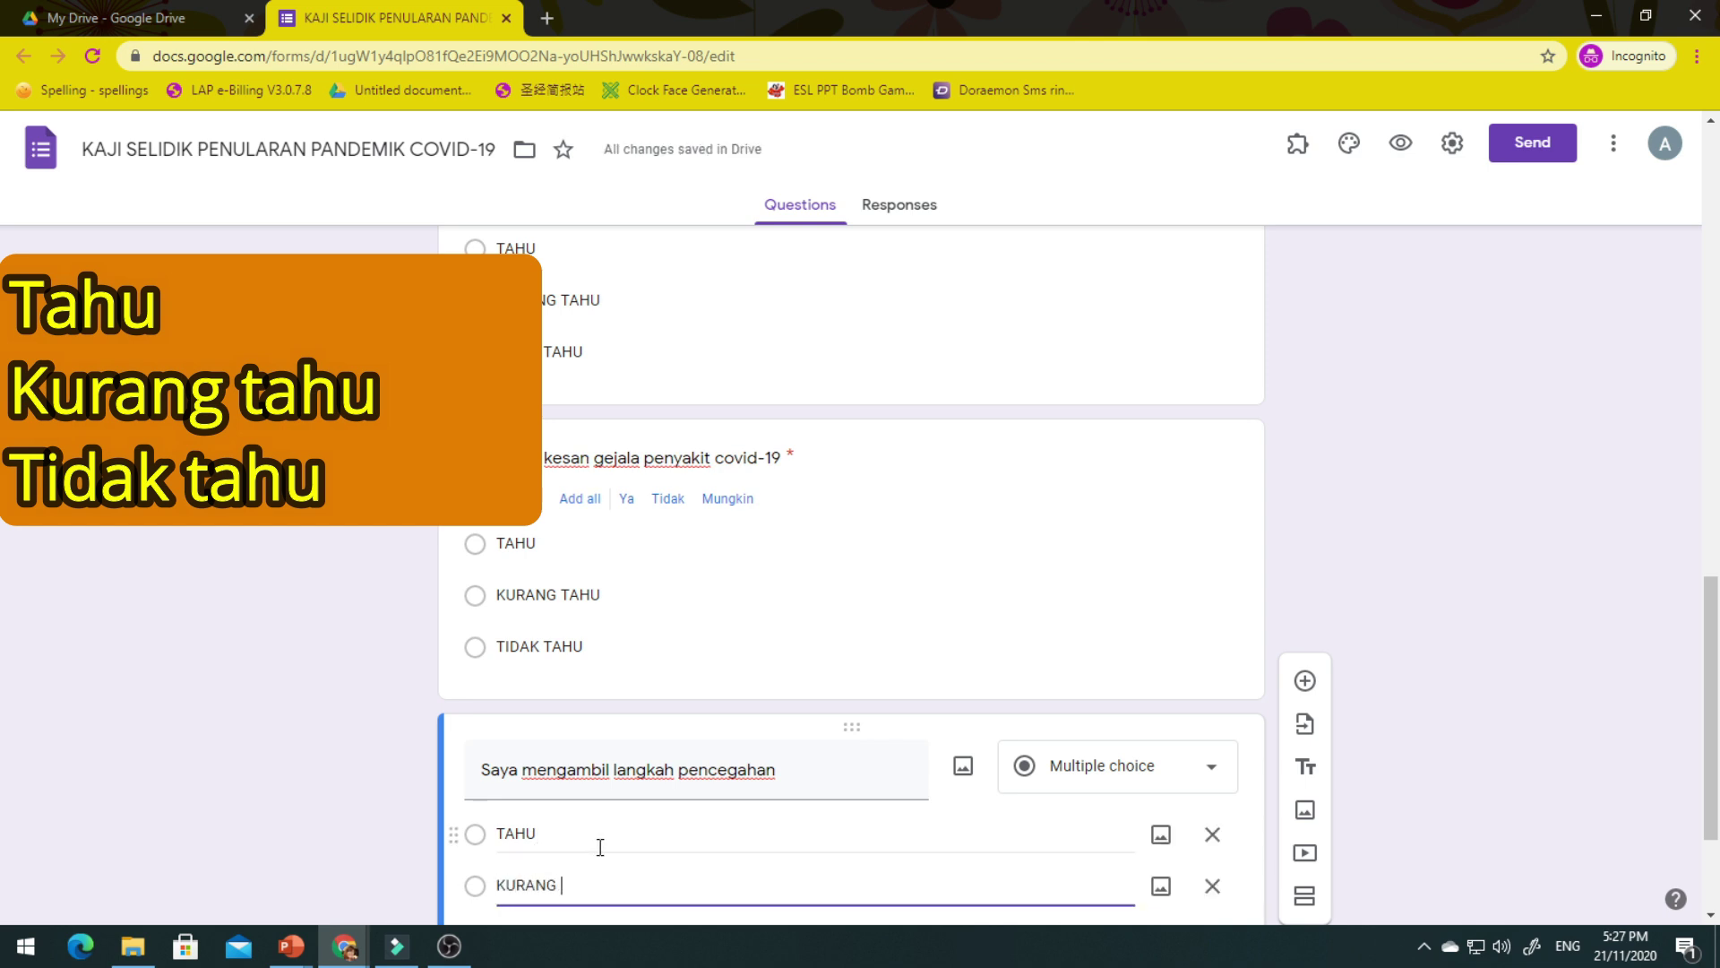
key("Return")
type("TIDAK TAHU")
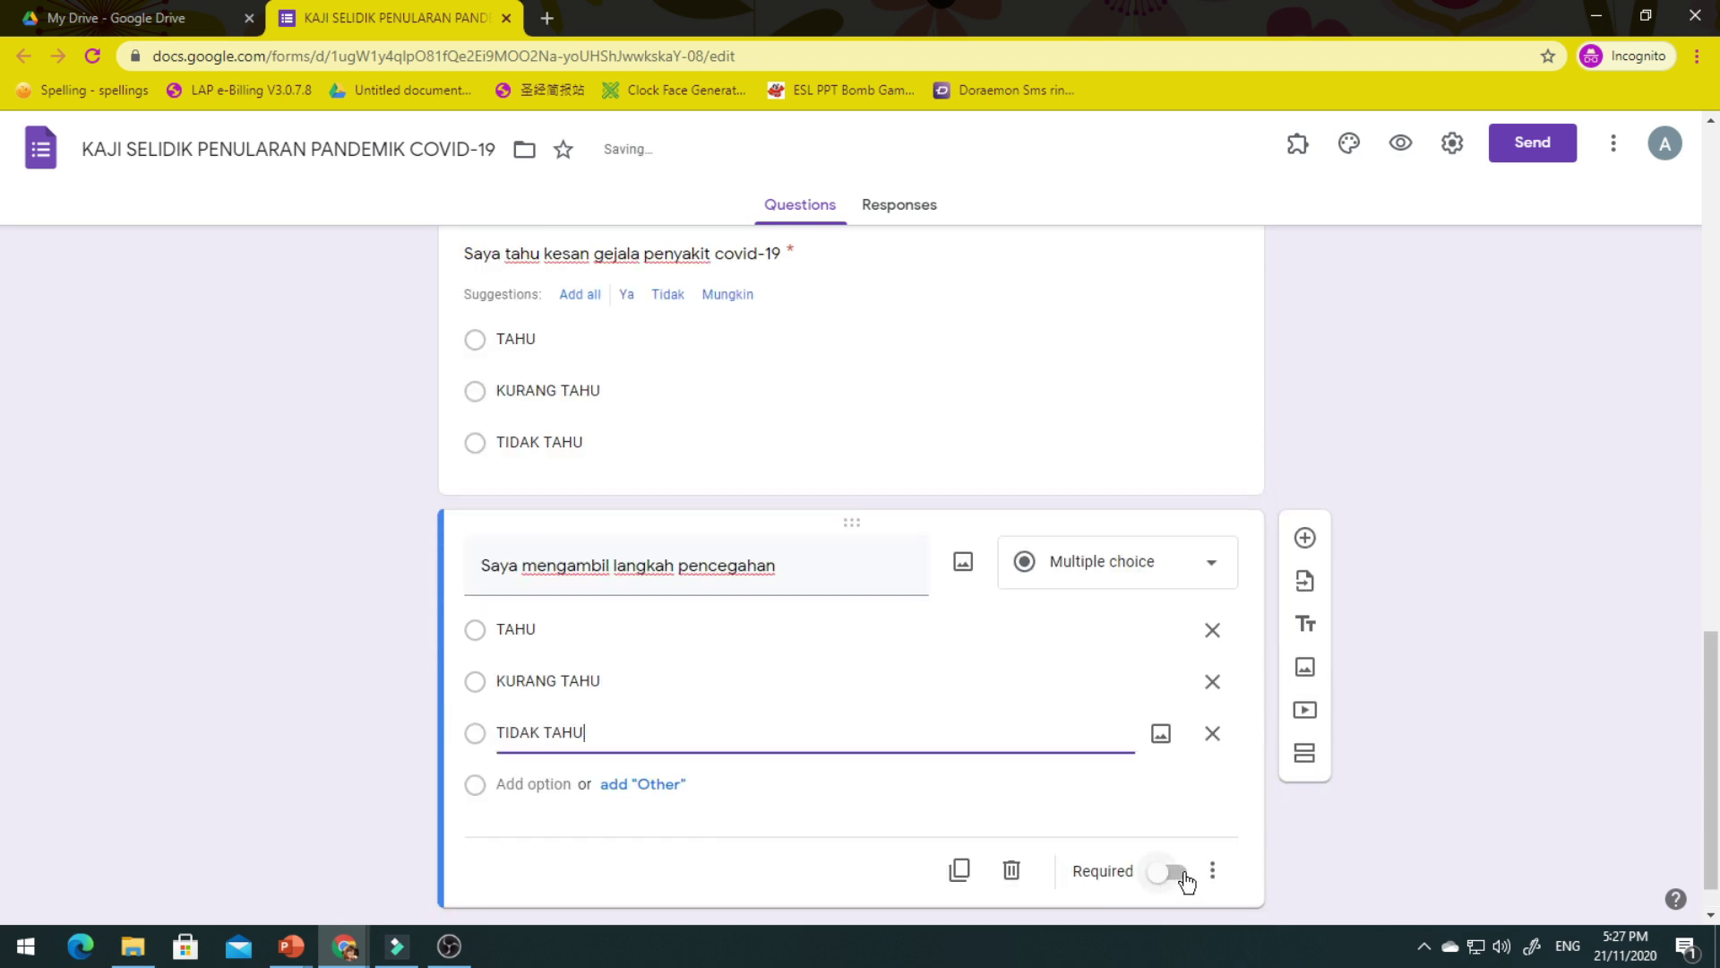
left_click(1175, 871)
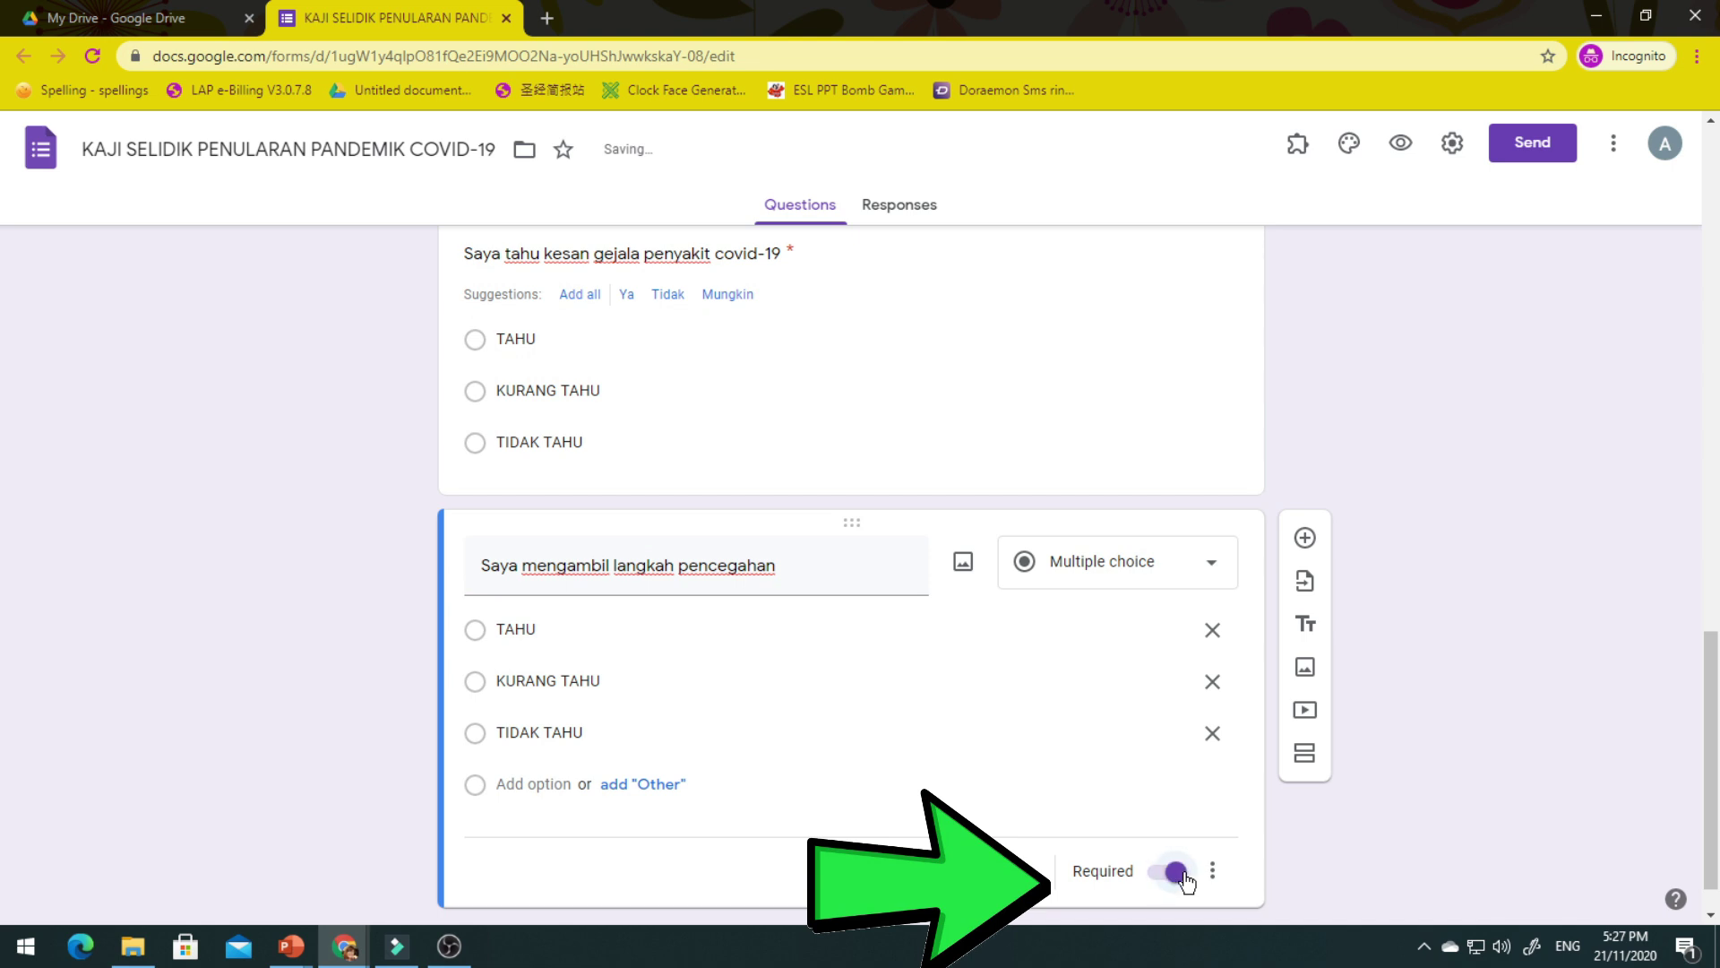
scroll(1187, 882, "down", 1)
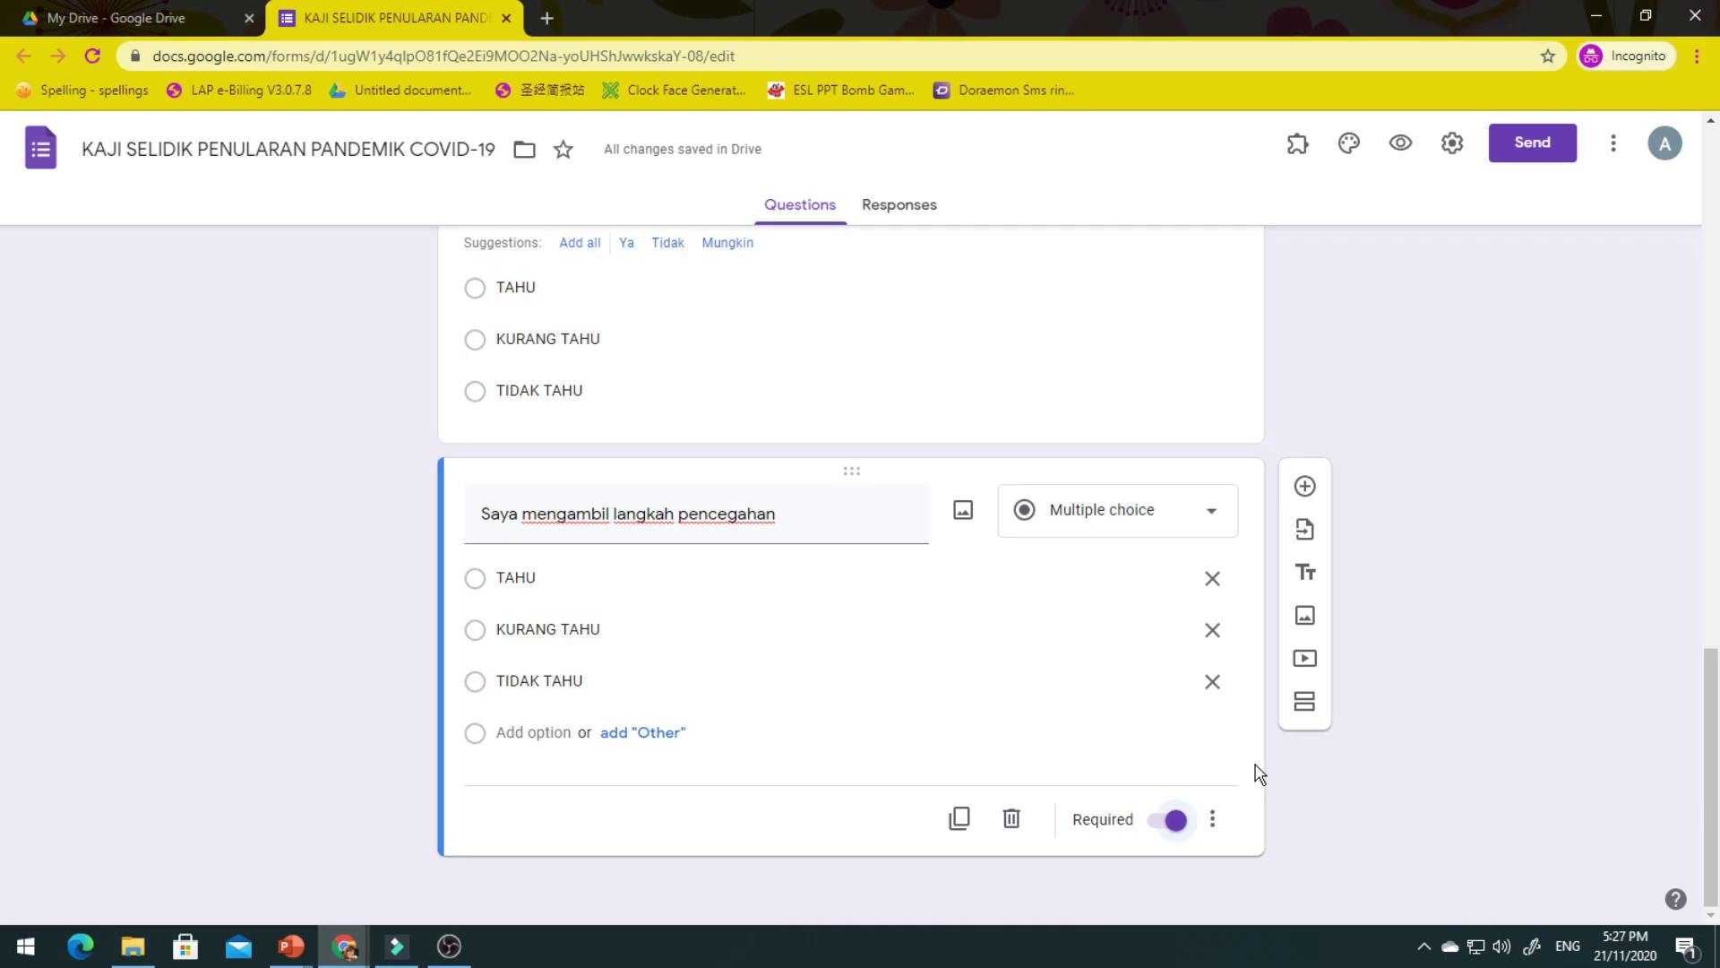
left_click(1304, 486)
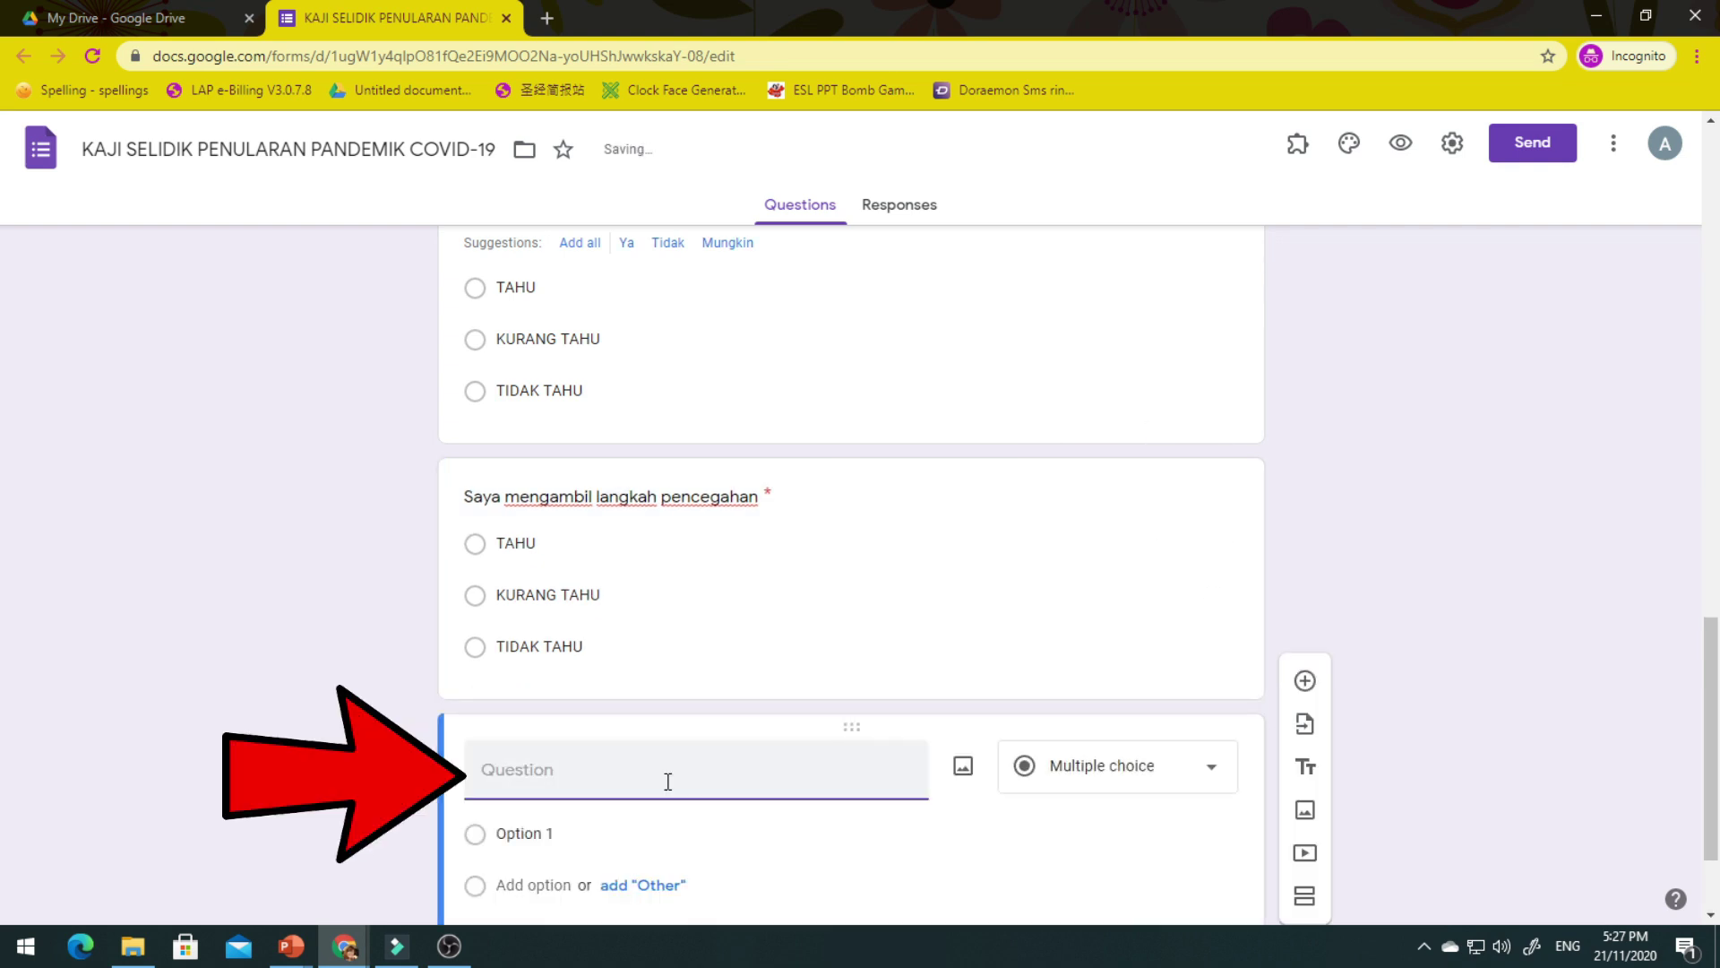
Title the question 'Saya mengambil tahu berita terkini covid-19' with options TAHU, KURANG TAHU, TIDAK TAHU.
type("Saya mengambil tahu berita terkini covid-19")
left_click(645, 834)
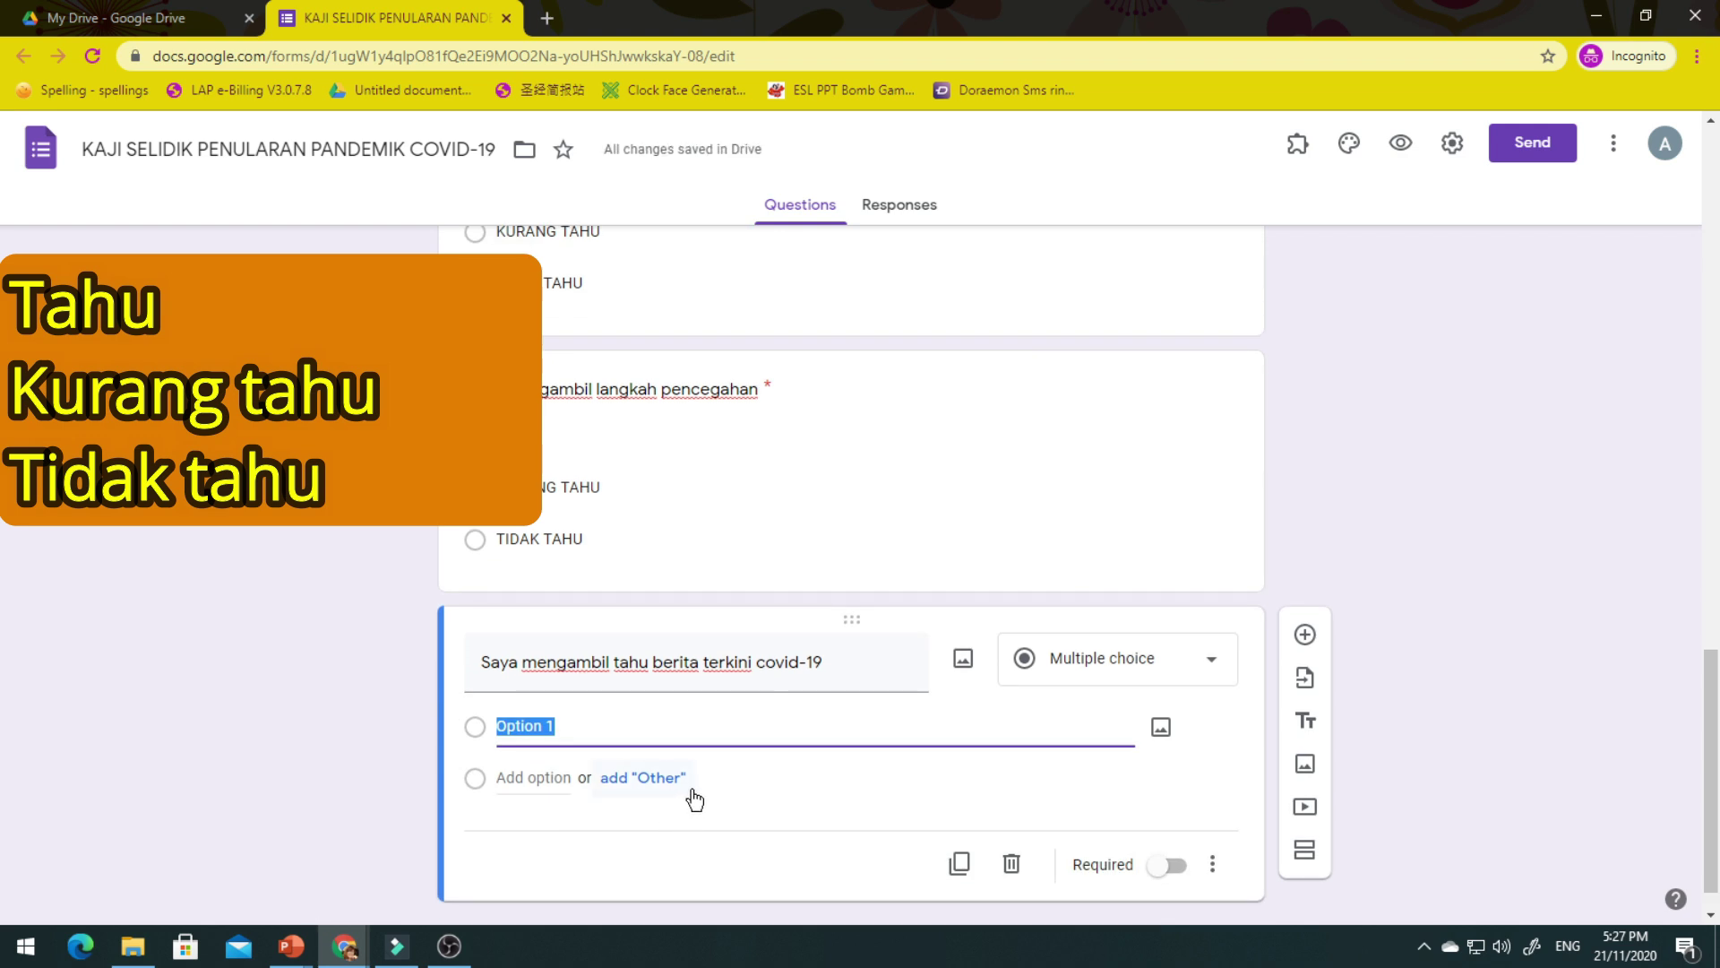
type("TAHU")
key("Return")
type("KURANG TAHU")
key("Return")
type("TIDAK TAHU")
Mark the question required and bring up the form's theme options.
scroll(883, 826, "down", 2)
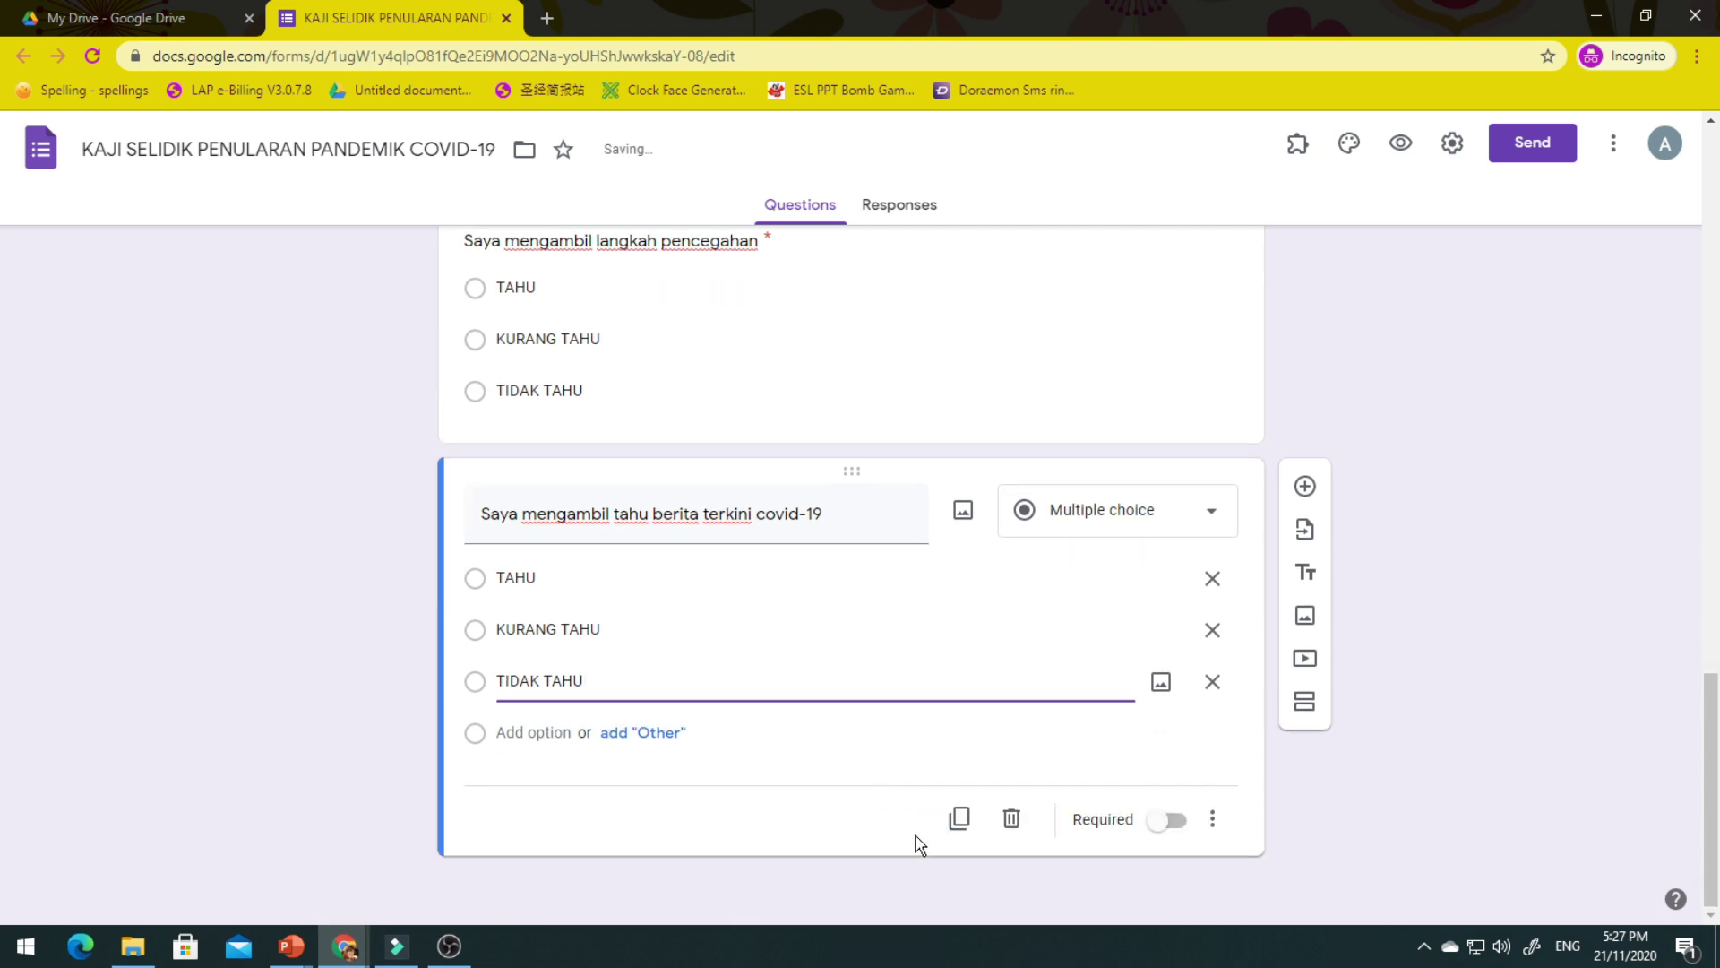
left_click(1171, 821)
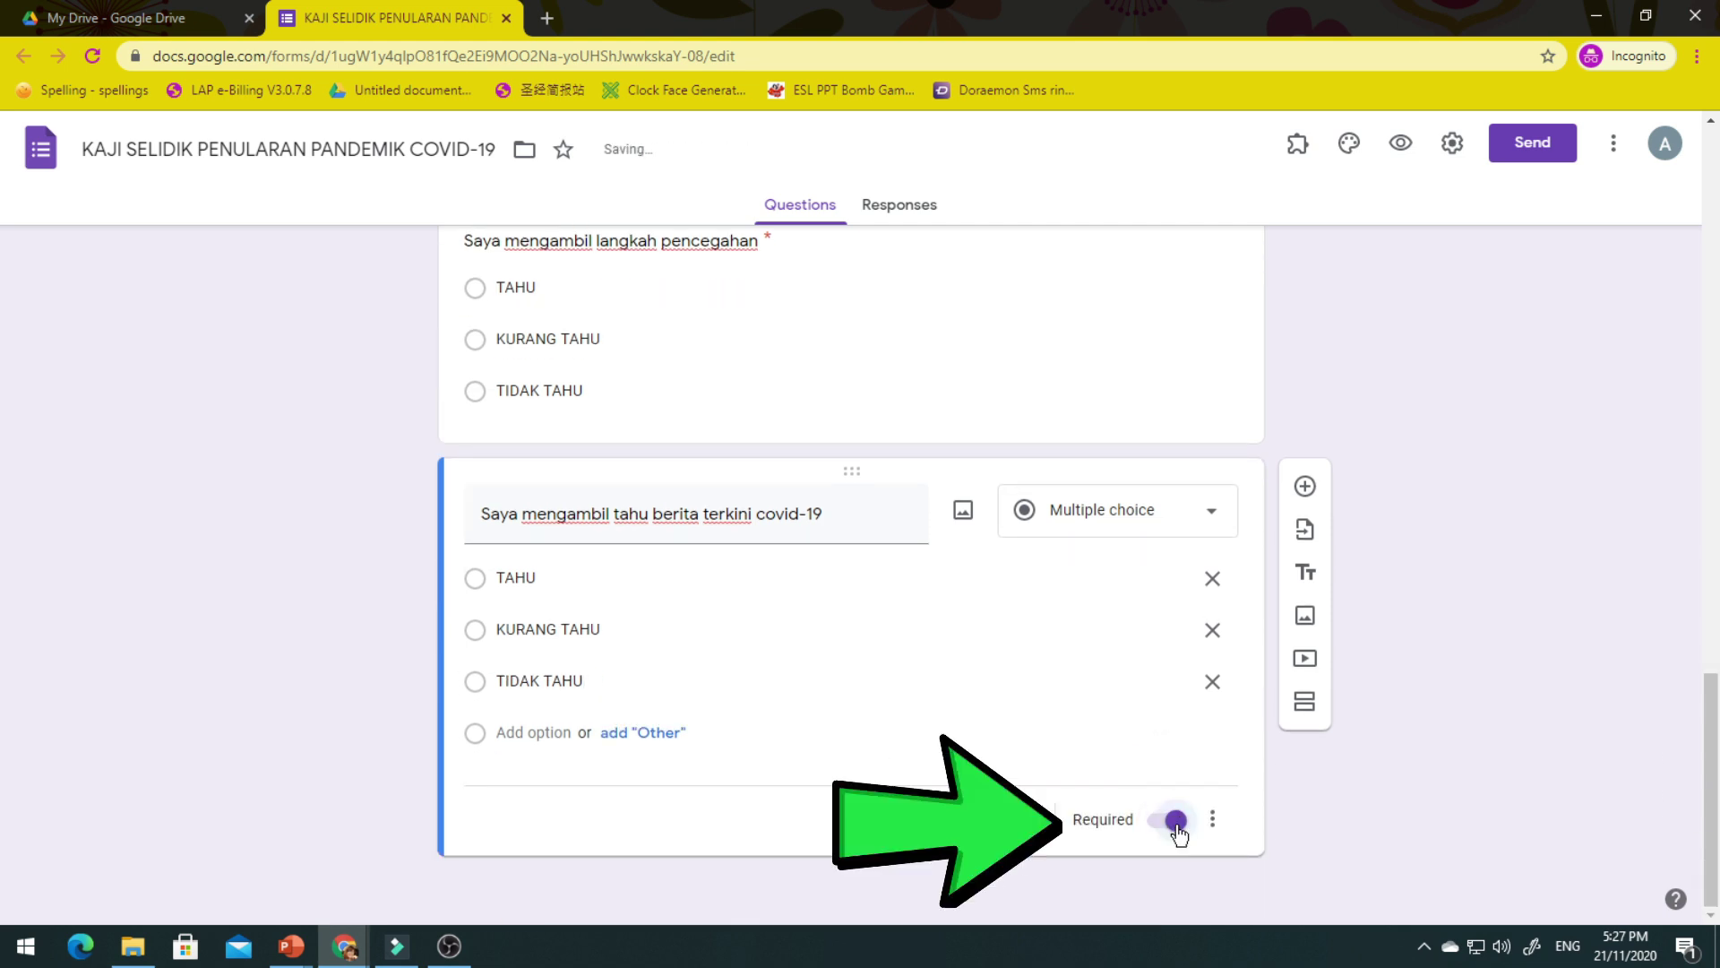
scroll(1173, 838, "up", 2)
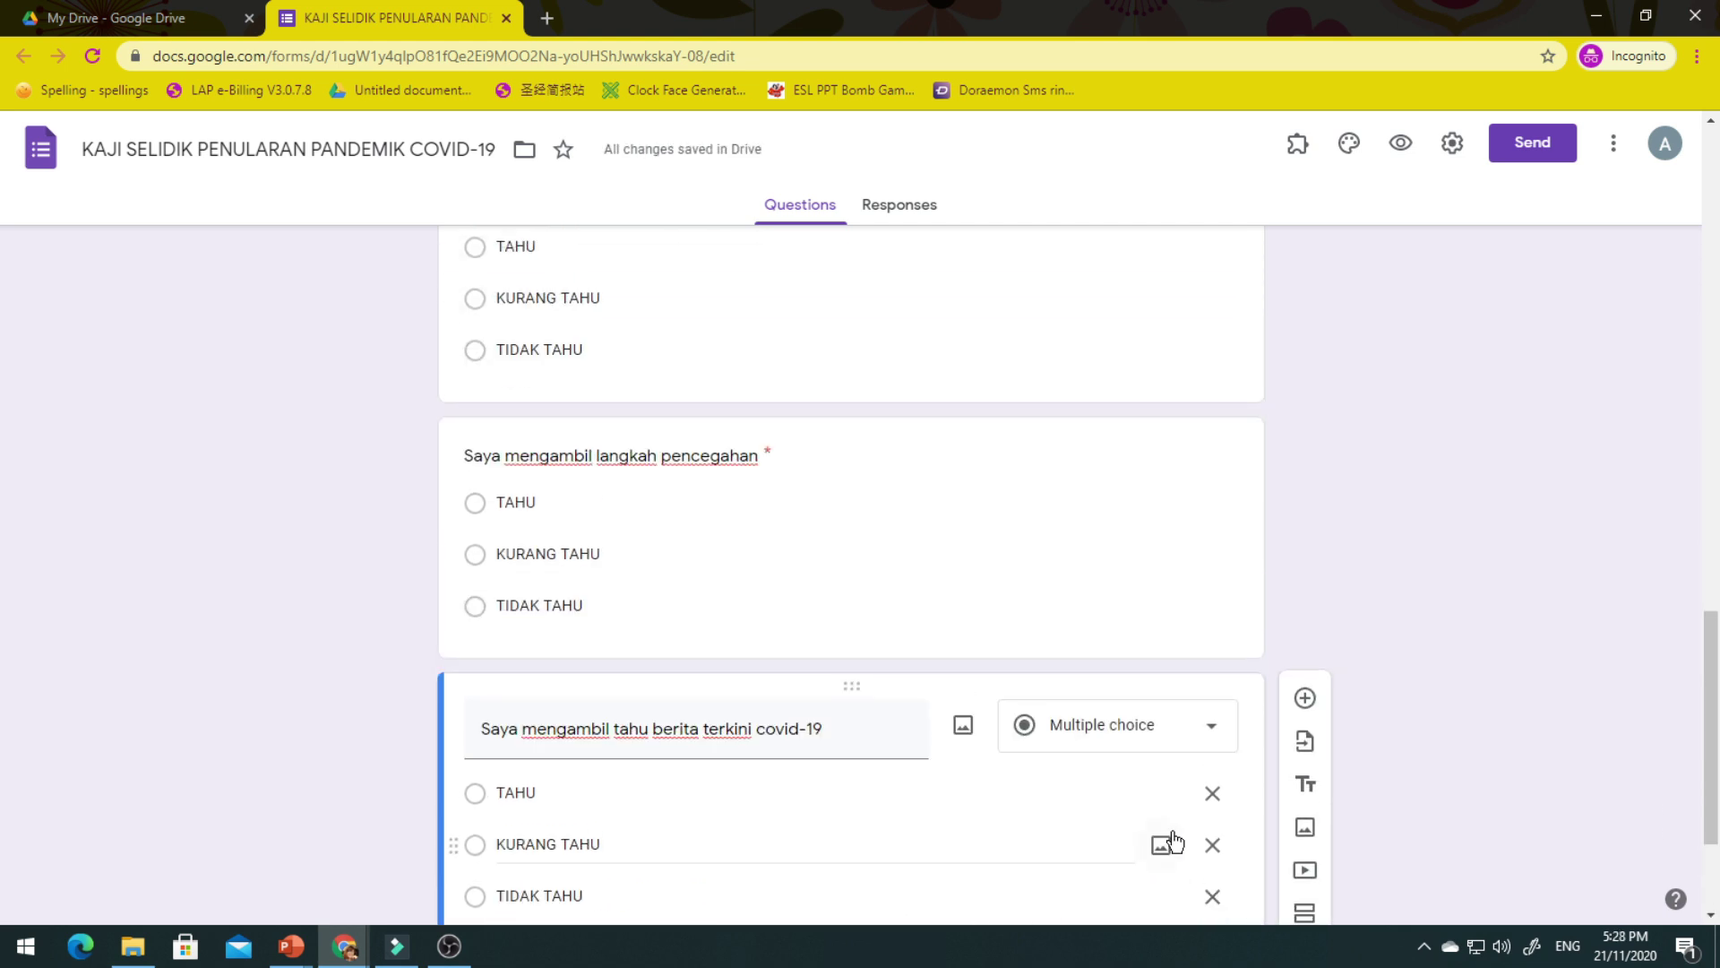
scroll(1174, 838, "up", 5)
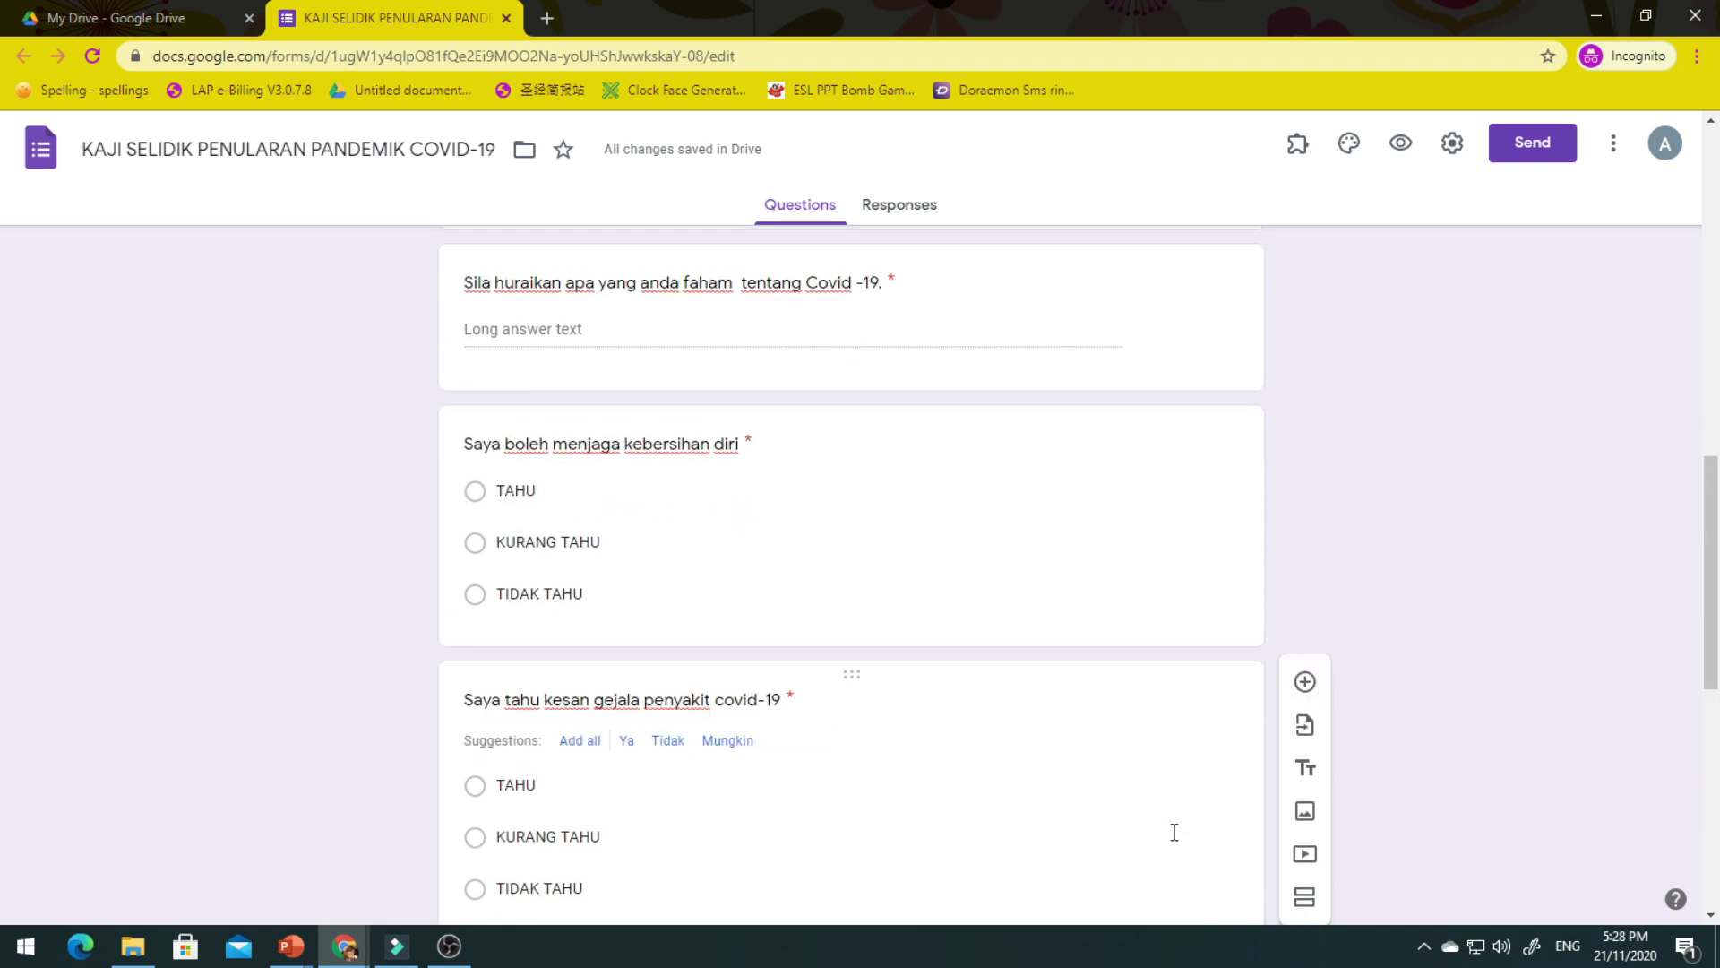
scroll(1174, 832, "up", 10)
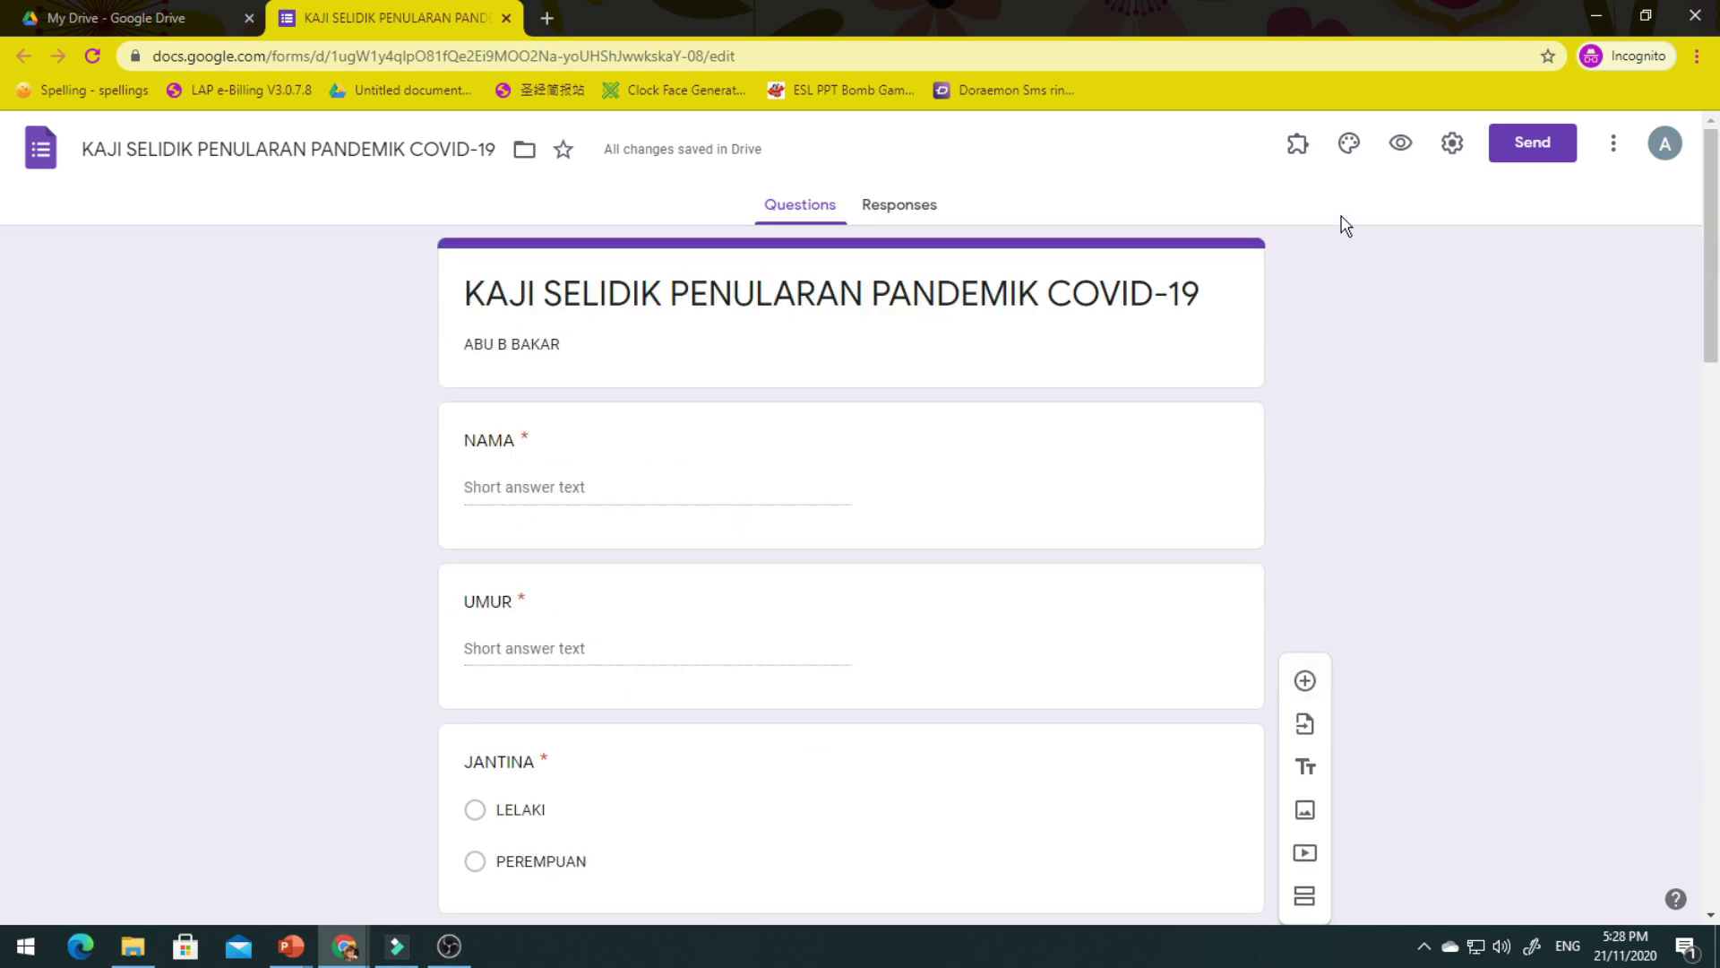
left_click(1348, 146)
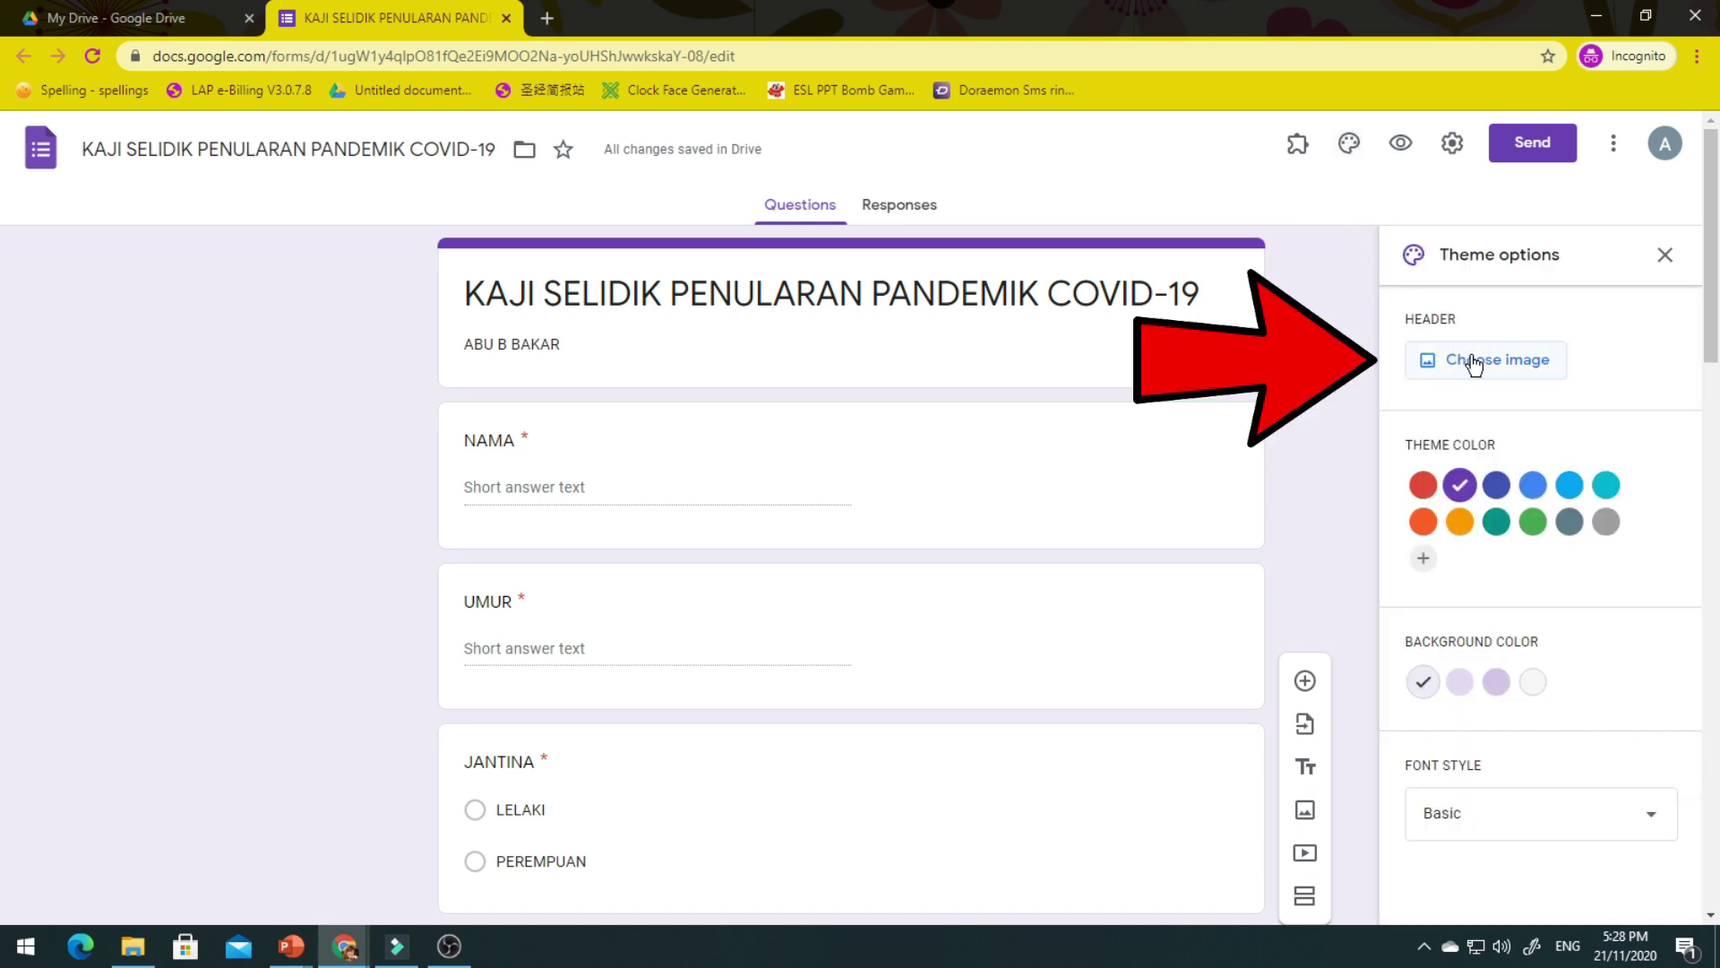
Insert the ladybird Themes picture as the header image, then start sending the form by e-mail.
left_click(1475, 364)
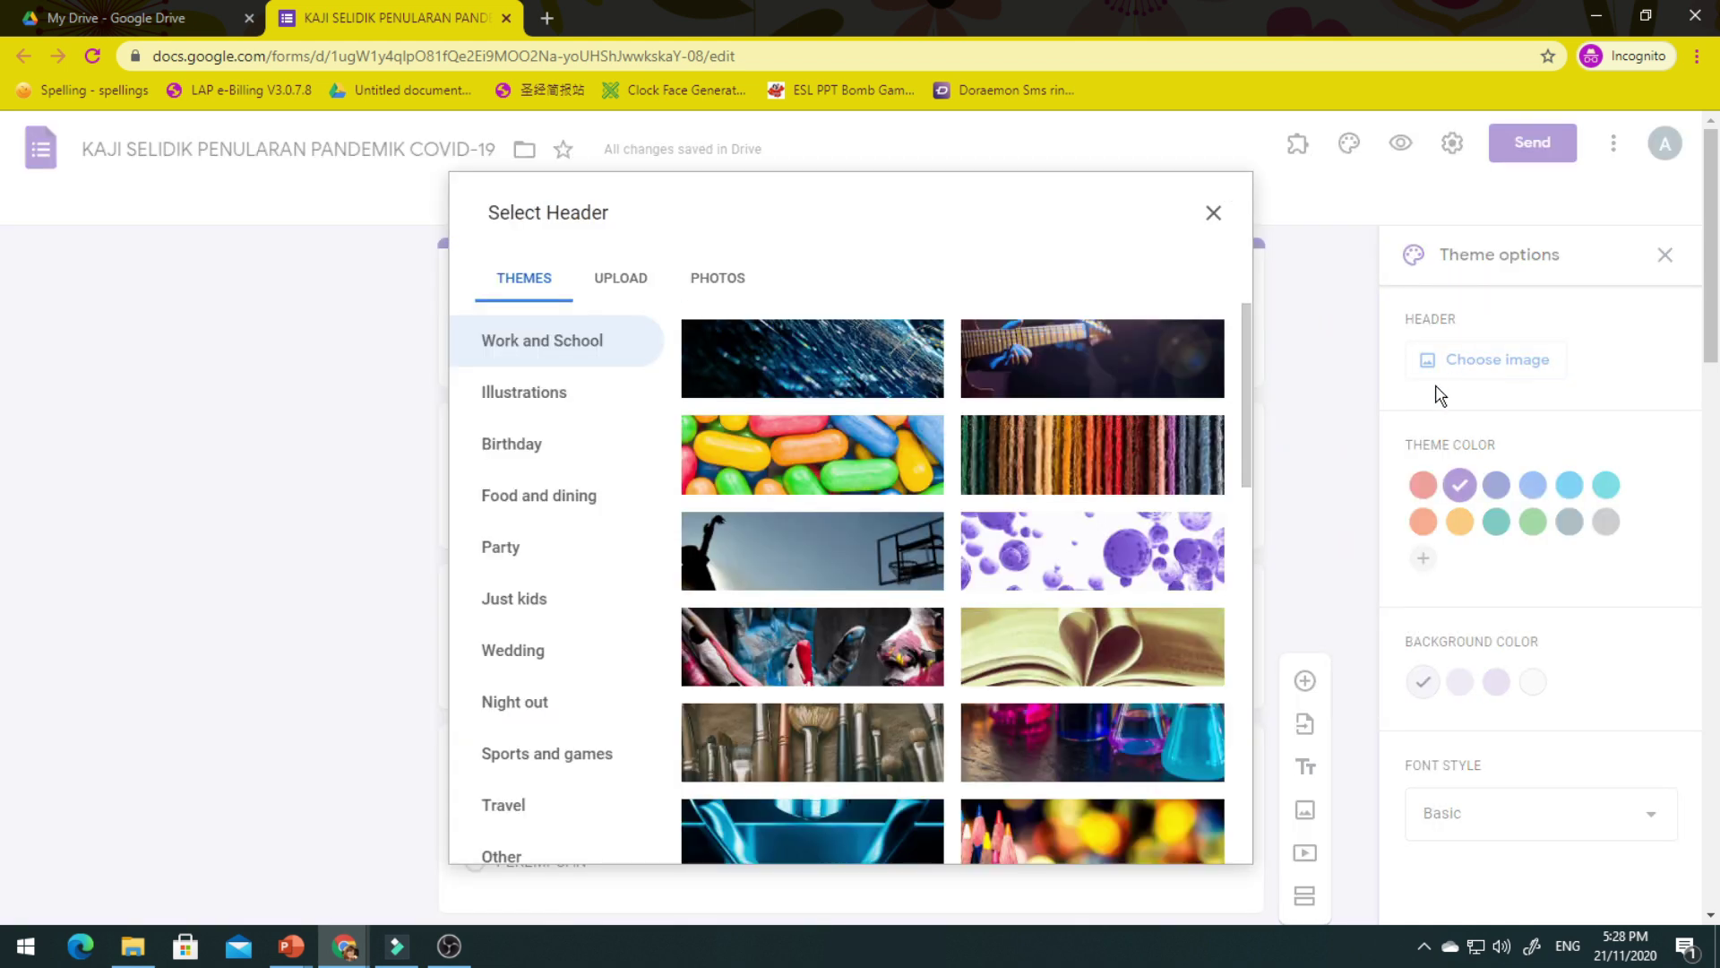
scroll(1061, 706, "down", 1)
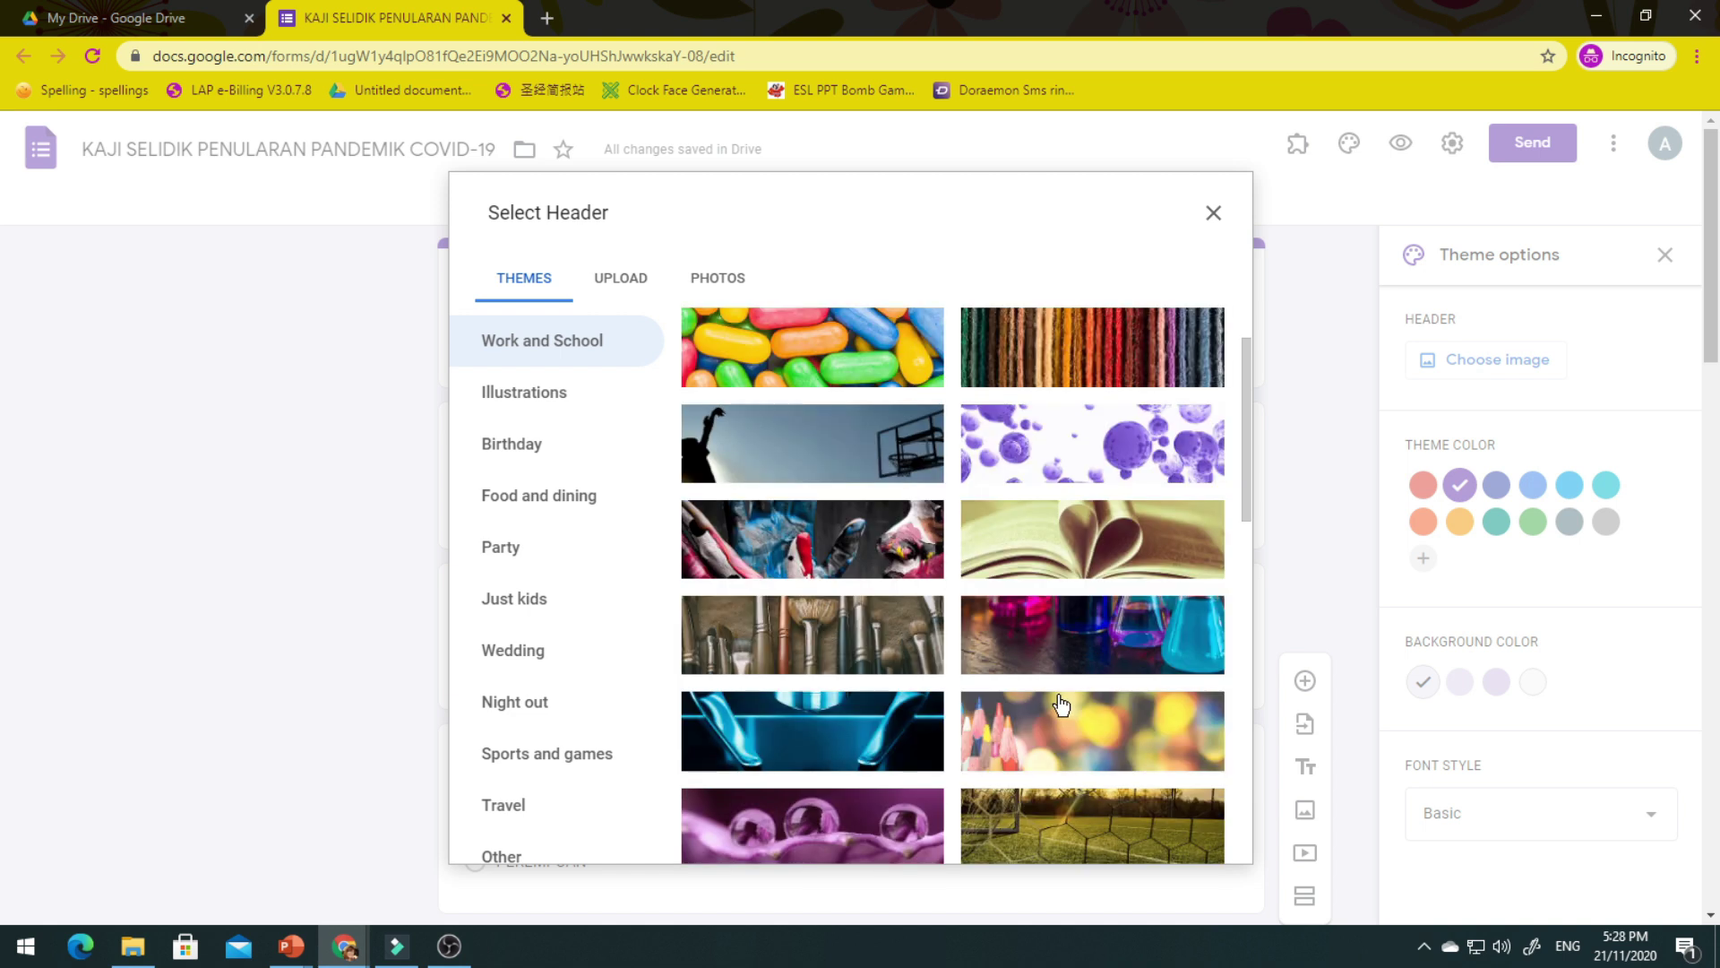
scroll(1061, 705, "down", 8)
scroll(1061, 705, "down", 3)
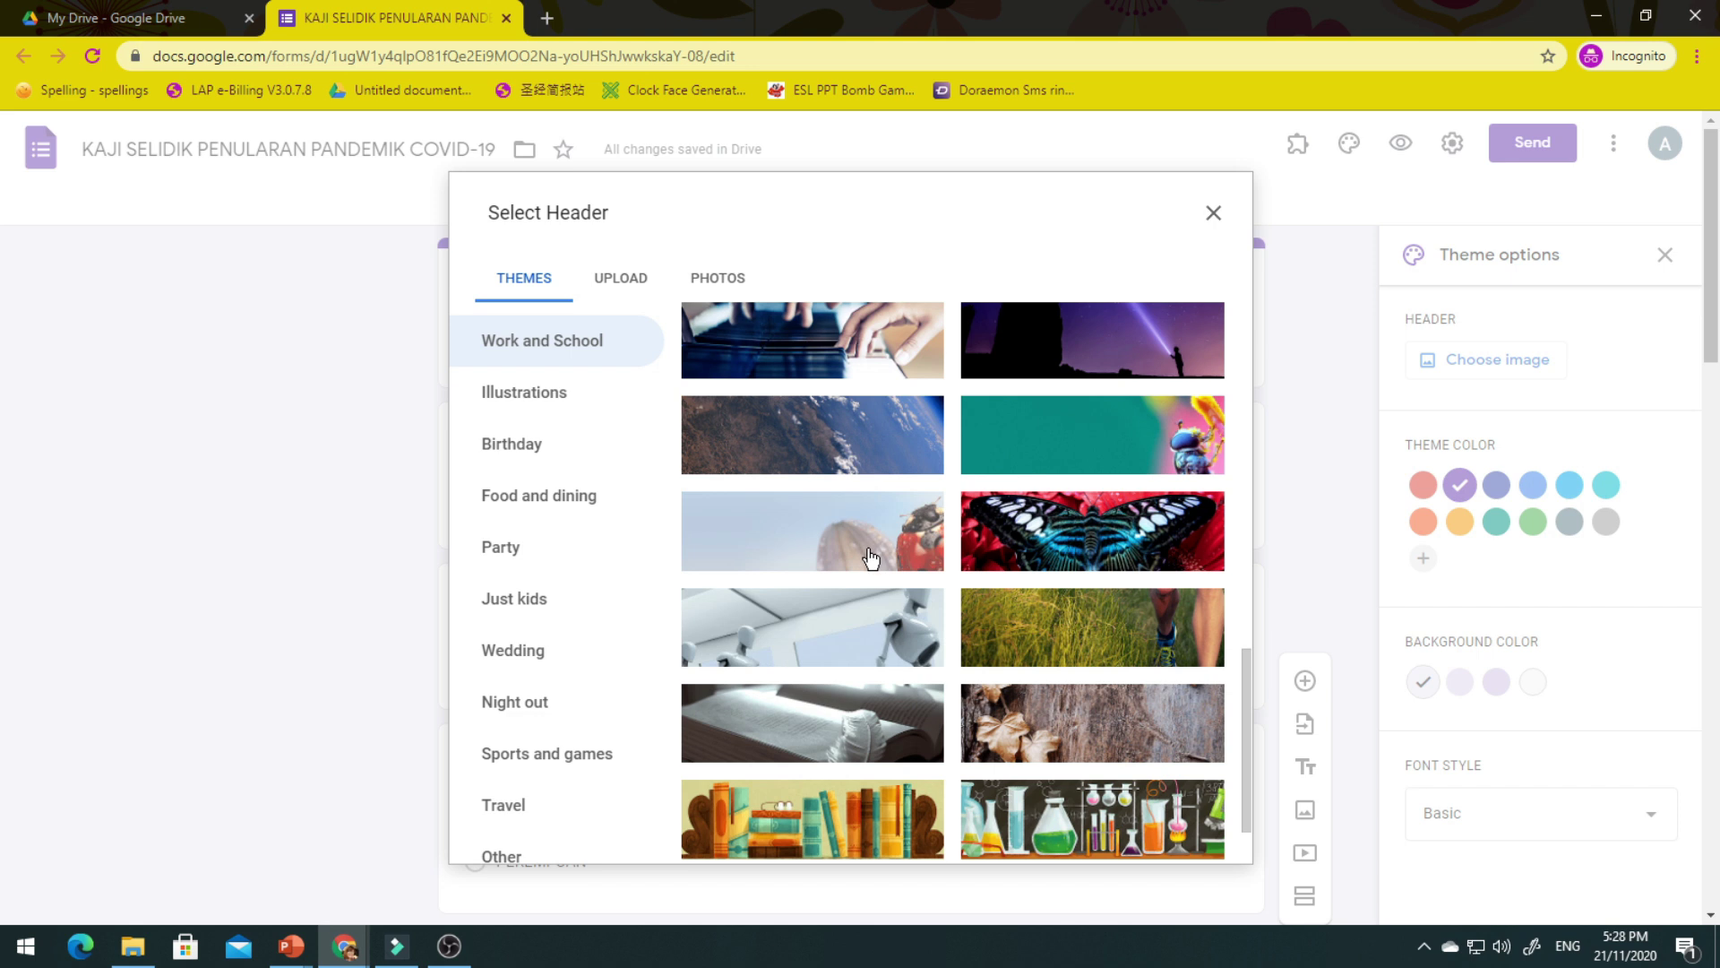
left_click(867, 556)
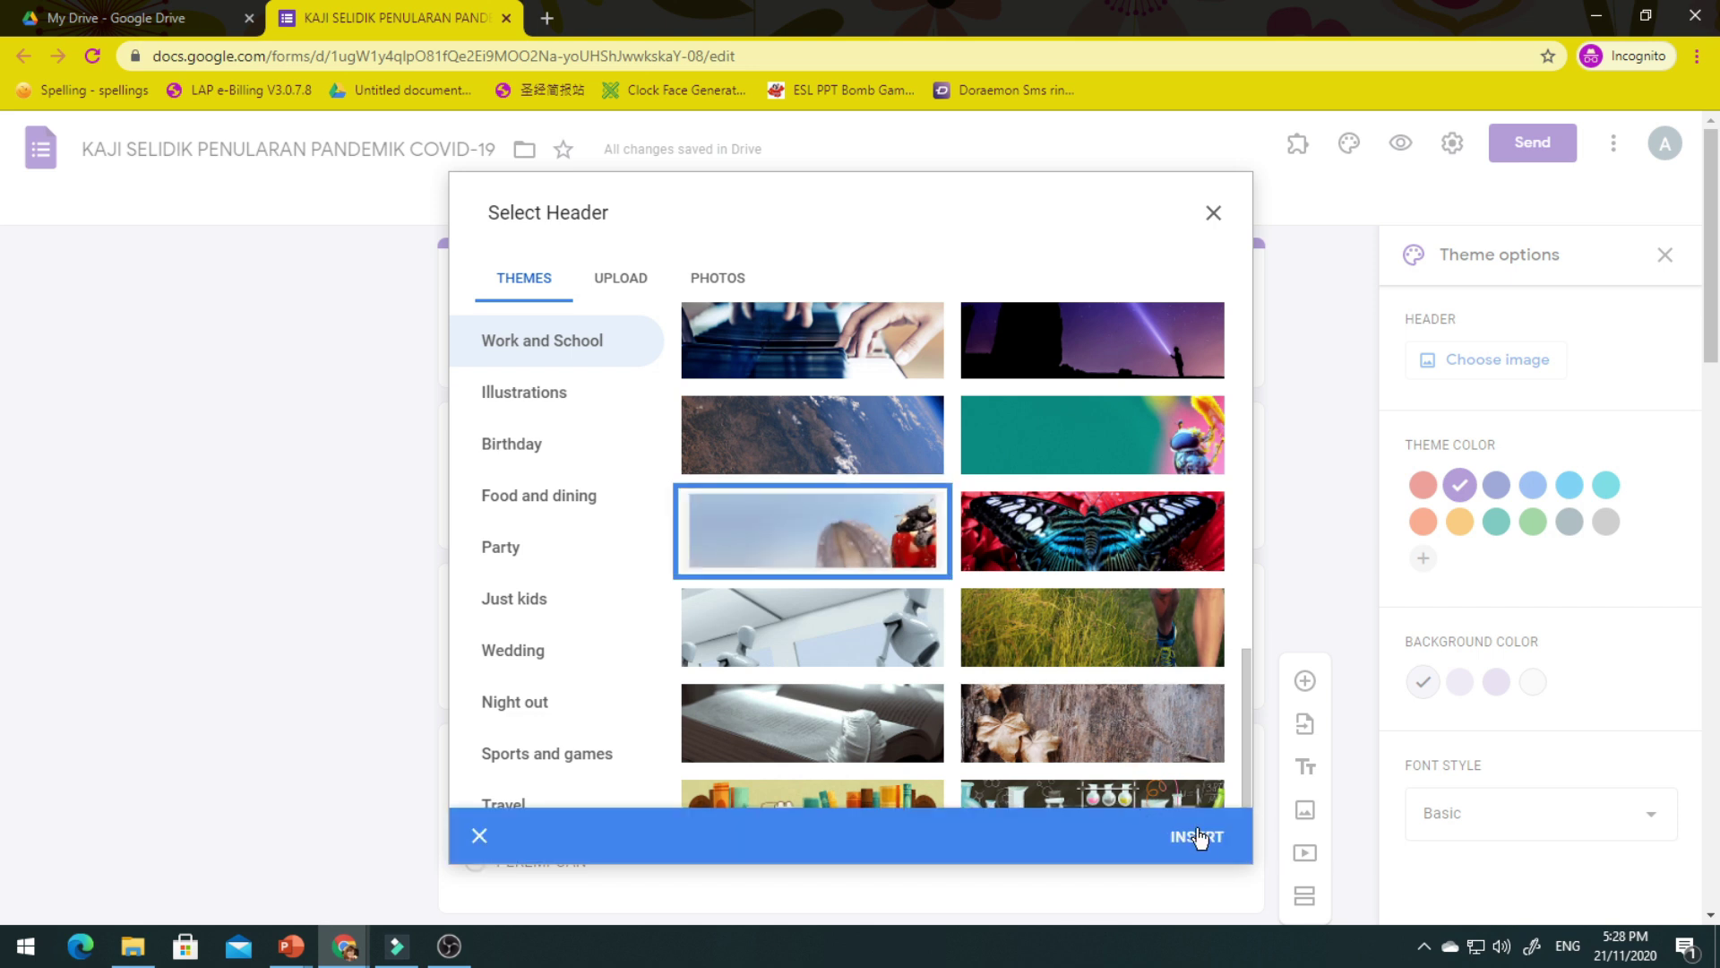
left_click(1199, 837)
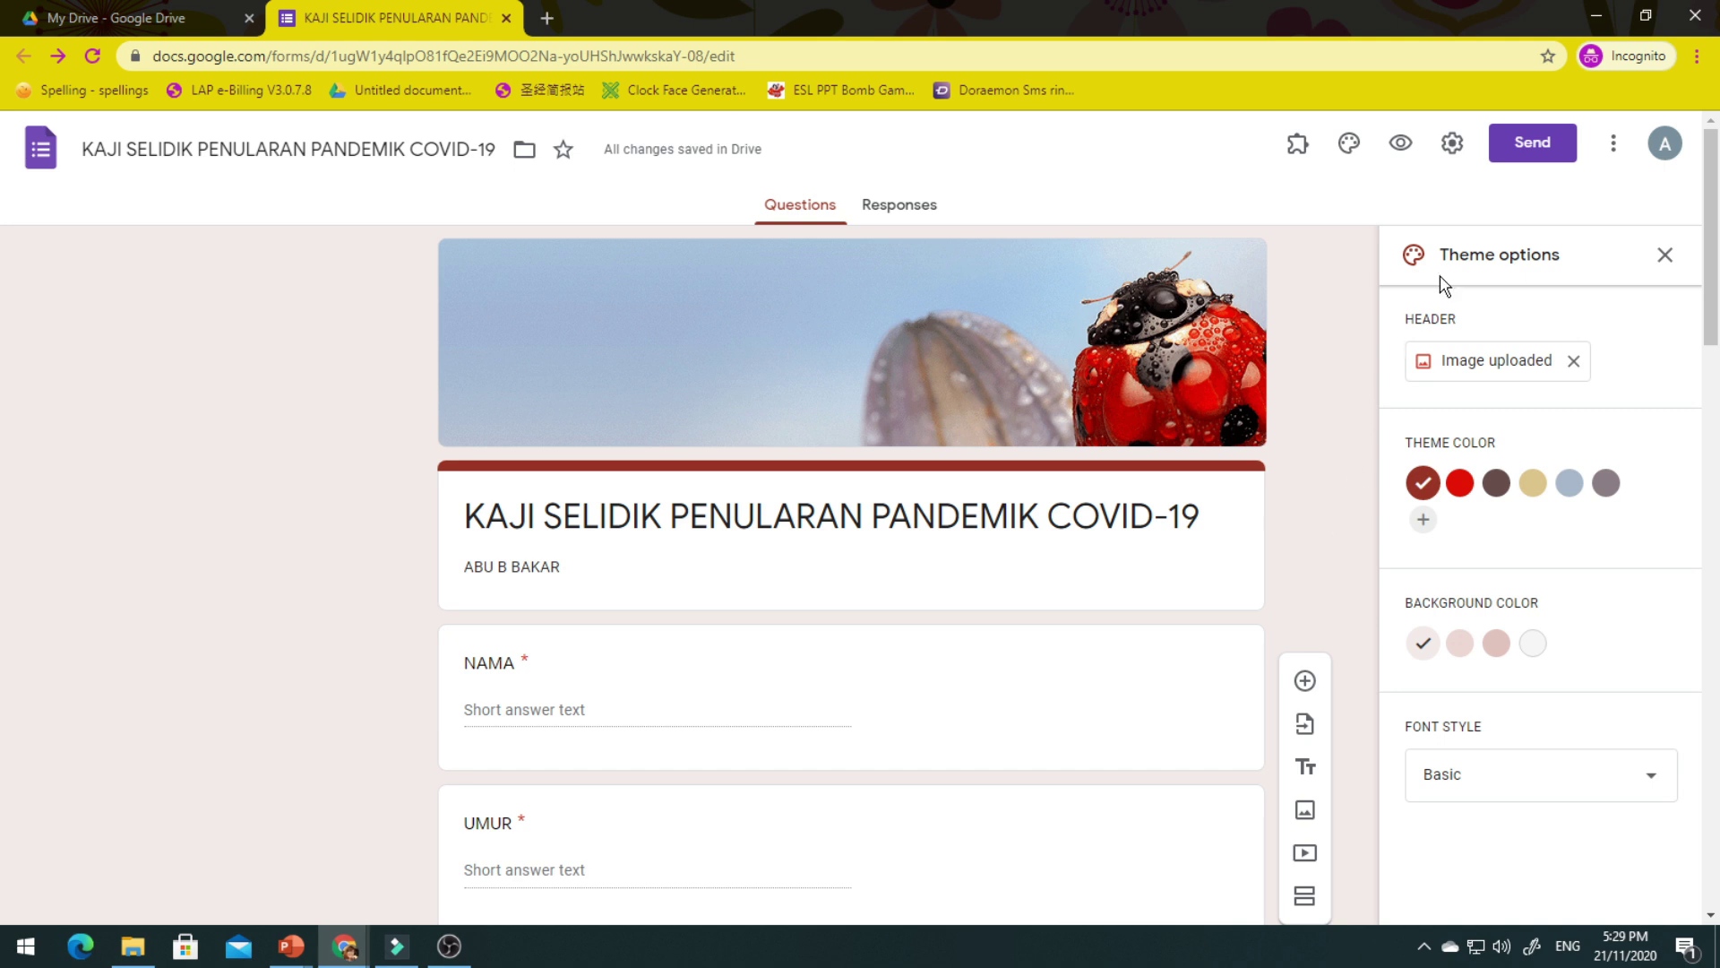
left_click(1520, 143)
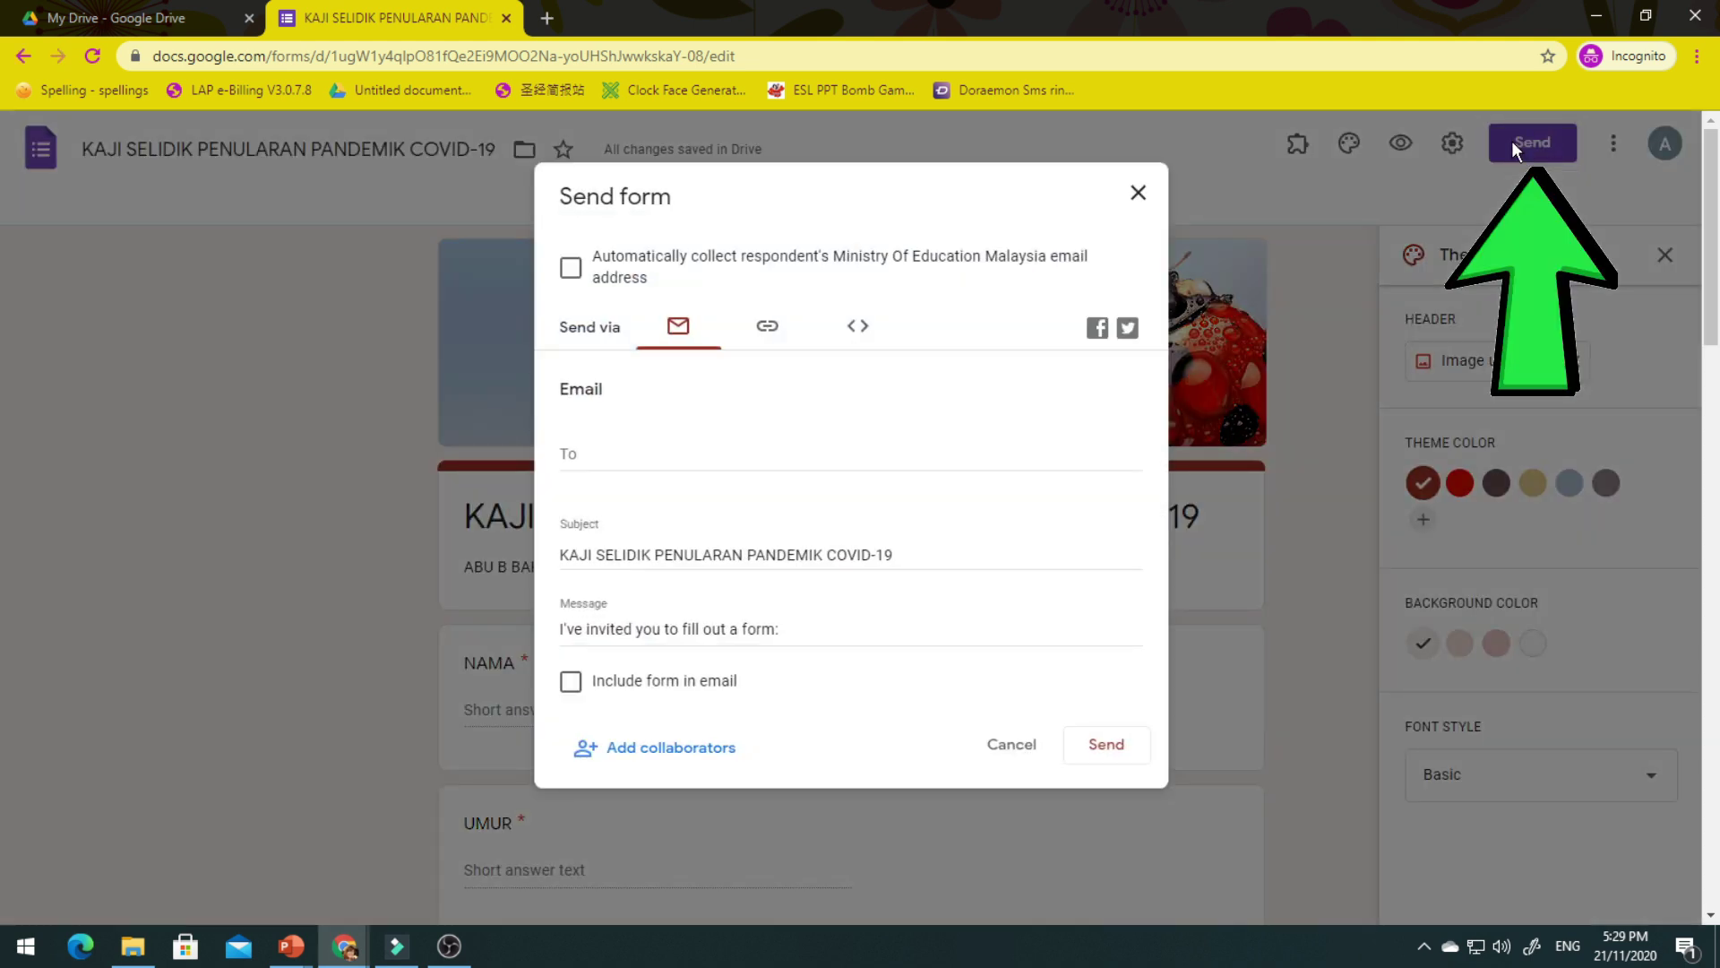
left_click(589, 454)
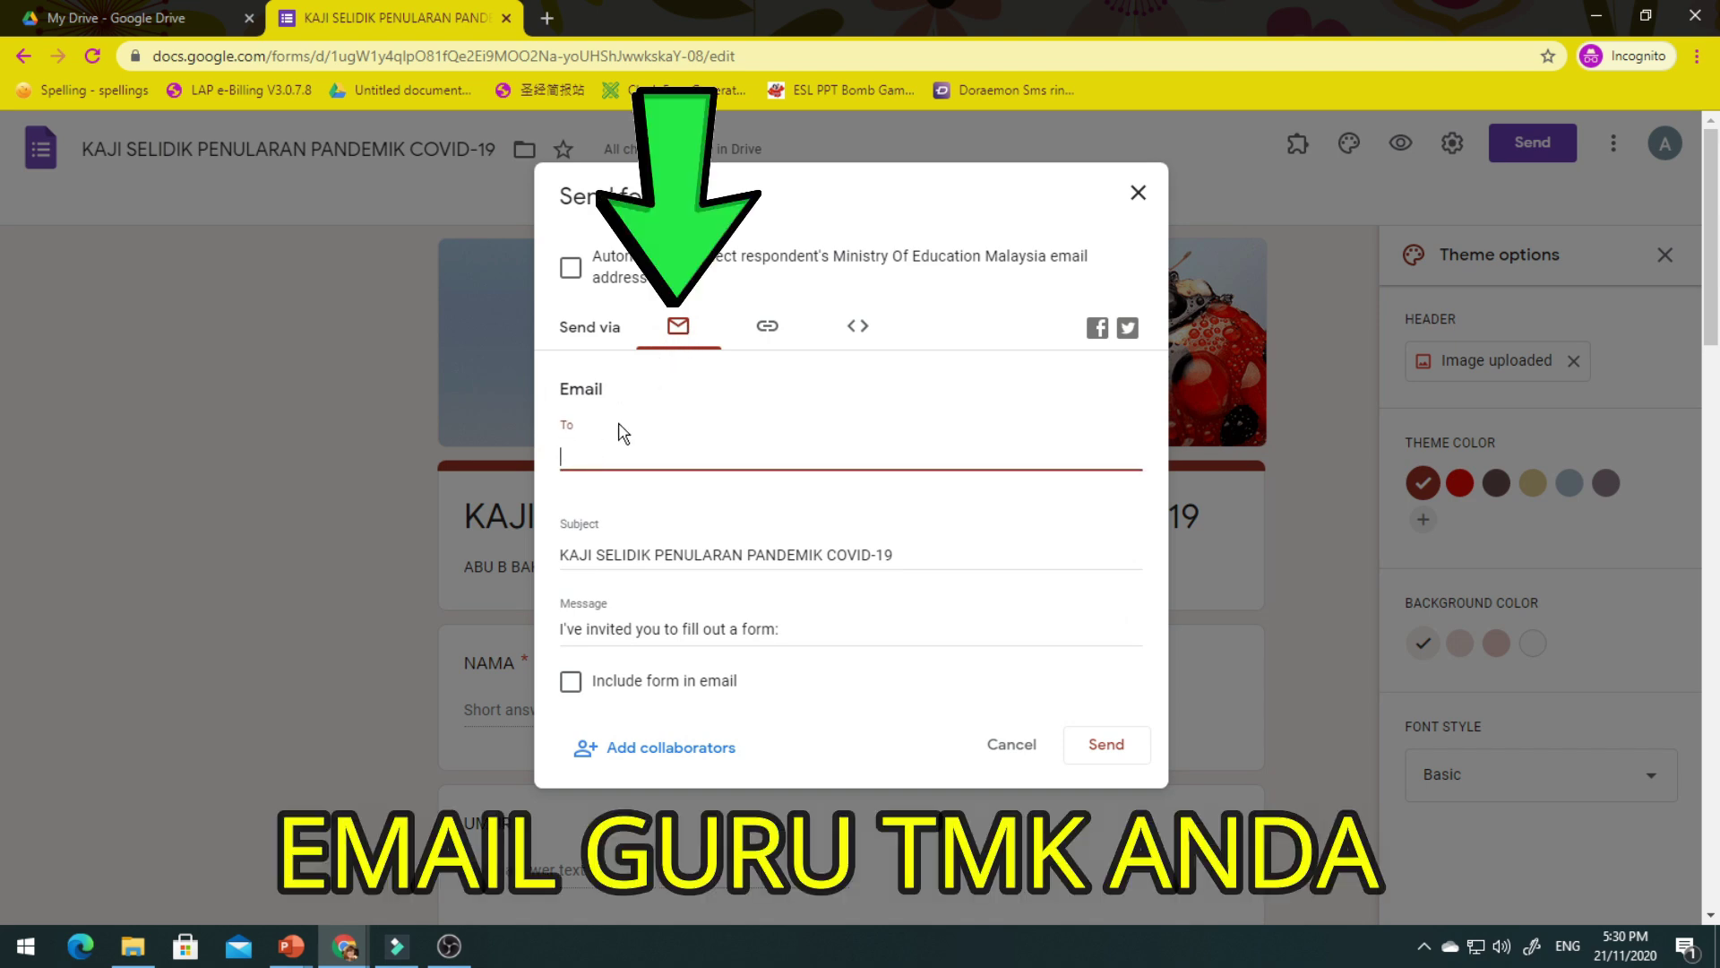